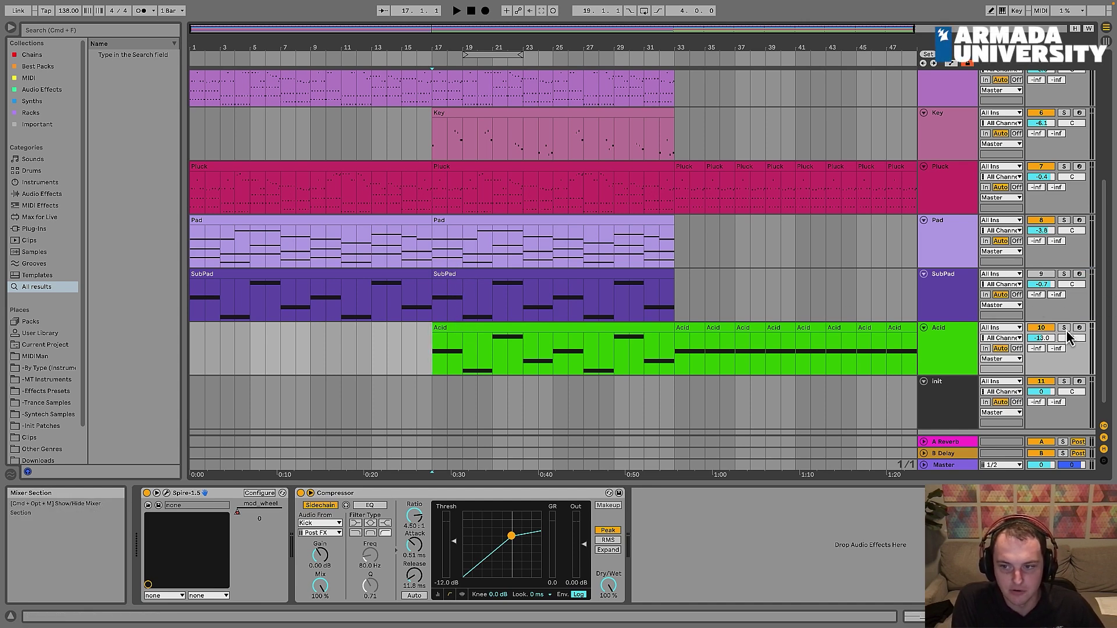
Step: Play the soloed Acid track from bar 18, bypassing then re-enabling its Compressor, then unsolo it
left_click(1063, 327)
left_click(428, 347)
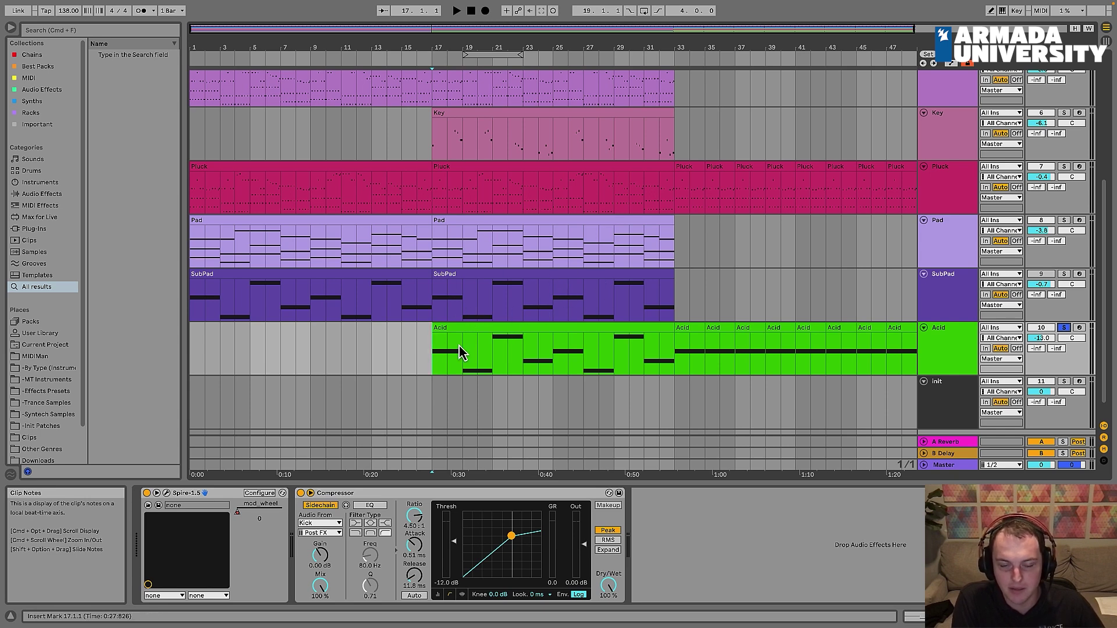
left_click(443, 353)
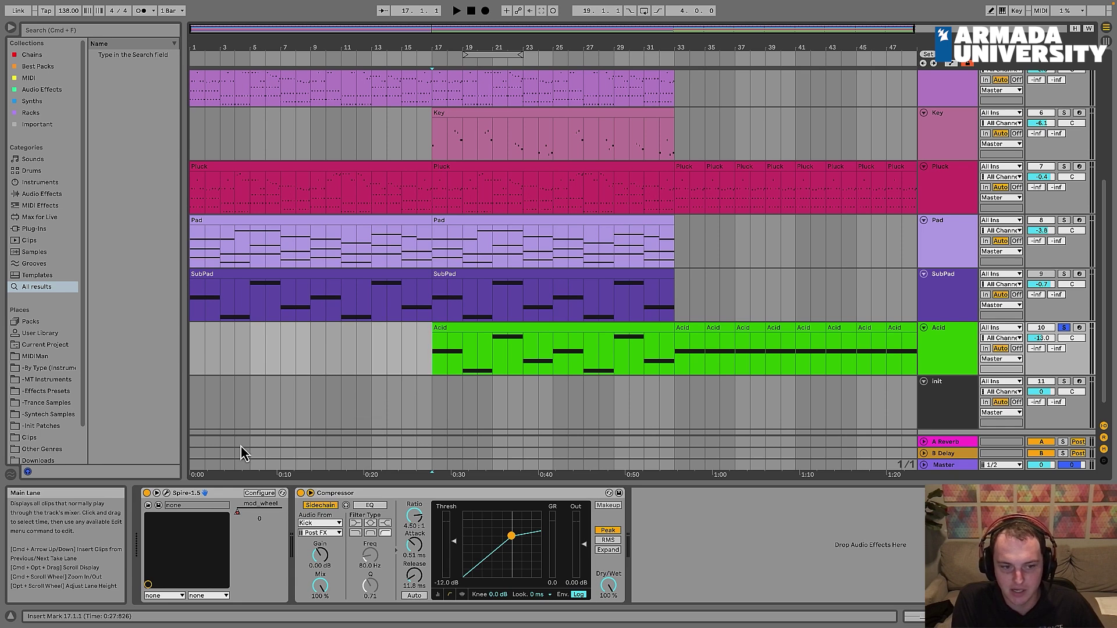
key("space")
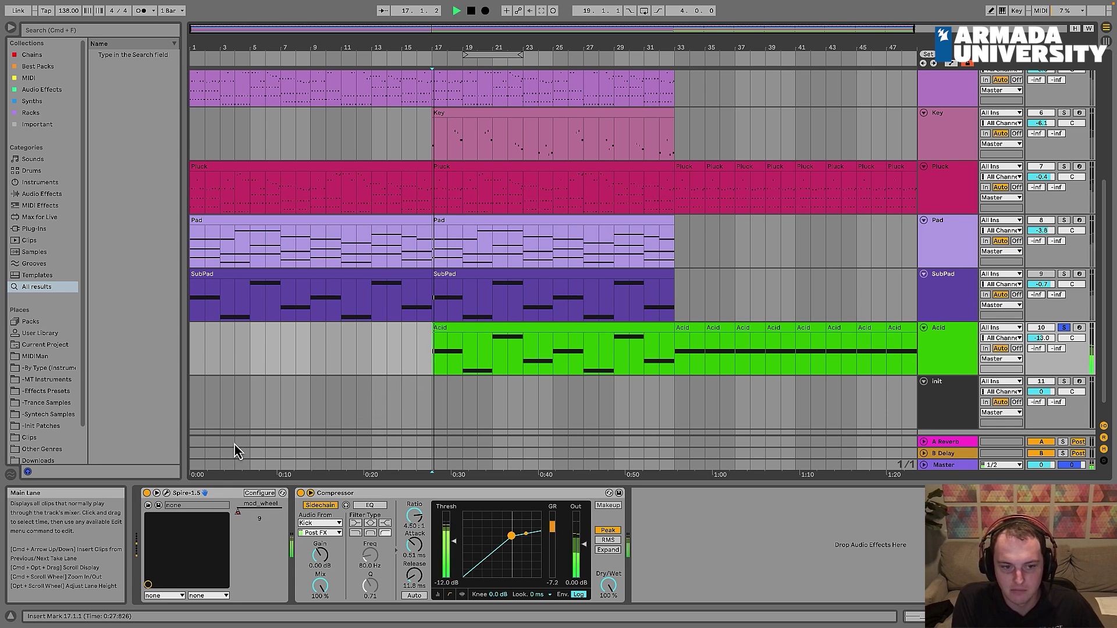
left_click(300, 493)
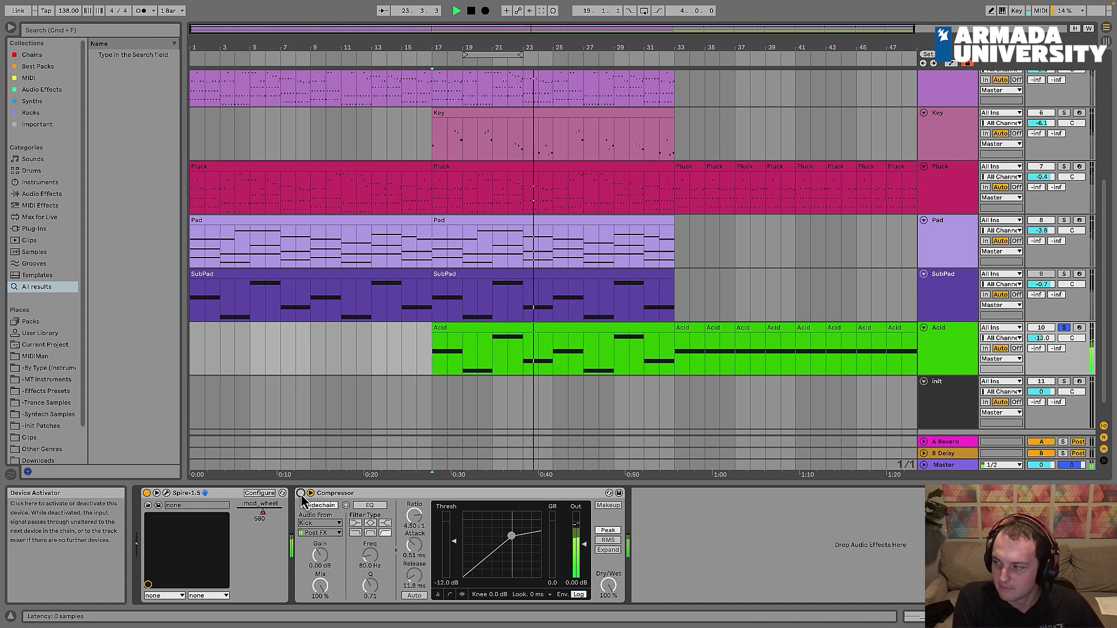
left_click(300, 492)
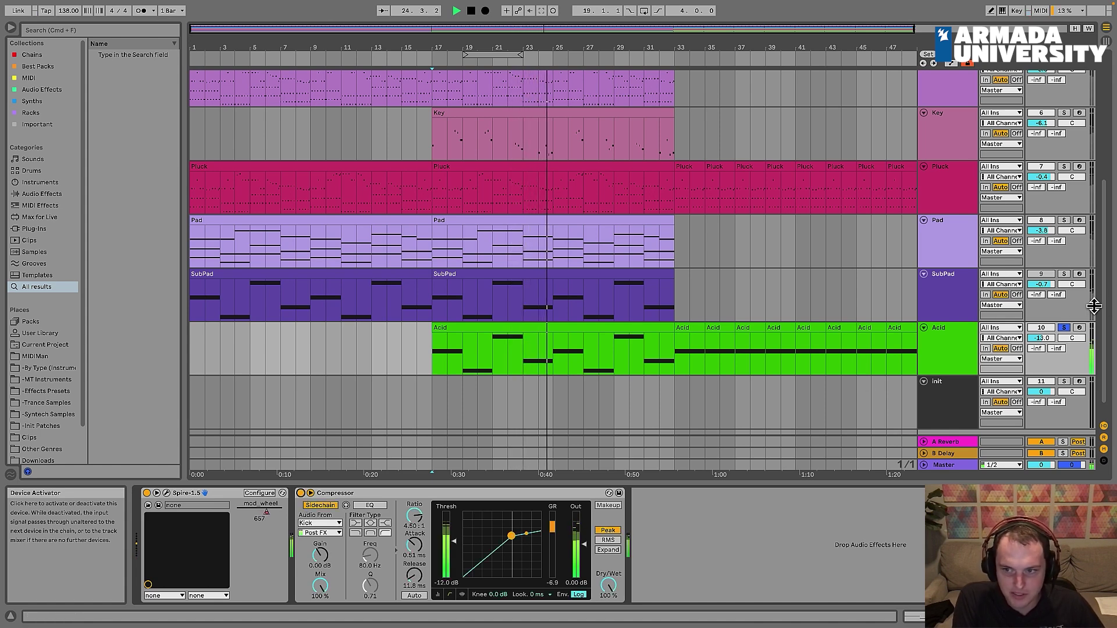
left_click(1064, 329)
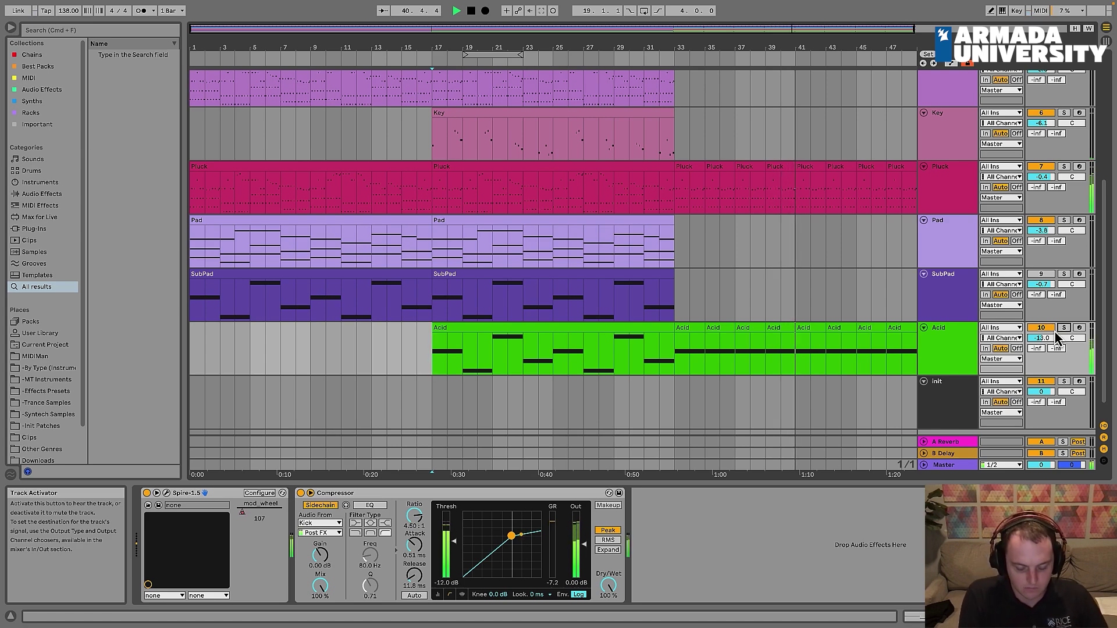
Step: Delete the Acid track and stop playback
left_click(942, 349)
key("Delete")
key("space")
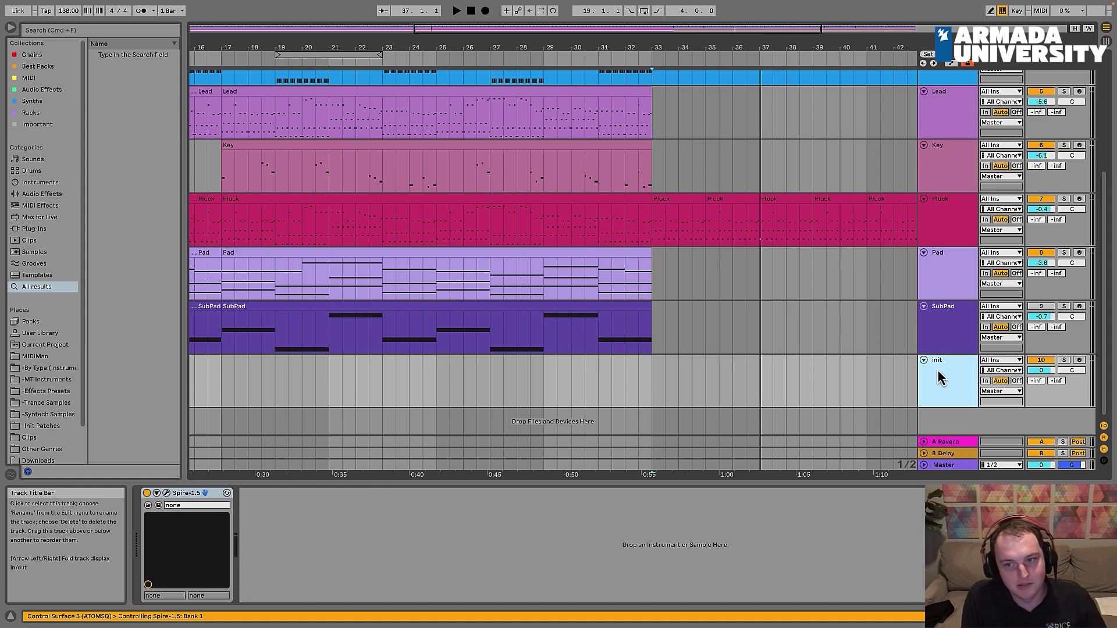
Step: Duplicate the init track and colour the copy green
key("super+d")
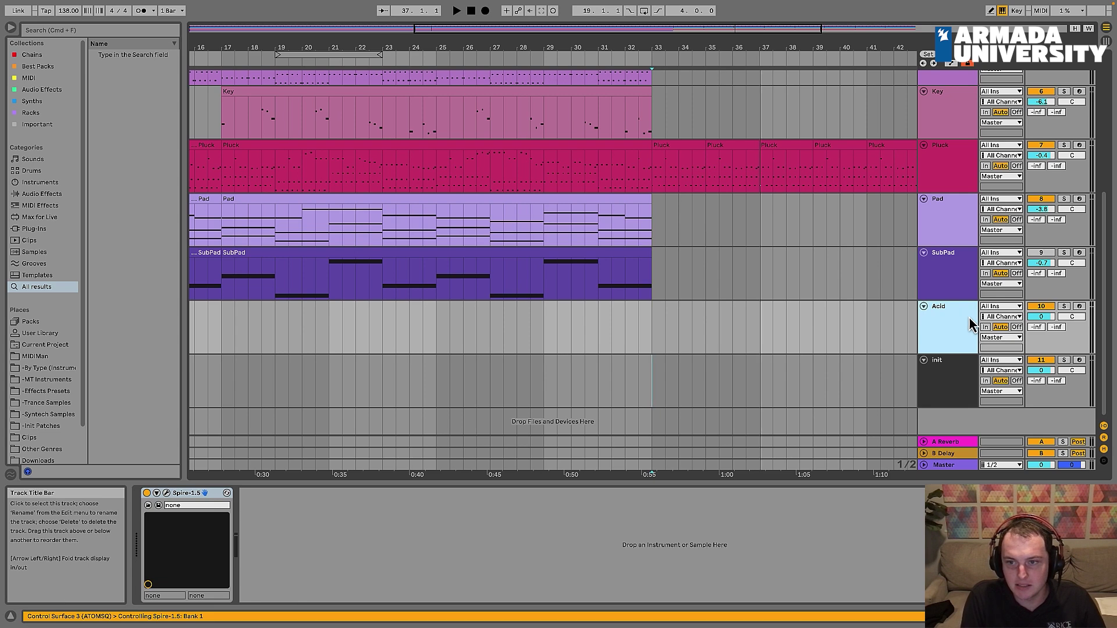
right_click(970, 327)
left_click(873, 535)
Step: Copy the SubPad clip into the new lane at bar 17 and name the clip Acid
left_click(874, 295)
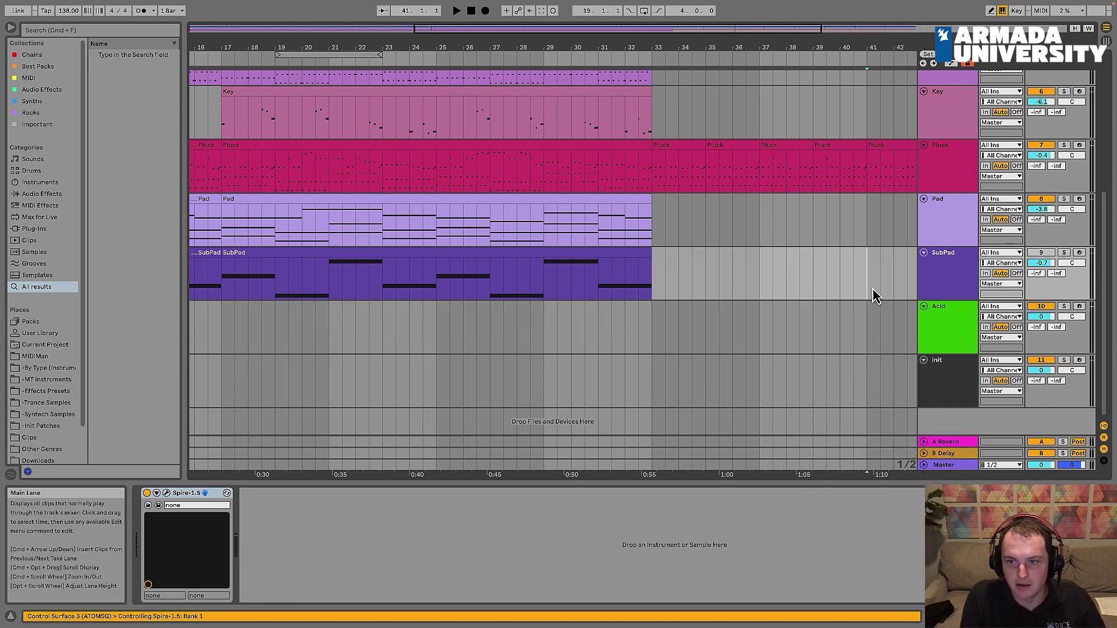
left_click(948, 323)
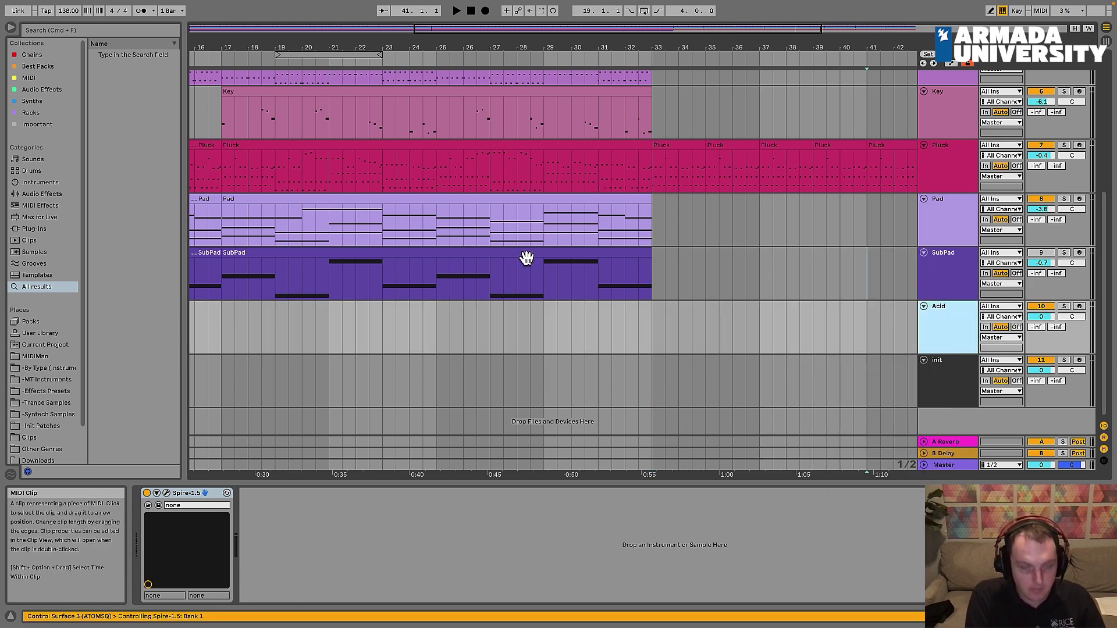
left_click_drag(526, 257, 530, 316)
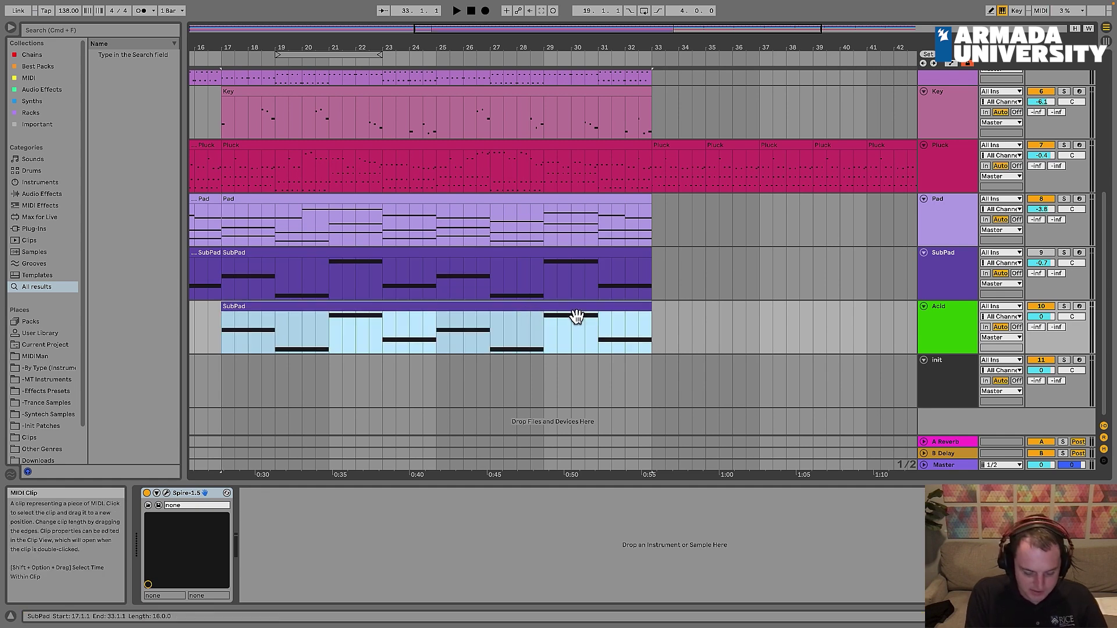
type("id")
key("Return")
left_click(908, 314)
right_click(937, 327)
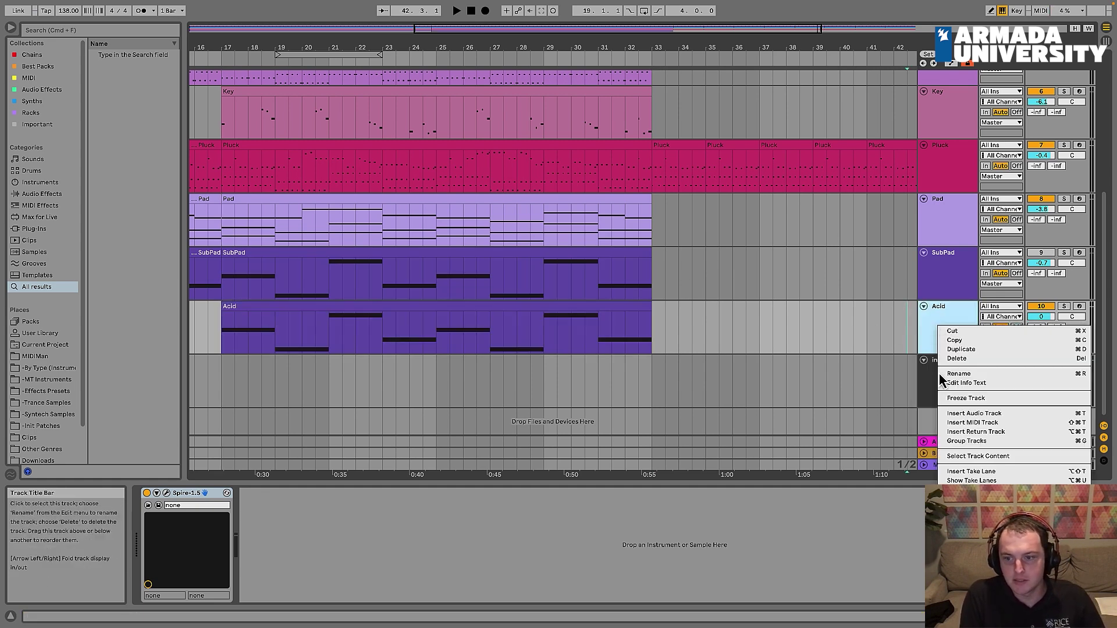
Step: Colour the Acid clip bright green, copy its first two bars and paste them at bar 33
left_click(997, 495)
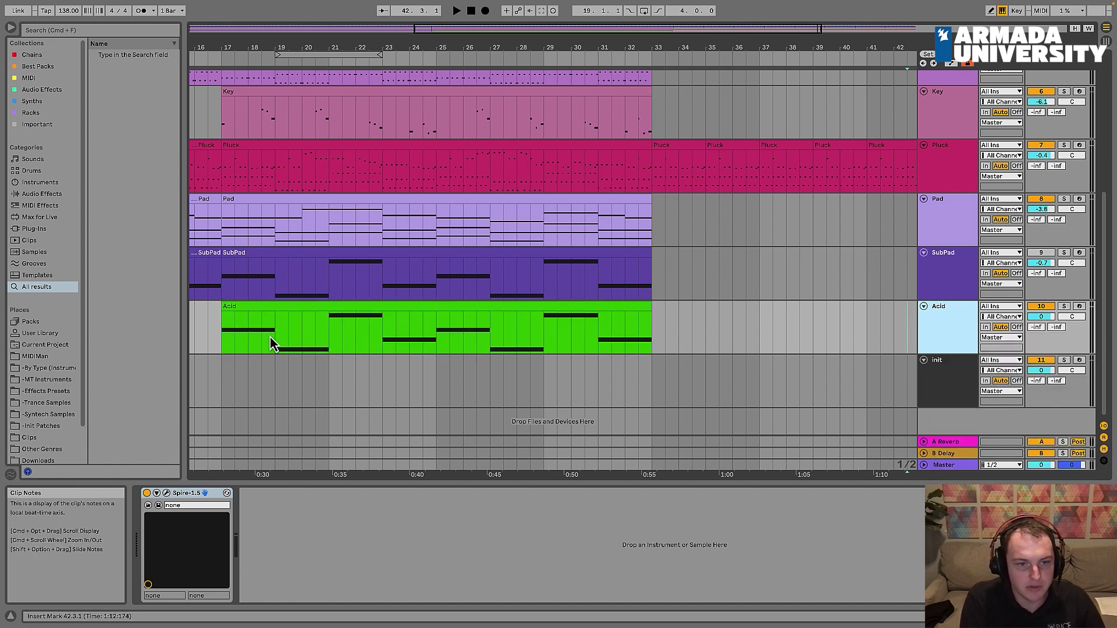
left_click_drag(273, 343, 225, 333)
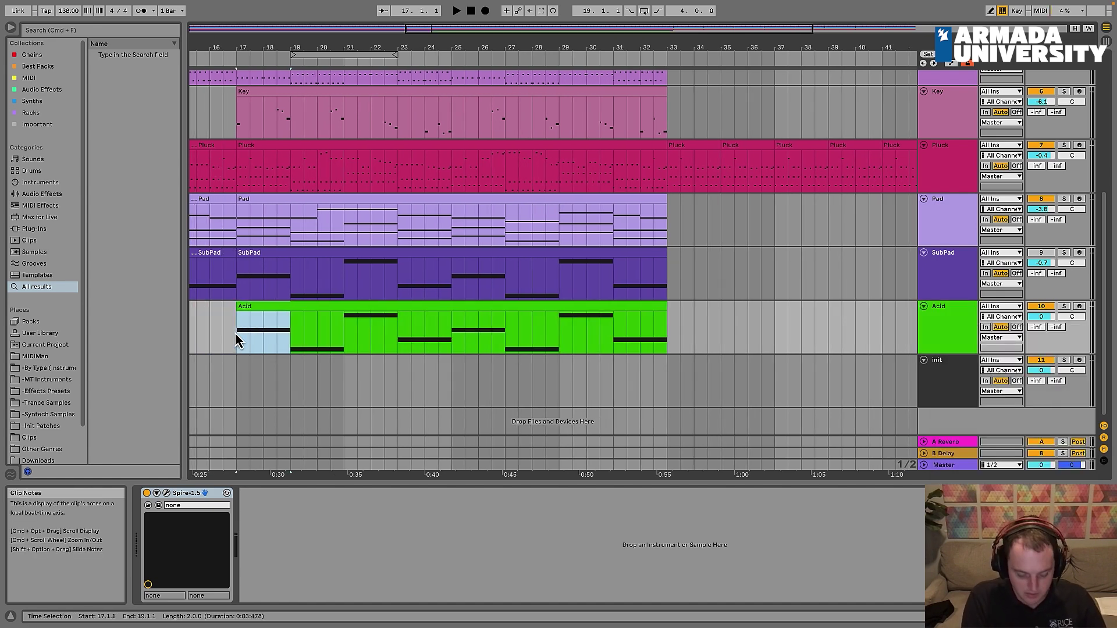
key("super+c")
left_click(668, 331)
key("super+v")
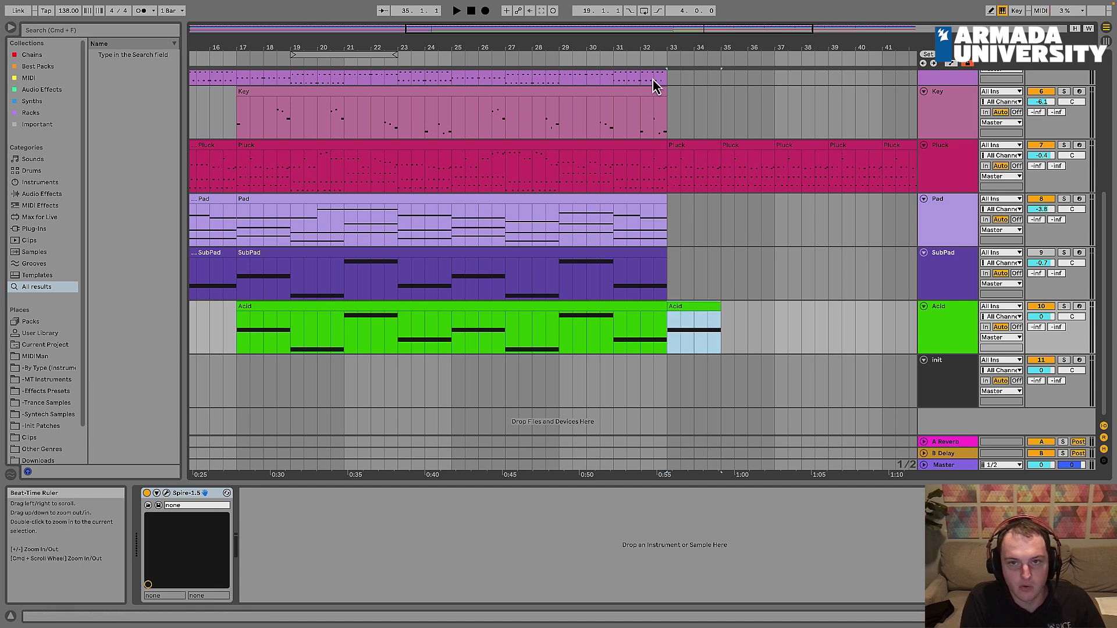
Step: Duplicate the pasted 2-bar Acid clip along the timeline through bar 49
scroll(399, 261, "right", 10)
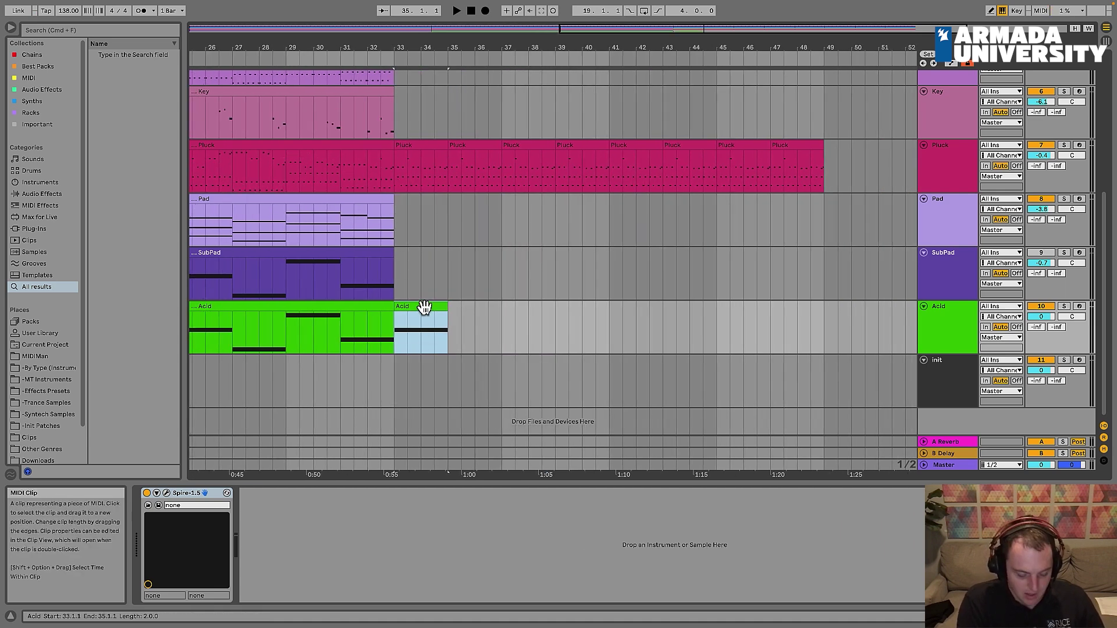
left_click(452, 310)
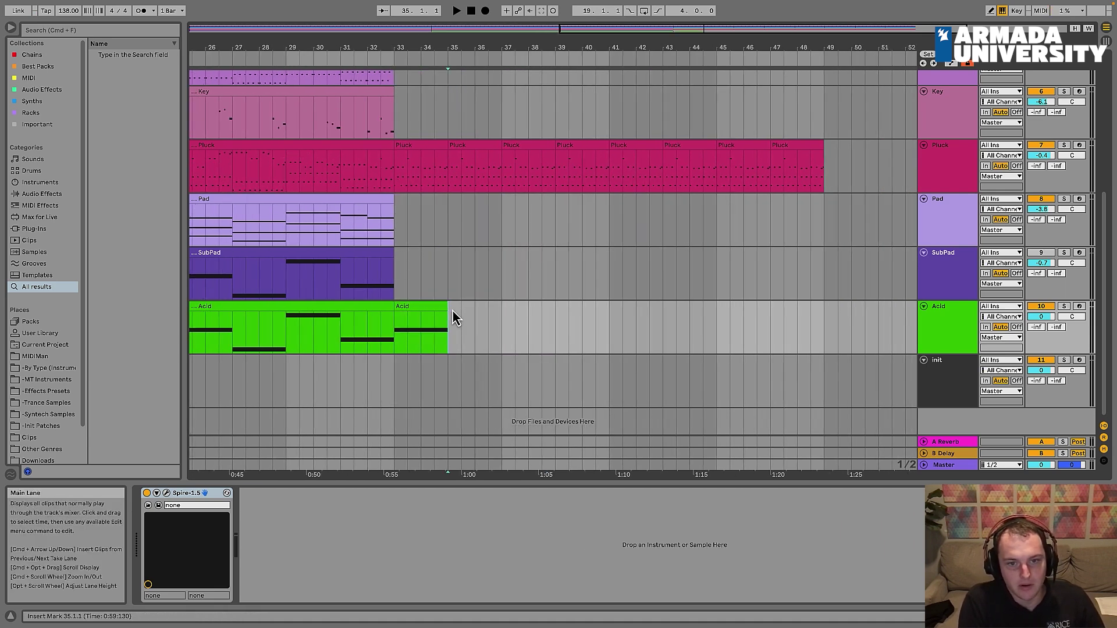
left_click(422, 309)
key("super+d")
key("super+d")
key("super+d")
key("super+d")
key("super+d")
key("super+d")
key("super+d")
Step: Zoom to bars 25–57, select the Acid track and play back the new clips
scroll(424, 294, "up", 5)
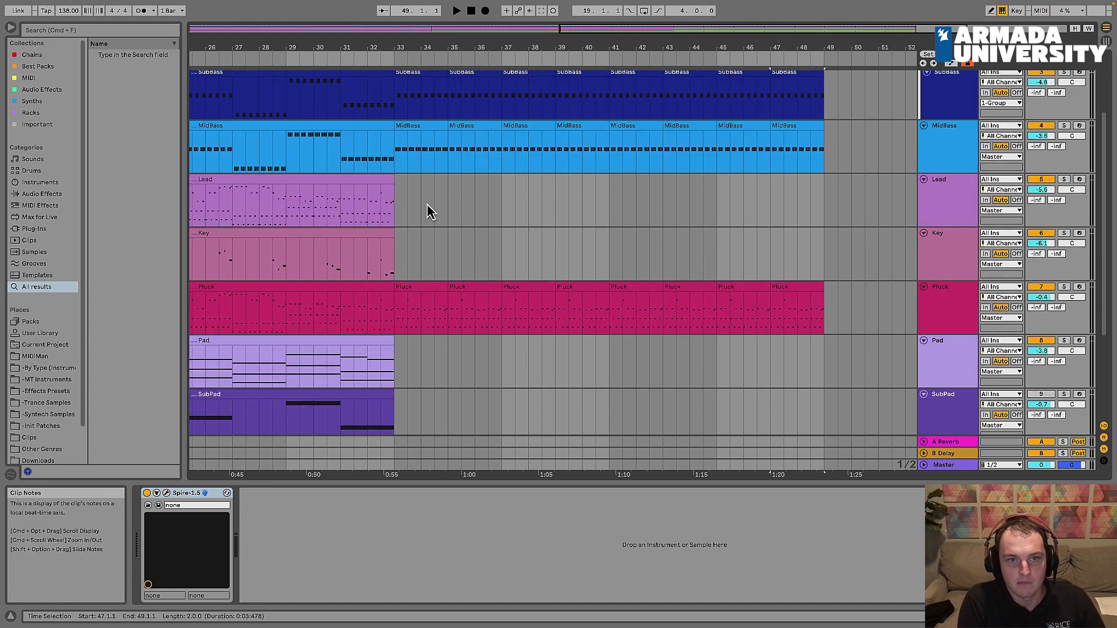
left_click(396, 255)
scroll(399, 195, "up", 2)
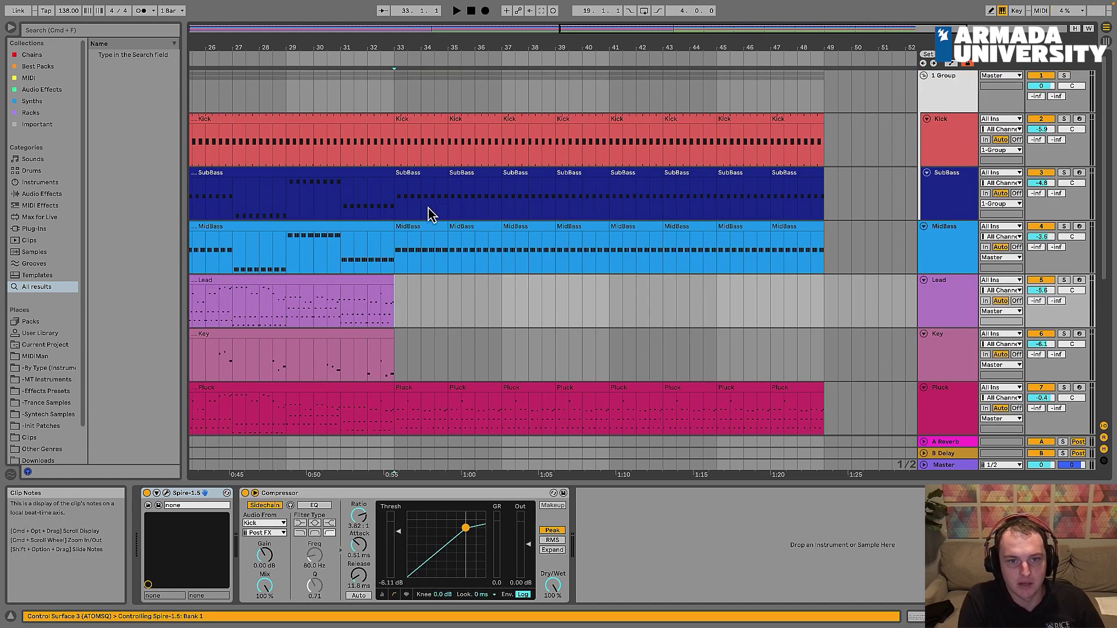
scroll(424, 287, "down", 4)
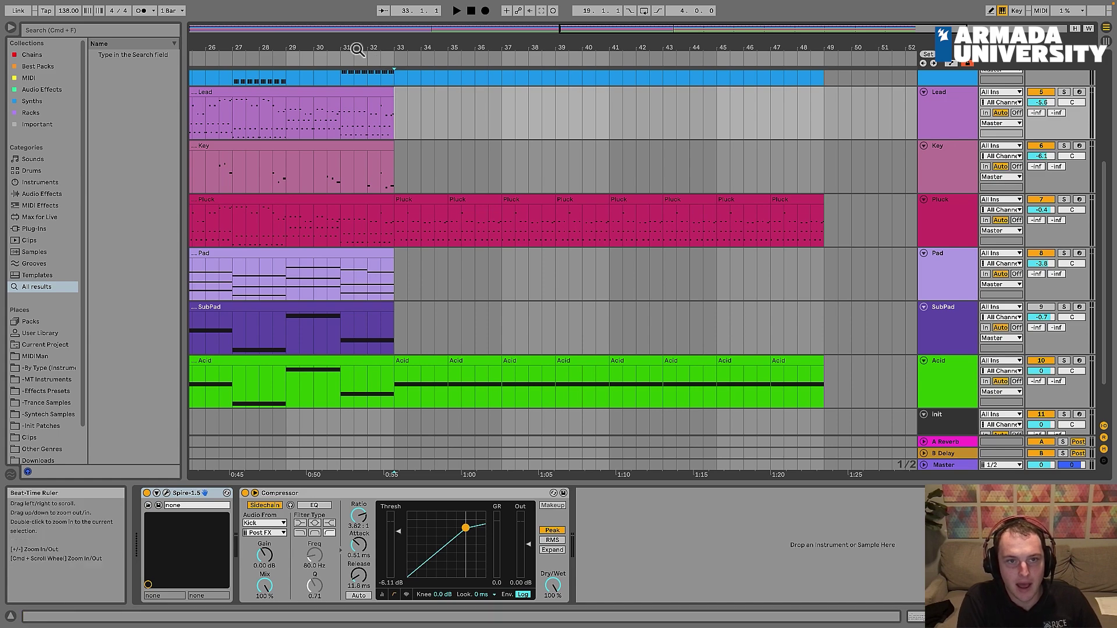
mouse_move(358, 48)
left_mouse_down()
mouse_move(361, 111)
mouse_move(372, 35)
left_mouse_up()
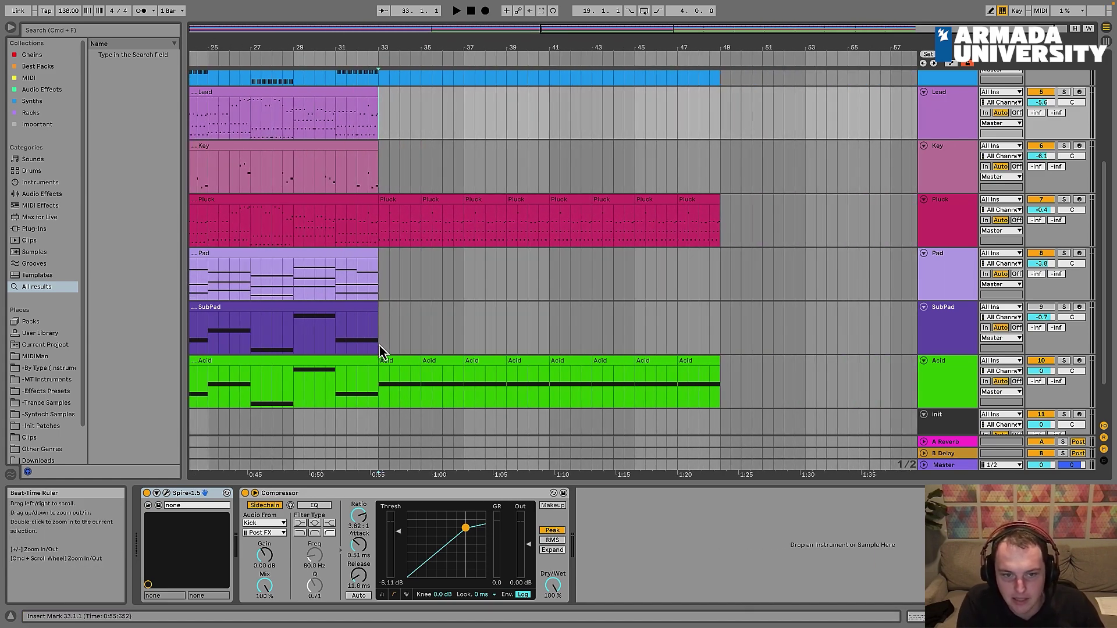
left_click(385, 377)
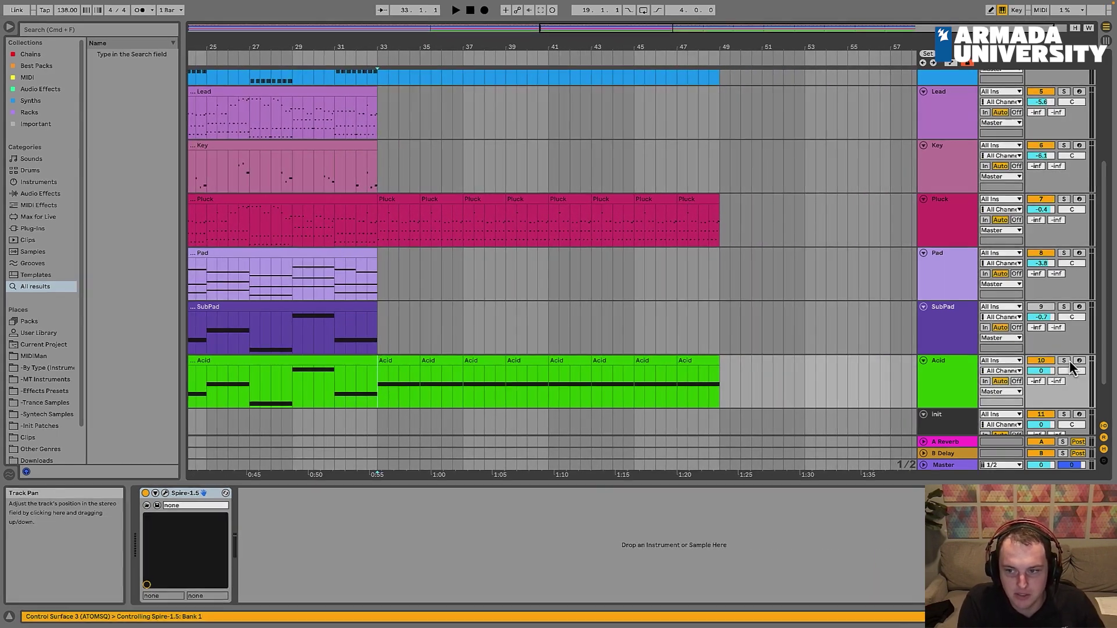
key("space")
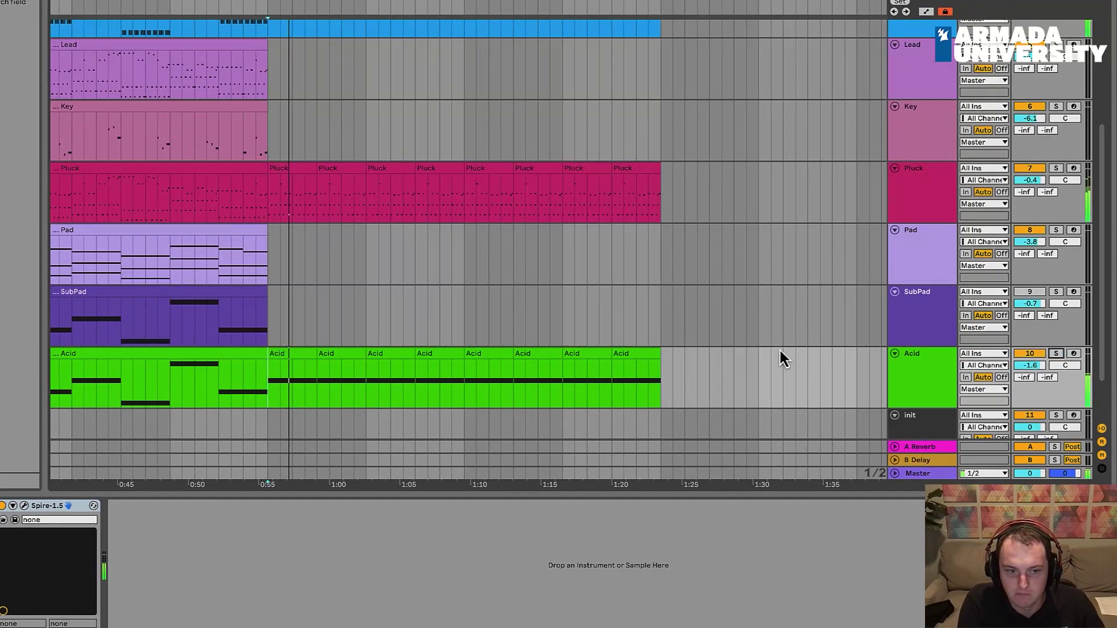
Step: Open the Acid track's Spire editor, reposition it, and browse the arp, sequencer and envelope views
left_click(27, 507)
left_click_drag(516, 136, 441, 39)
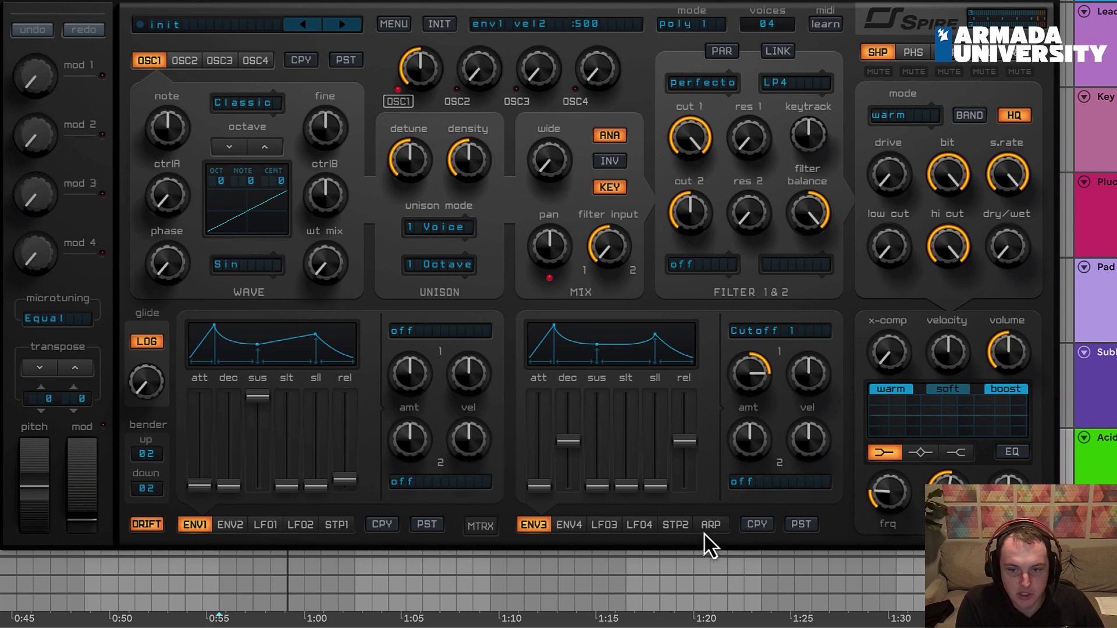
left_click(709, 526)
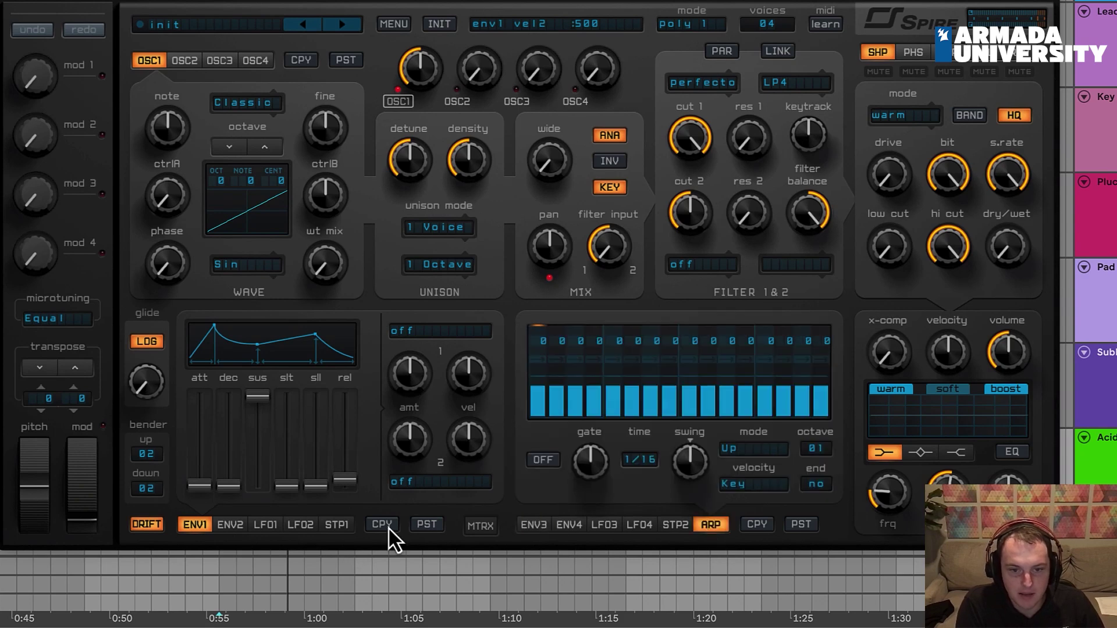
left_click(337, 525)
left_click(197, 526)
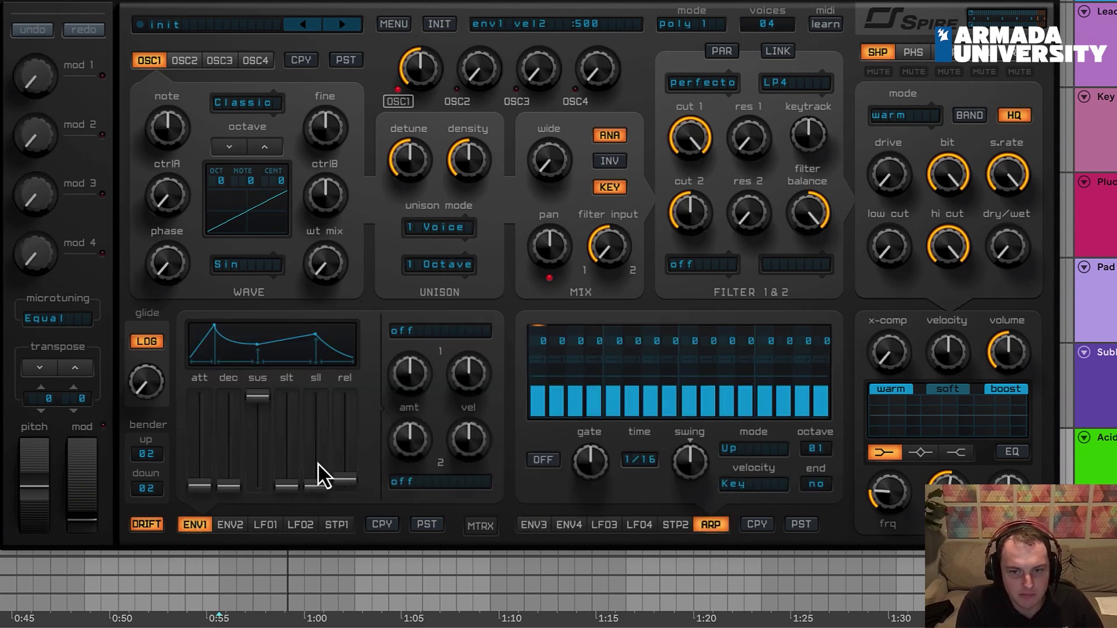
Step: Switch Spire's arpeggiator on at 1/16 and set filter 1 cutoff to 504
left_click(542, 460)
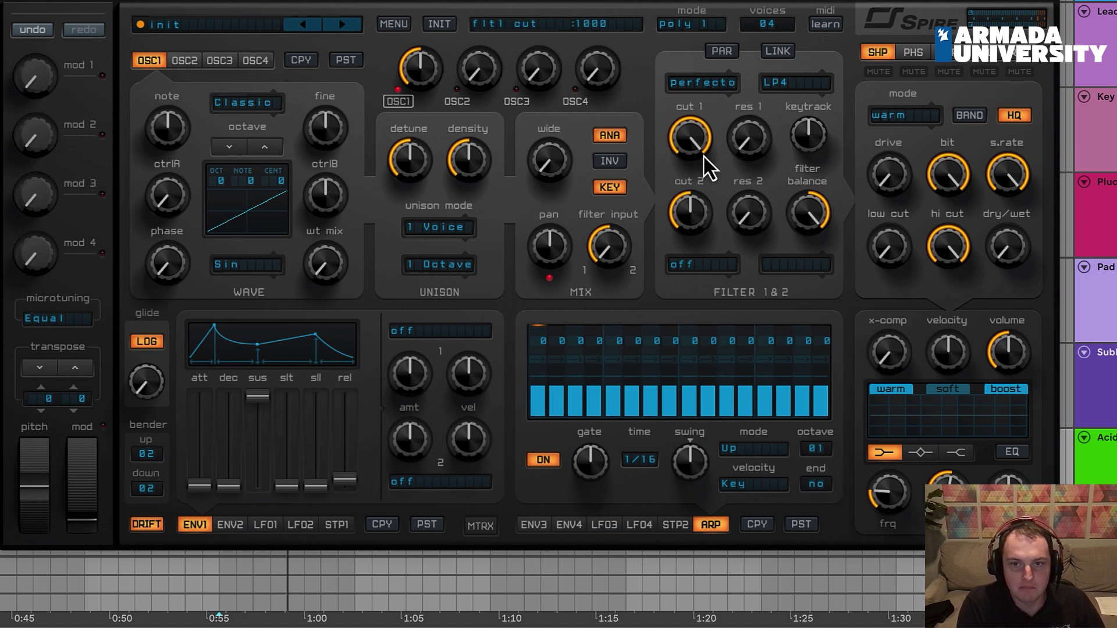
left_click_drag(701, 150, 694, 201)
left_click_drag(692, 152, 722, 111)
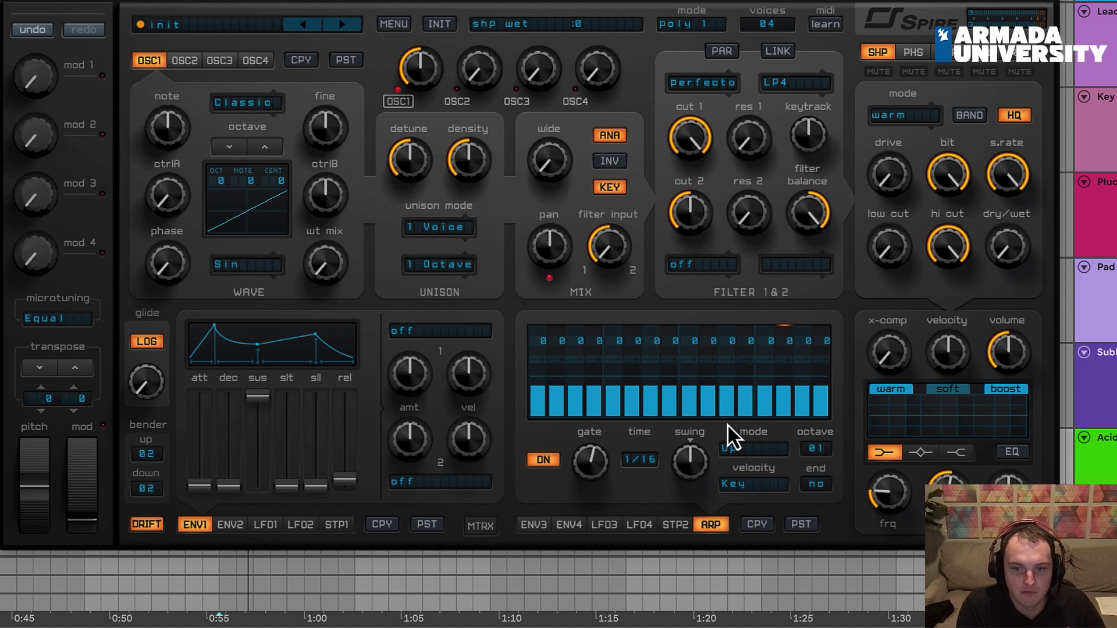
Step: Hold arp steps 3, 5, 8 and 14, clear holds on 11 and 13, and shorten the gate
left_click(575, 361)
left_click(615, 361)
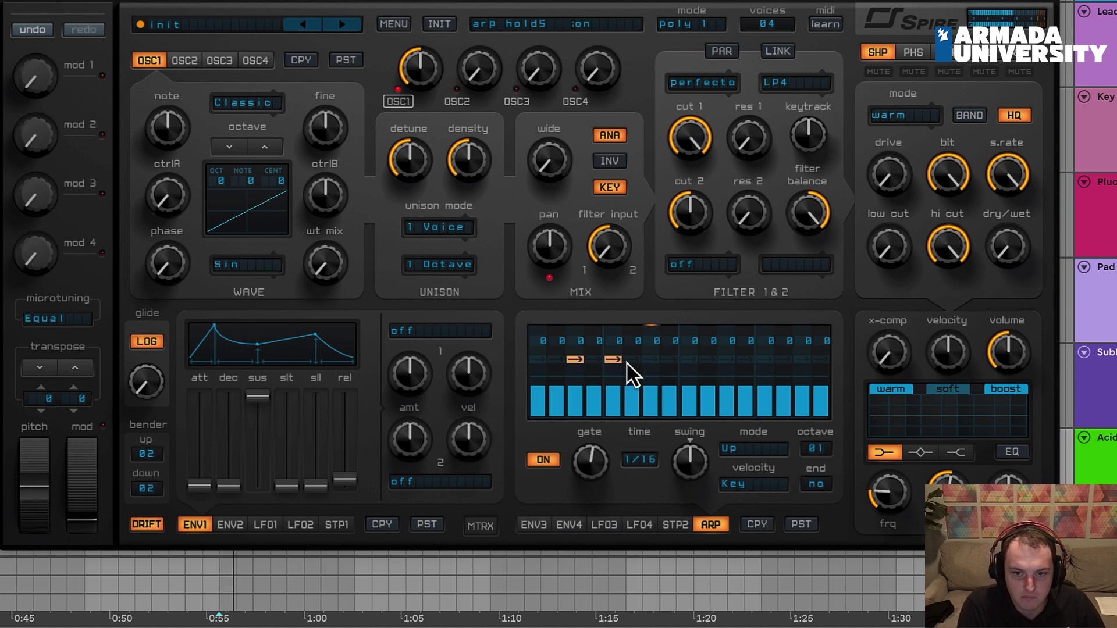
left_click(676, 361)
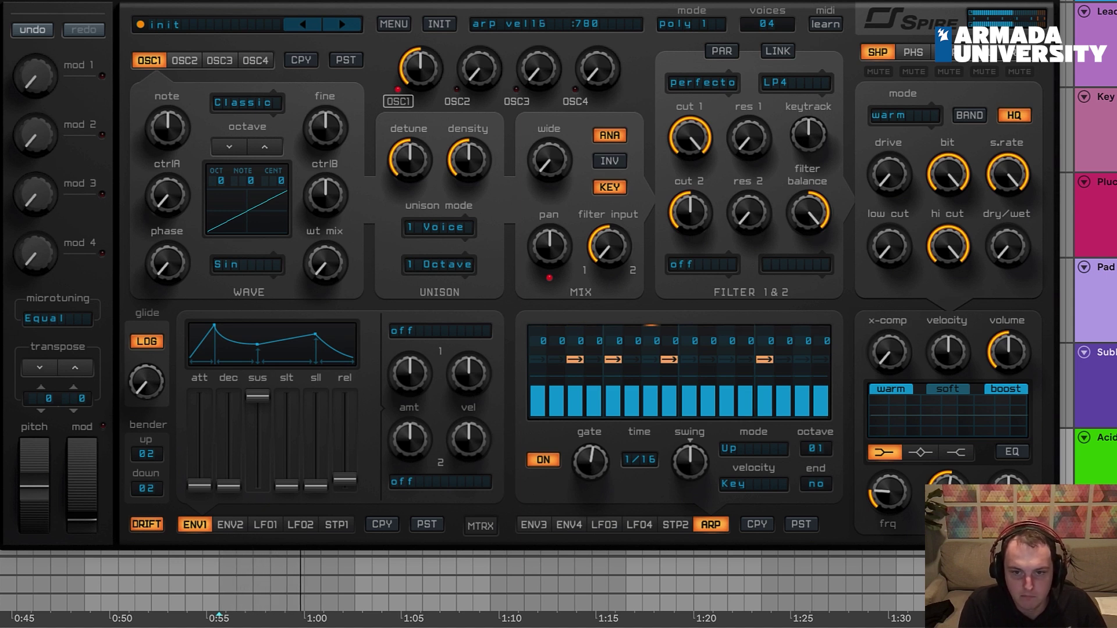
left_click(759, 361)
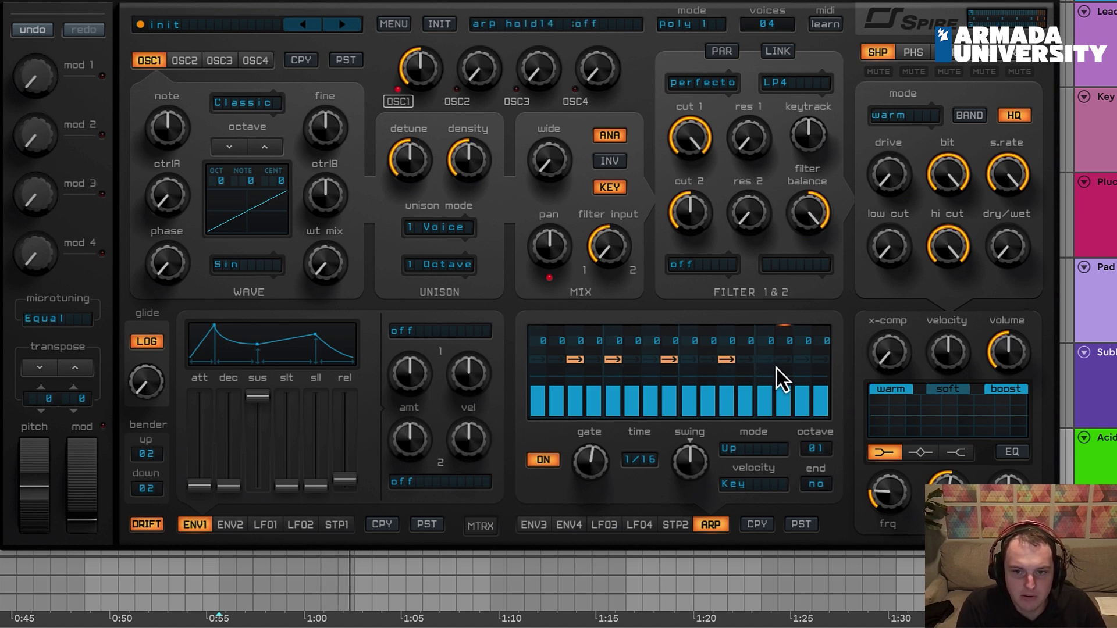
left_click(778, 365)
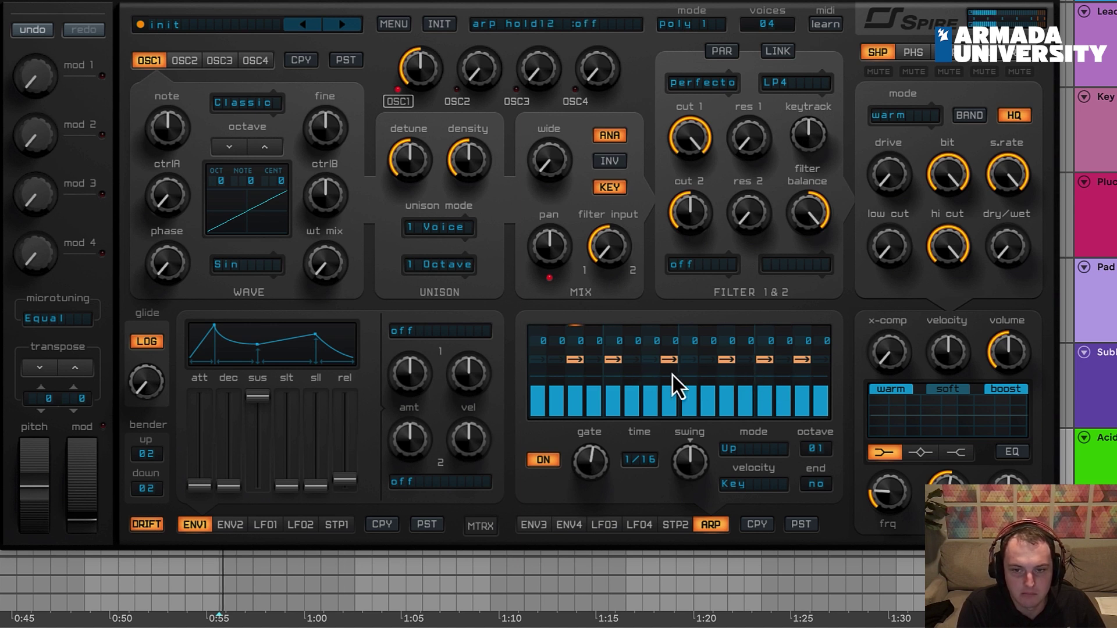
left_click(766, 366)
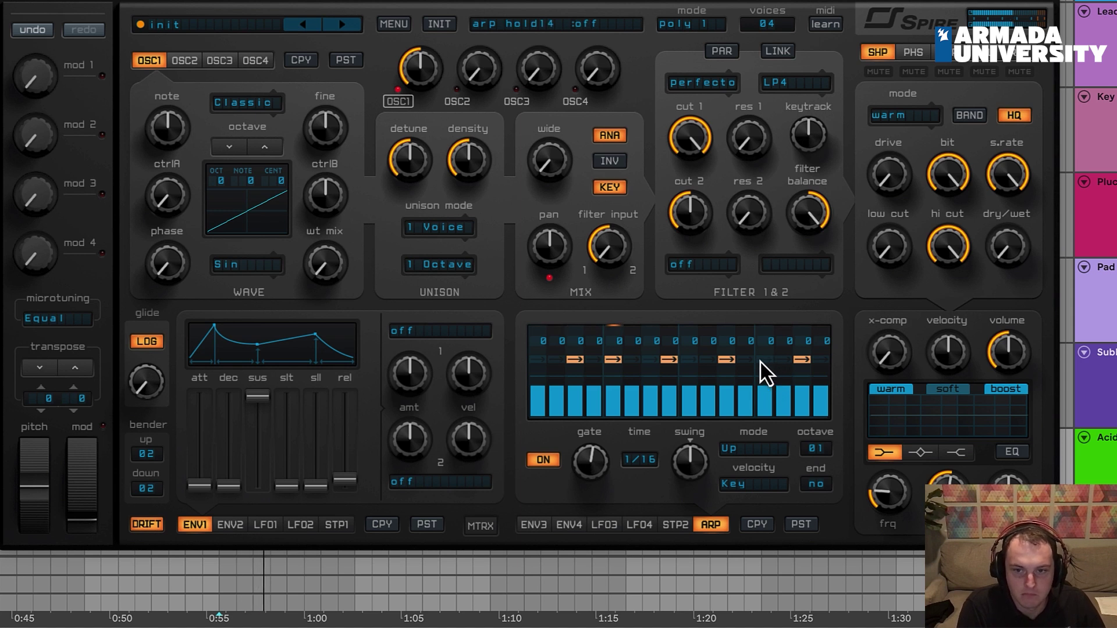
left_click(727, 362)
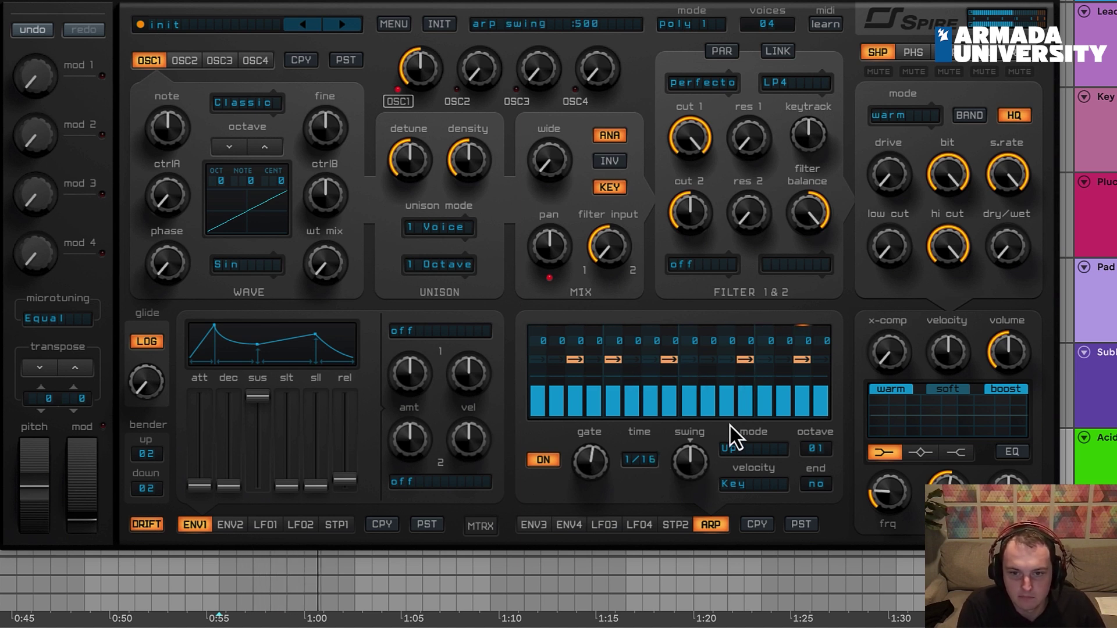
mouse_move(603, 459)
left_mouse_down()
mouse_move(599, 487)
mouse_move(608, 479)
left_mouse_up()
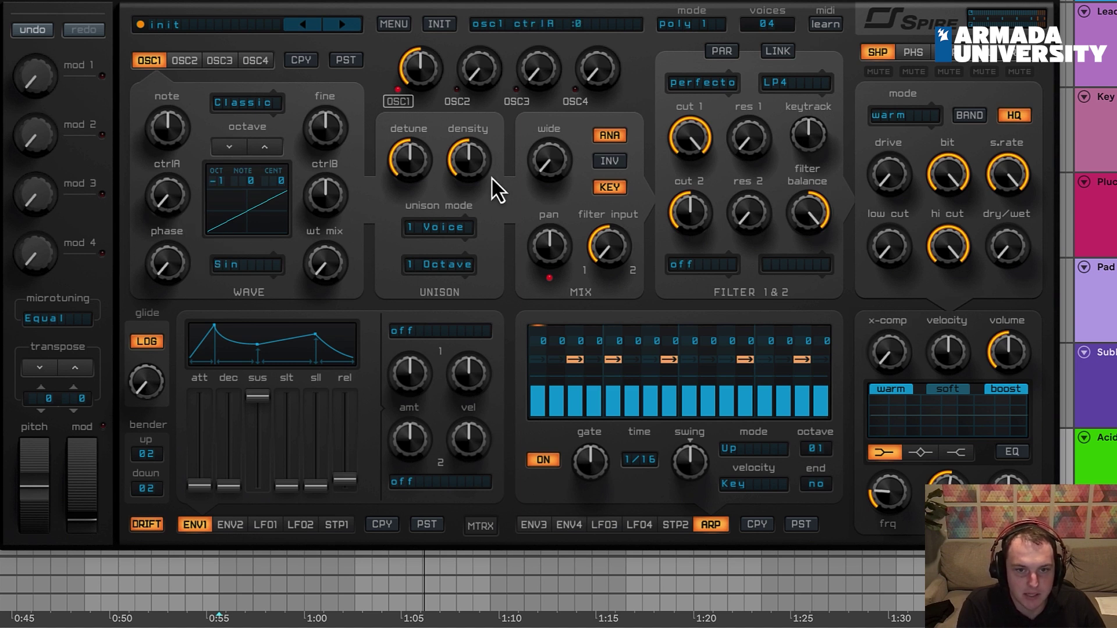
Step: Give oscillator 1 two unison voices with increased detune and adjusted stereo width
left_click(424, 227)
left_click(431, 260)
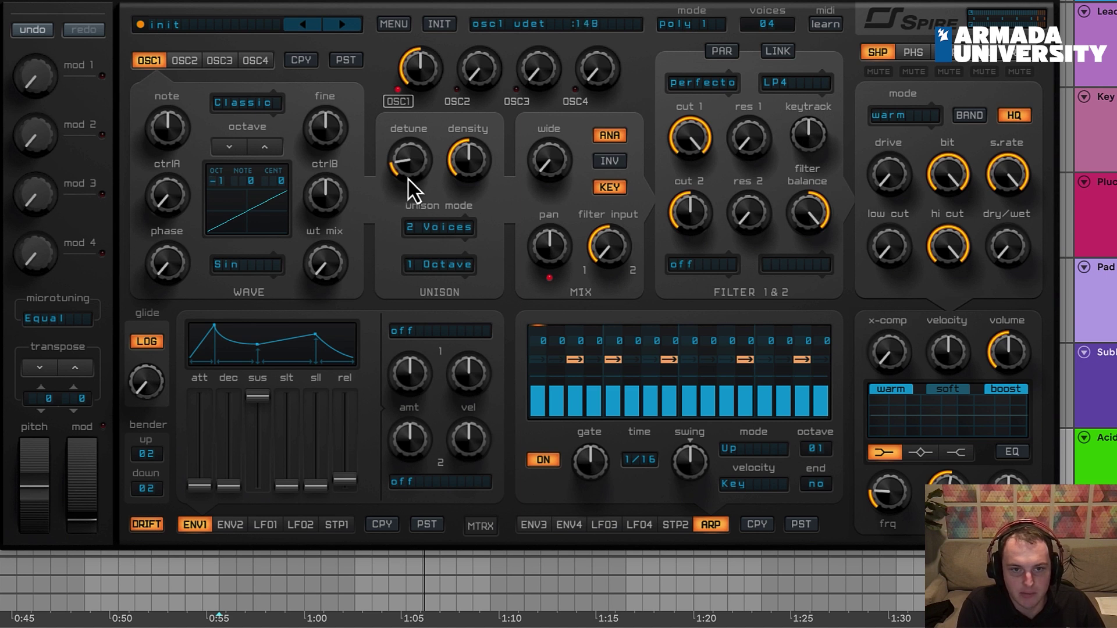
left_click_drag(412, 163, 415, 156)
left_click_drag(551, 166, 553, 161)
left_click_drag(600, 81, 590, 113)
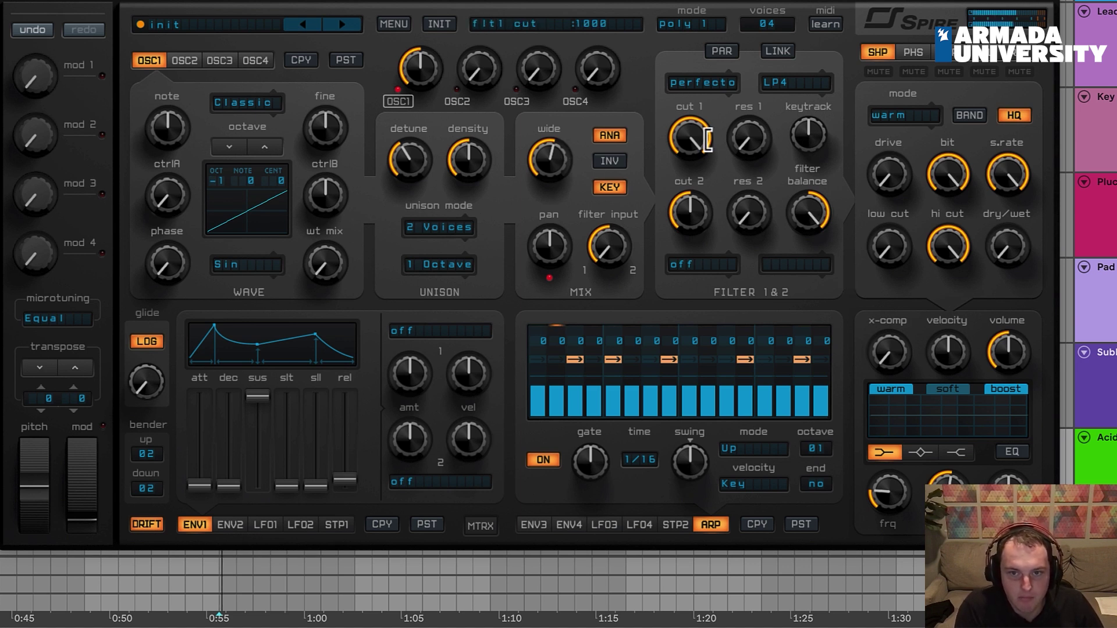
mouse_move(414, 153)
left_mouse_down()
mouse_move(420, 144)
mouse_move(407, 158)
left_mouse_up()
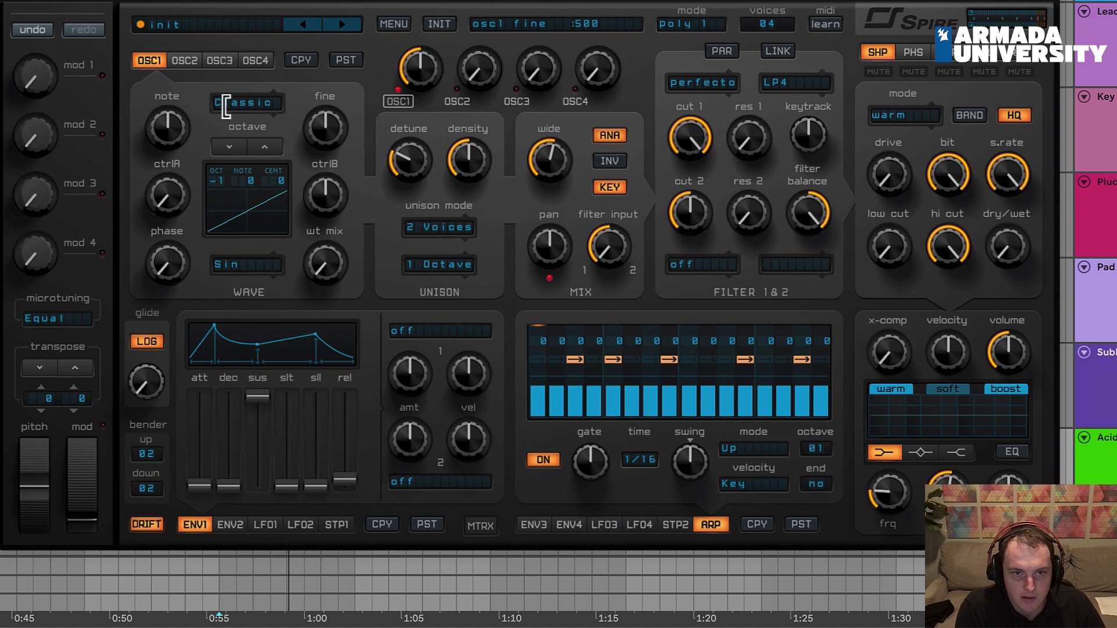
Step: Give oscillator 2 a slightly higher level and two unison voices at about half width
left_click(196, 62)
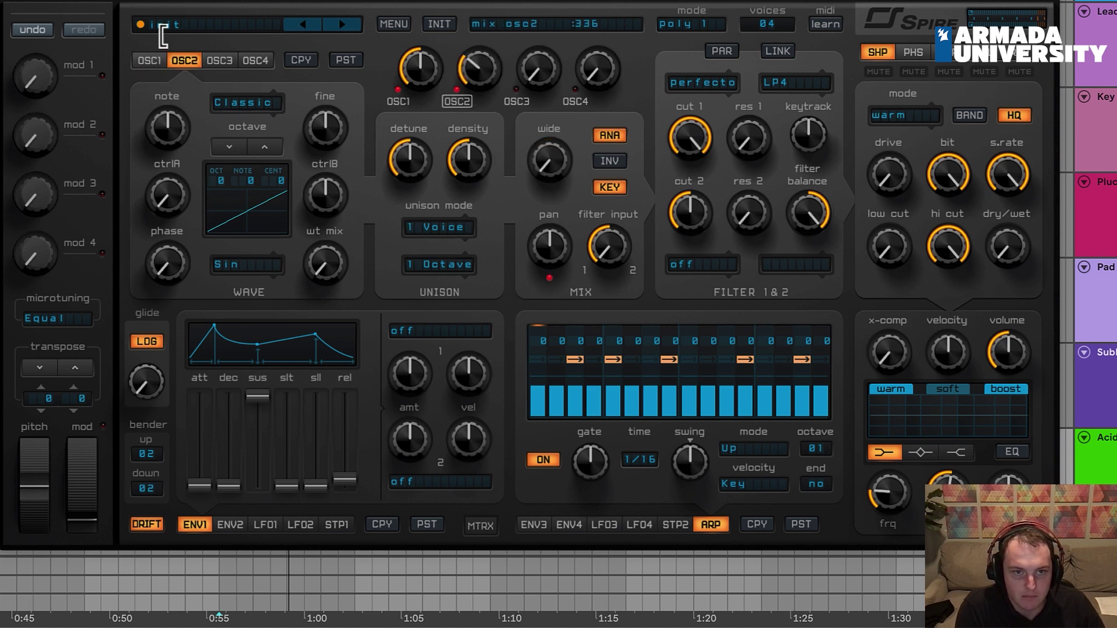
mouse_move(462, 68)
left_mouse_down()
mouse_move(464, 47)
mouse_move(470, 64)
left_mouse_up()
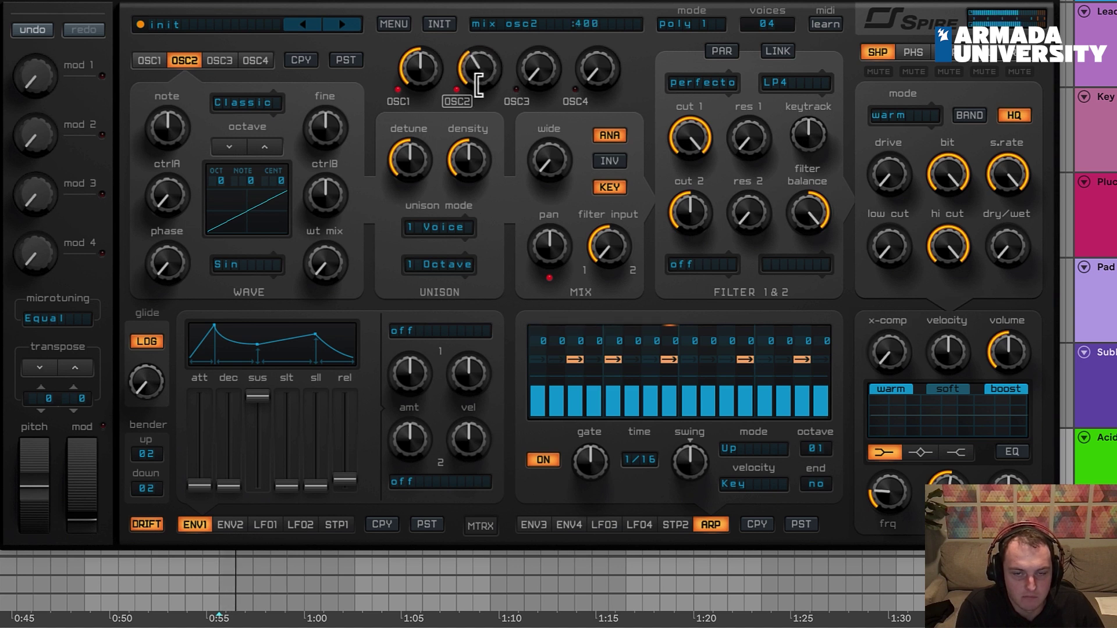
left_click(436, 229)
left_click(437, 260)
left_click_drag(407, 170, 405, 209)
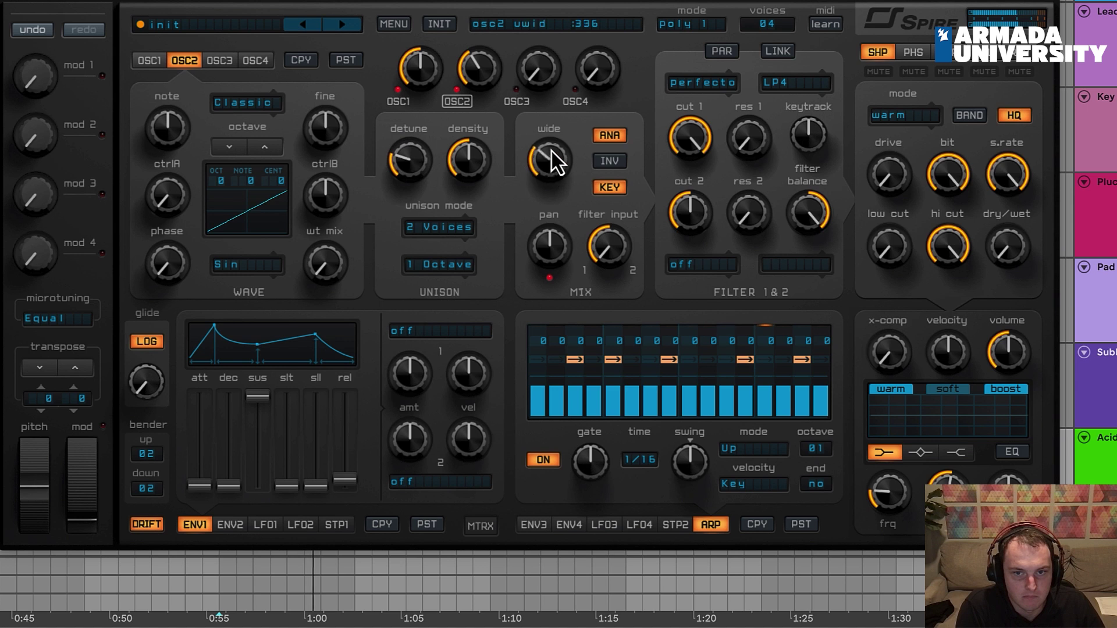
left_click_drag(549, 157, 568, 142)
left_click_drag(436, 152, 438, 167)
Step: Detune oscillator 2 to -3 cents against oscillator 1's +2 and set its mix to 330
left_click_drag(340, 134, 313, 115)
left_click(150, 61)
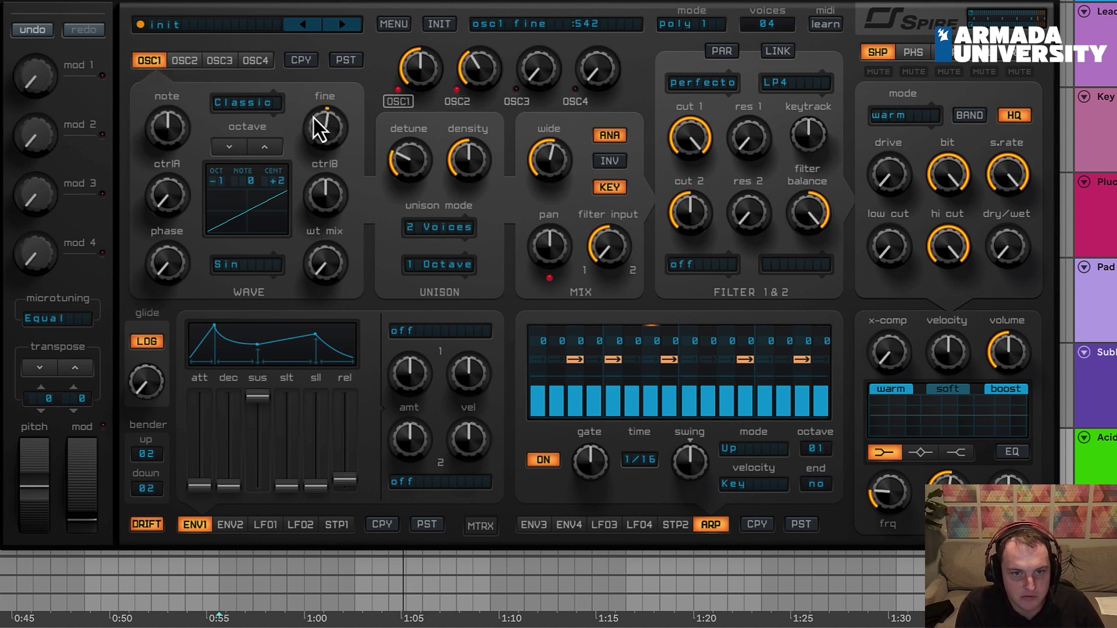
left_click(185, 61)
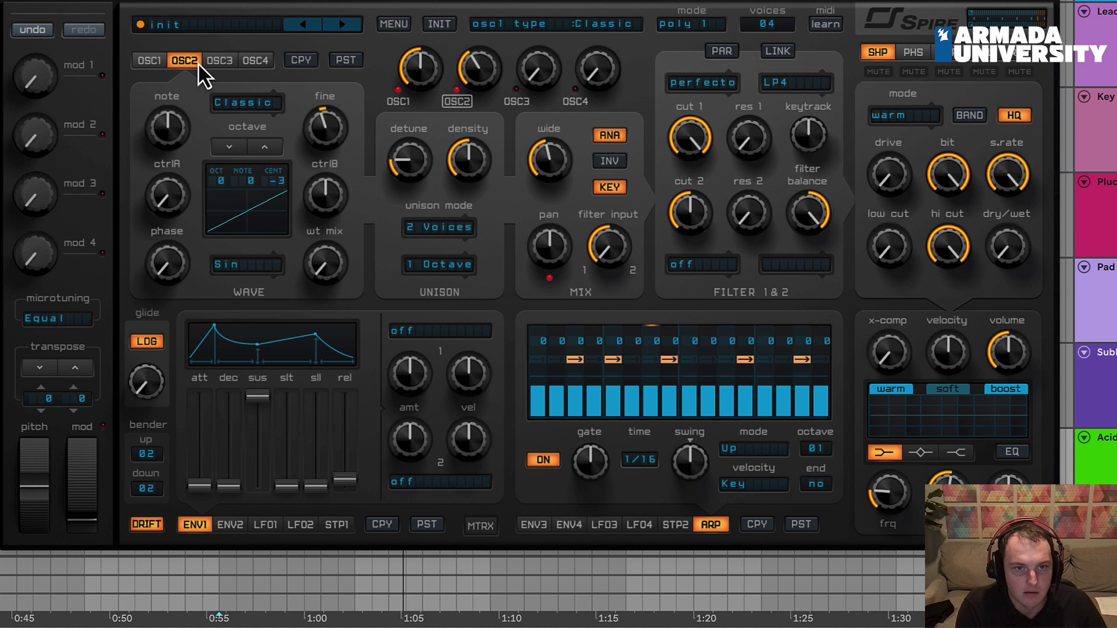
left_click(153, 61)
left_click(187, 67)
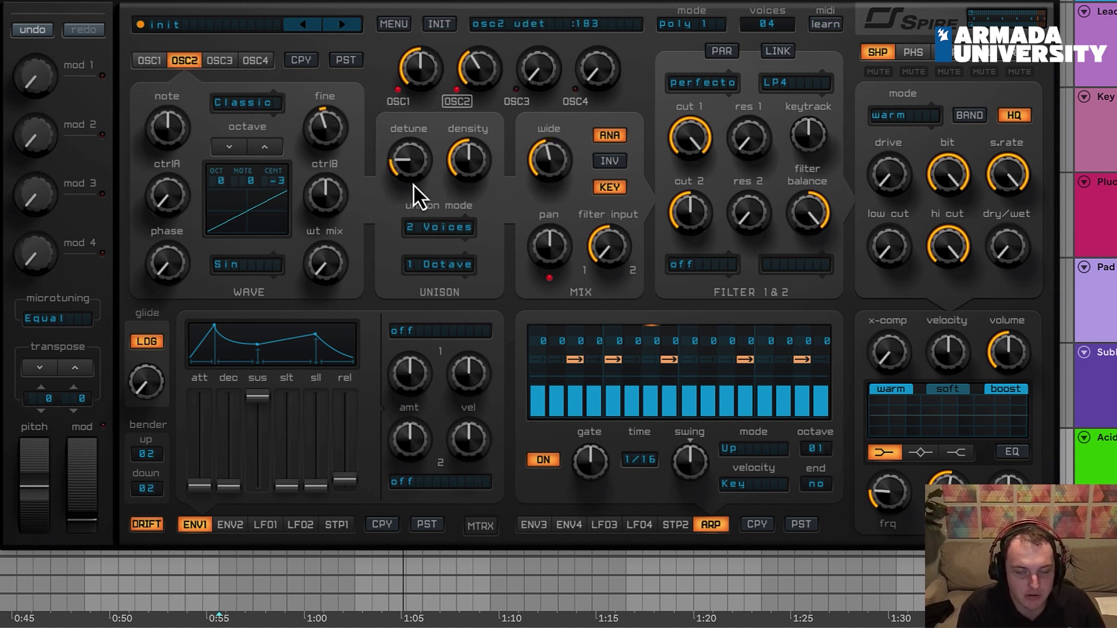
left_click_drag(458, 70, 480, 61)
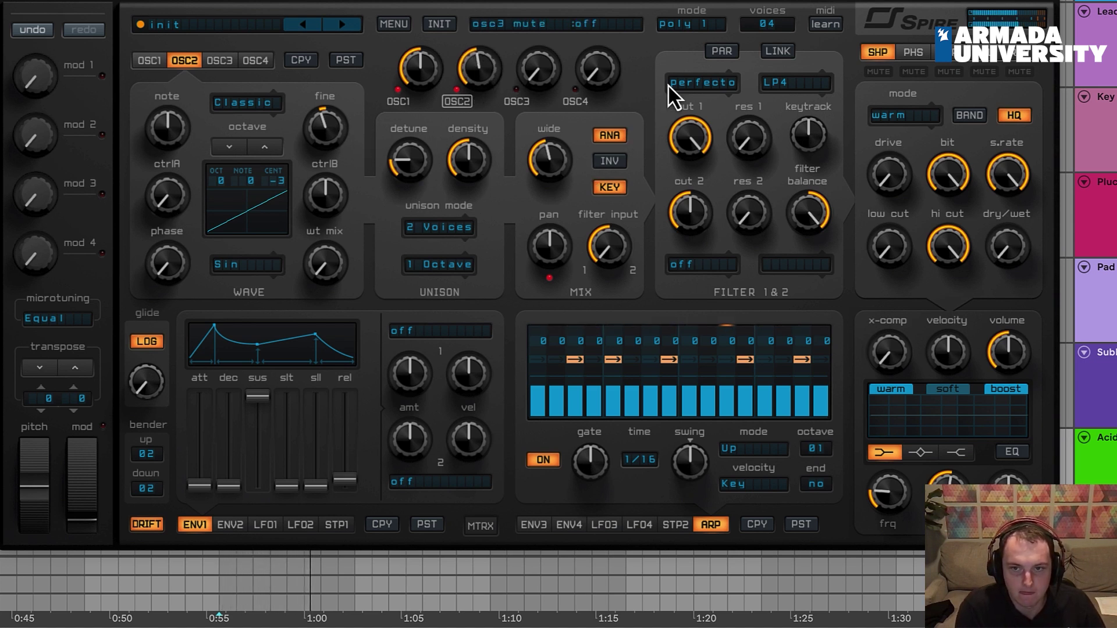
Step: Route envelope 3 to Cutoff 1 at amount 718 with decay 321, and set cutoff 1 to 560
left_click(544, 525)
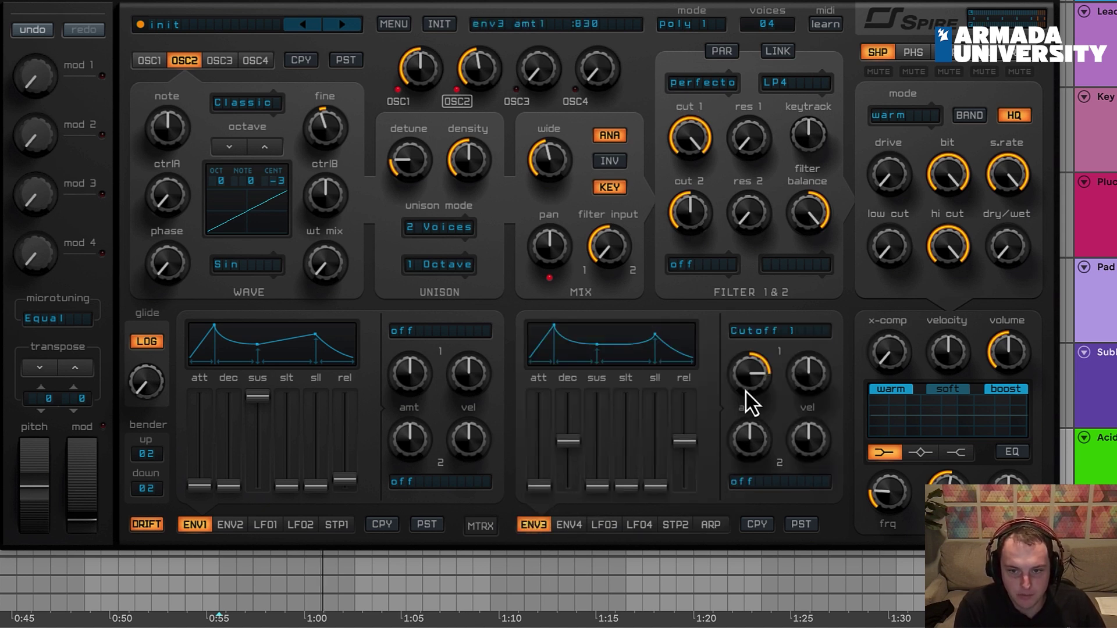
left_click_drag(744, 388, 738, 408)
left_click_drag(583, 438, 578, 487)
left_click_drag(738, 398, 737, 381)
left_click_drag(686, 198, 684, 224)
left_click_drag(760, 398, 753, 374)
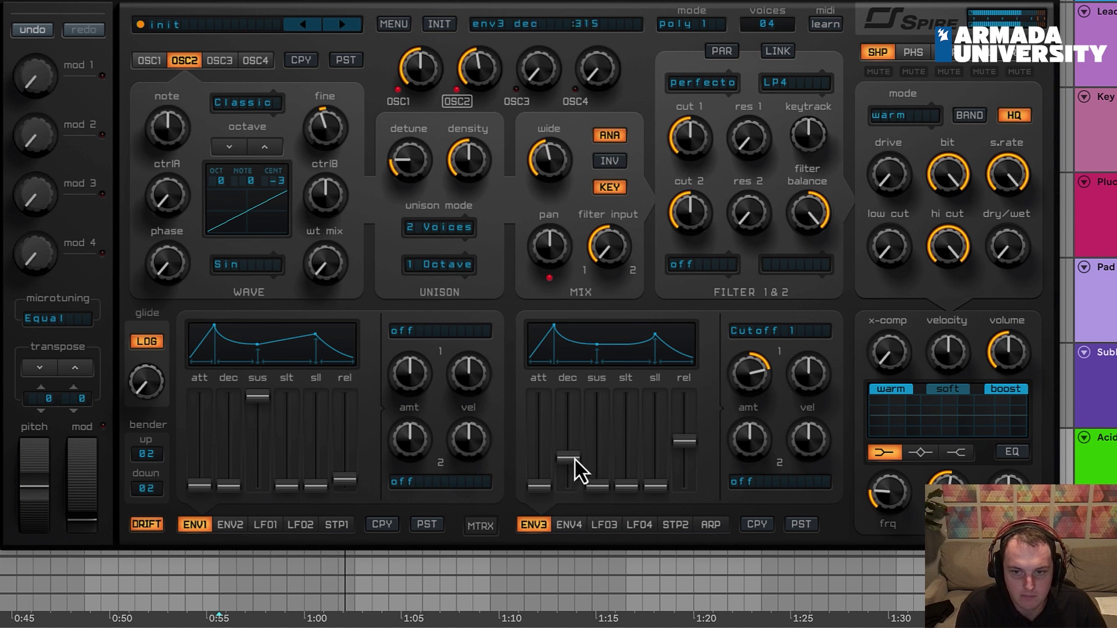
left_click_drag(577, 462, 575, 459)
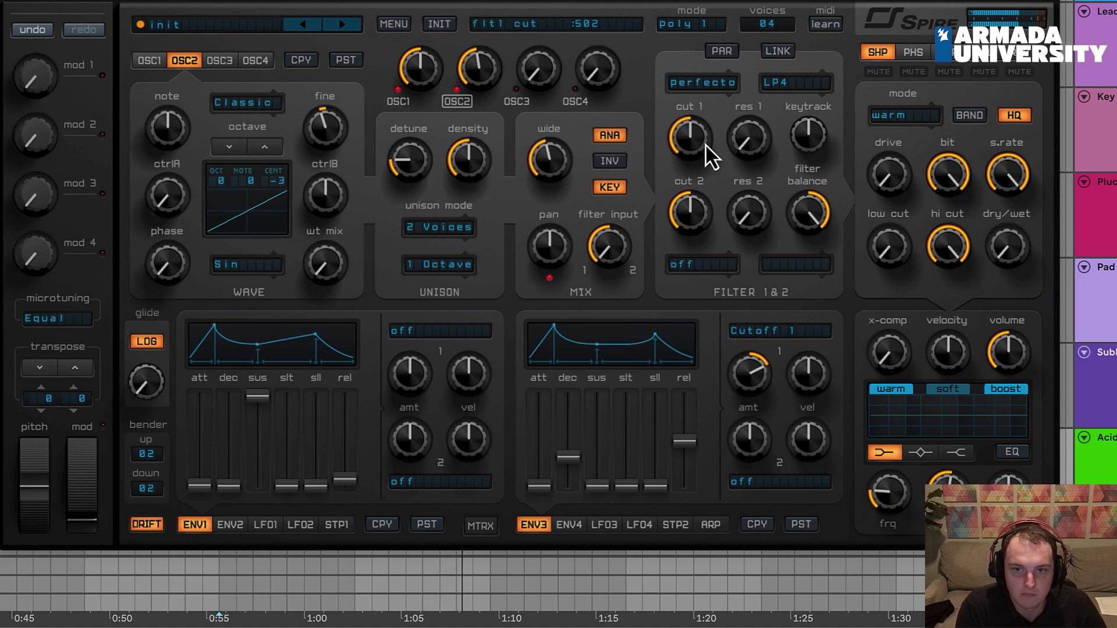
mouse_move(705, 131)
left_mouse_down()
mouse_move(706, 114)
mouse_move(695, 138)
left_mouse_up()
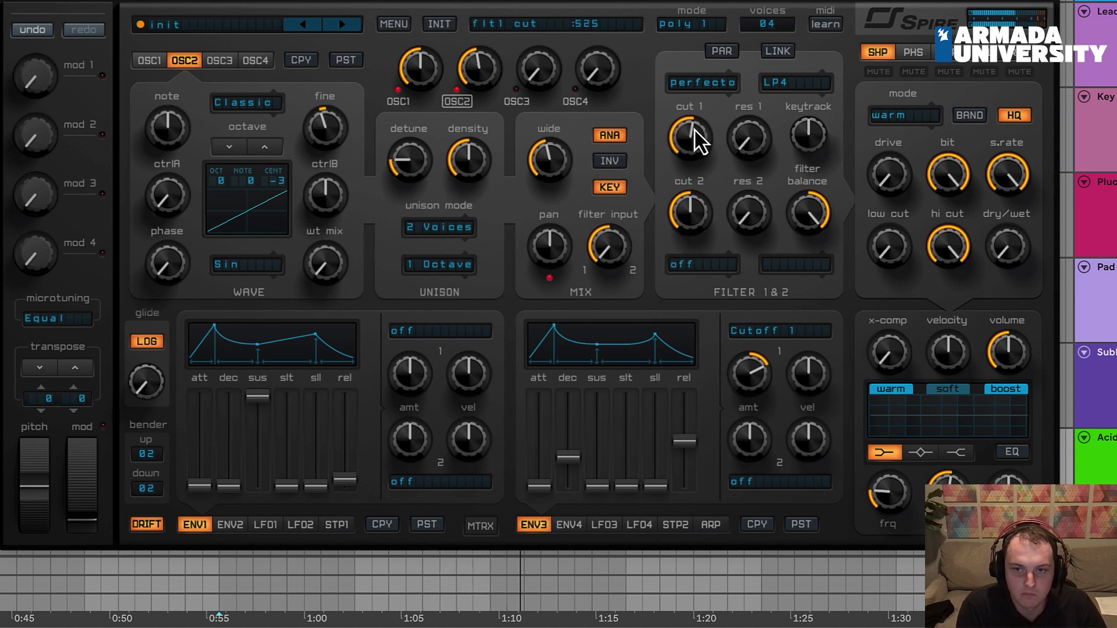
Step: Switch filter 1 to BP4 band-pass, lower its cutoff and raise its resonance
left_click(794, 83)
left_click(791, 82)
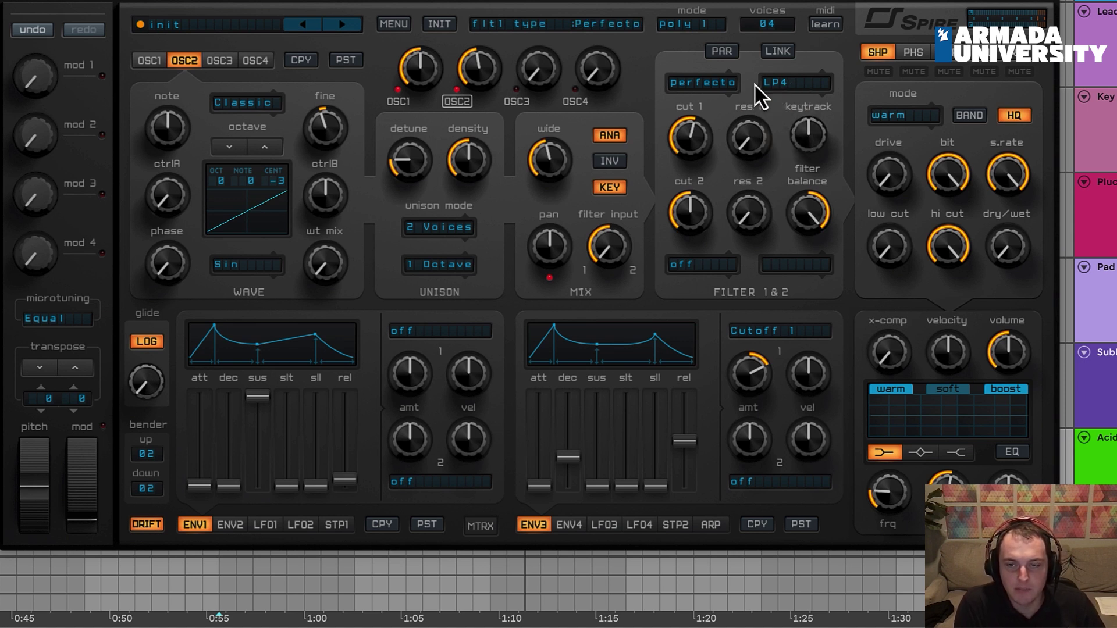
left_click(779, 85)
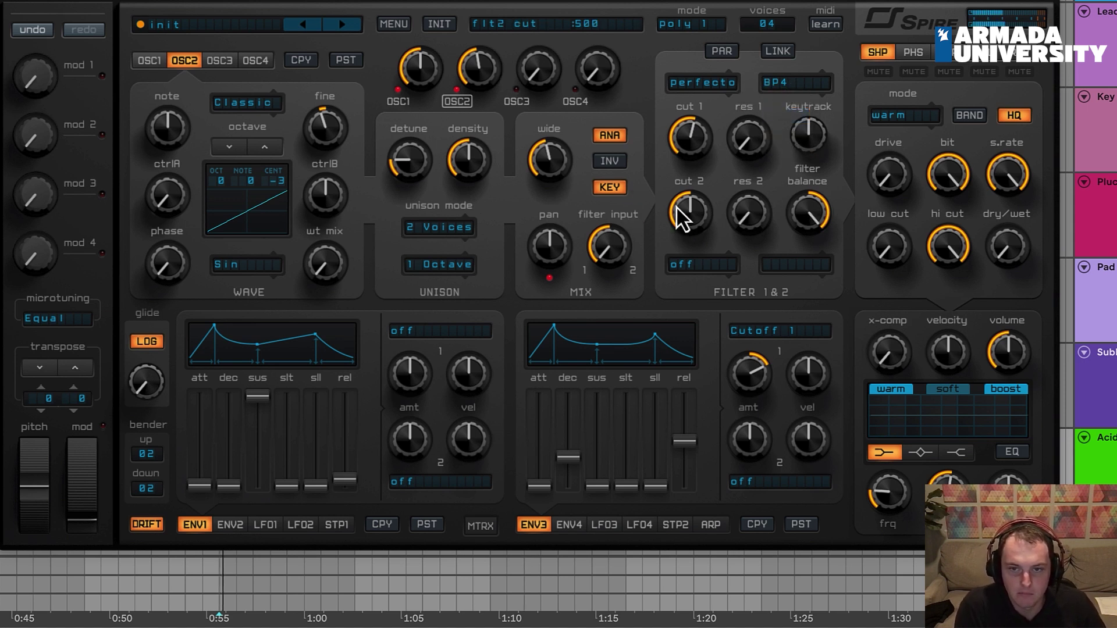
mouse_move(666, 142)
left_mouse_down()
mouse_move(684, 170)
mouse_move(687, 145)
left_mouse_up()
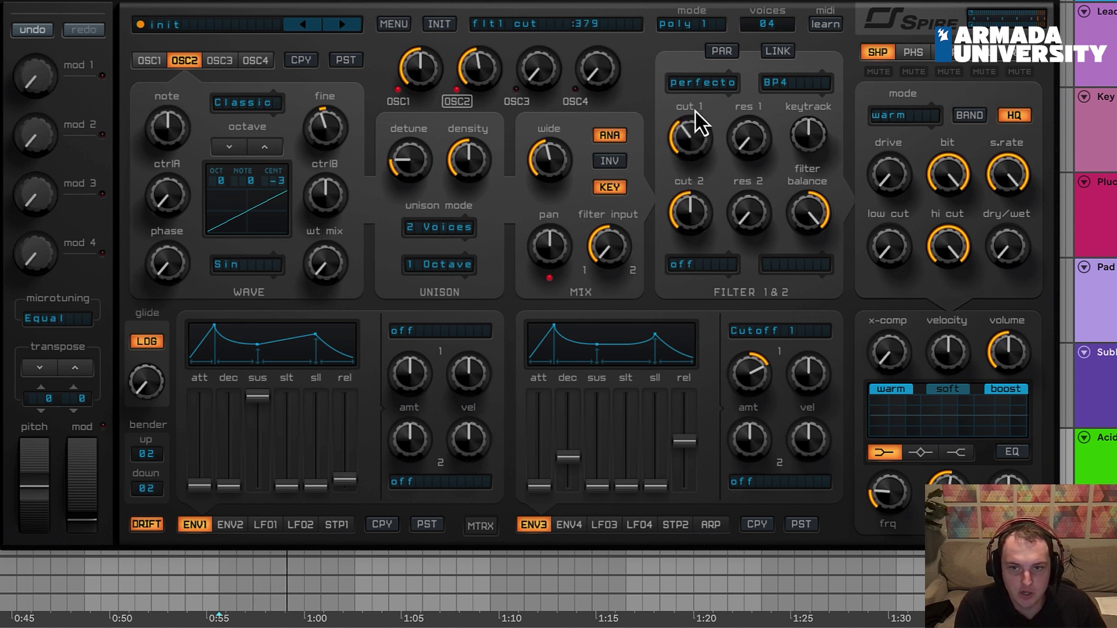
left_click_drag(749, 105, 760, 79)
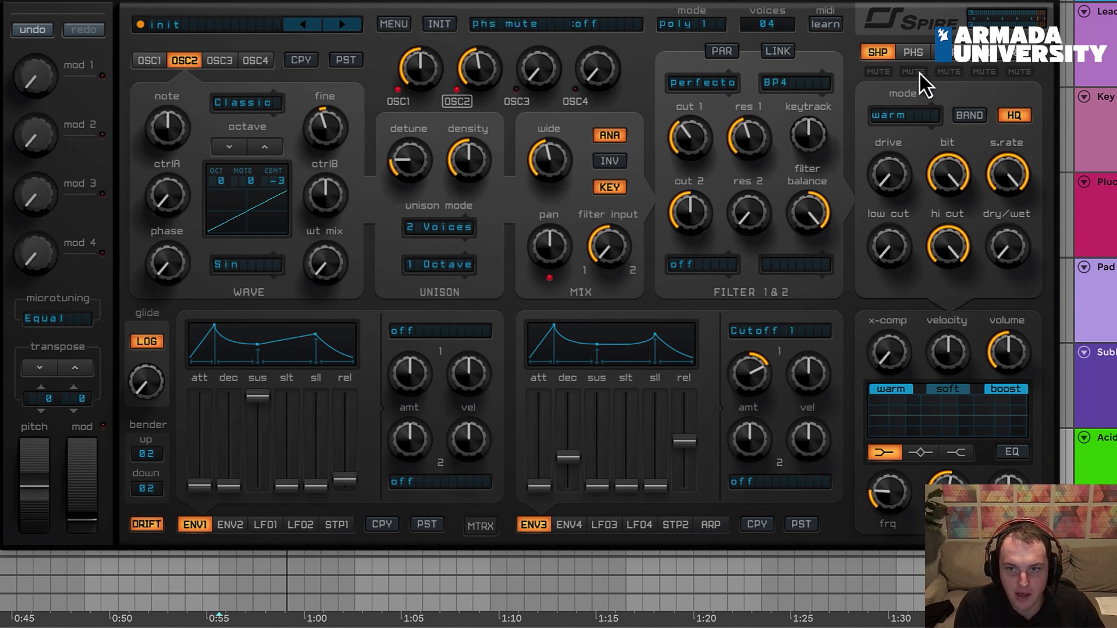
Step: Set the shaper to tube3, raise both oscillator levels, leaving resonance 674 and cutoff 1 at 451
left_click(907, 119)
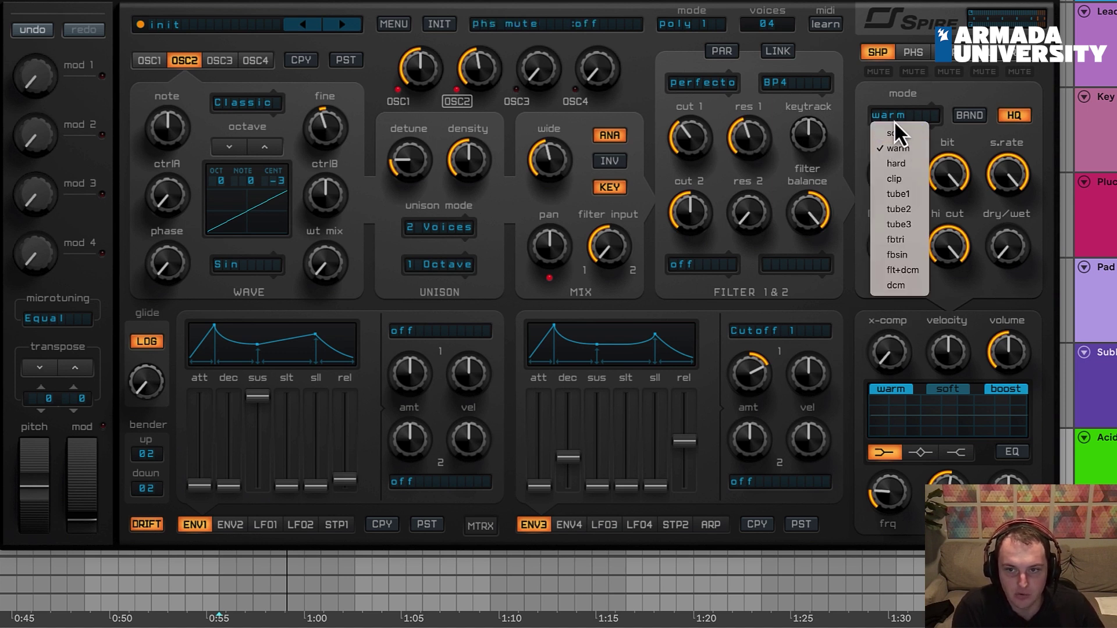
left_click(900, 112)
left_click(899, 110)
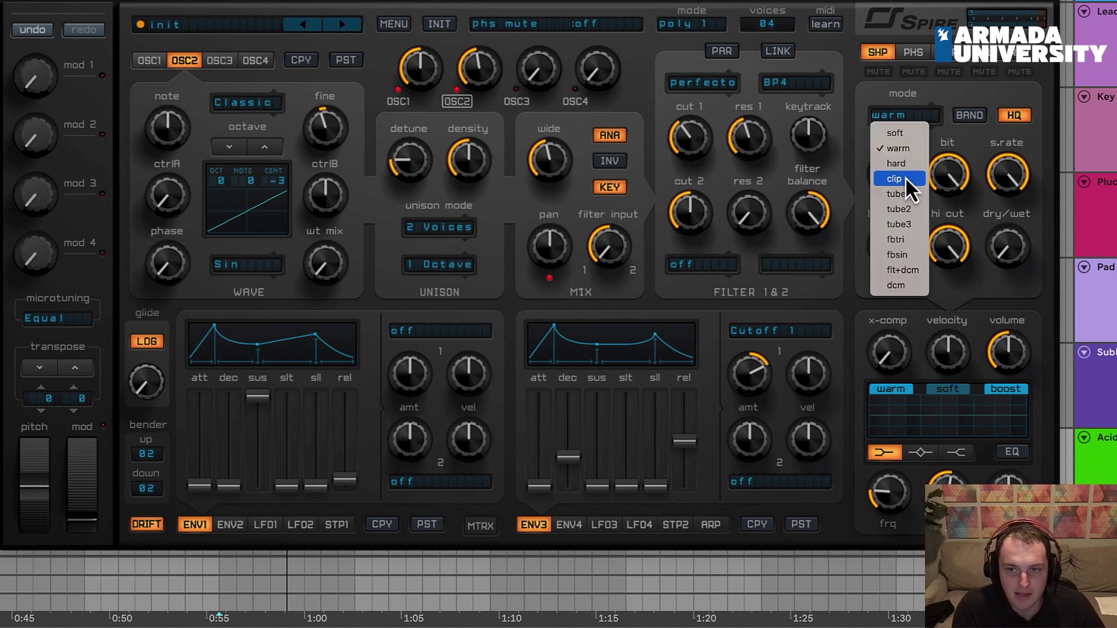
left_click(912, 223)
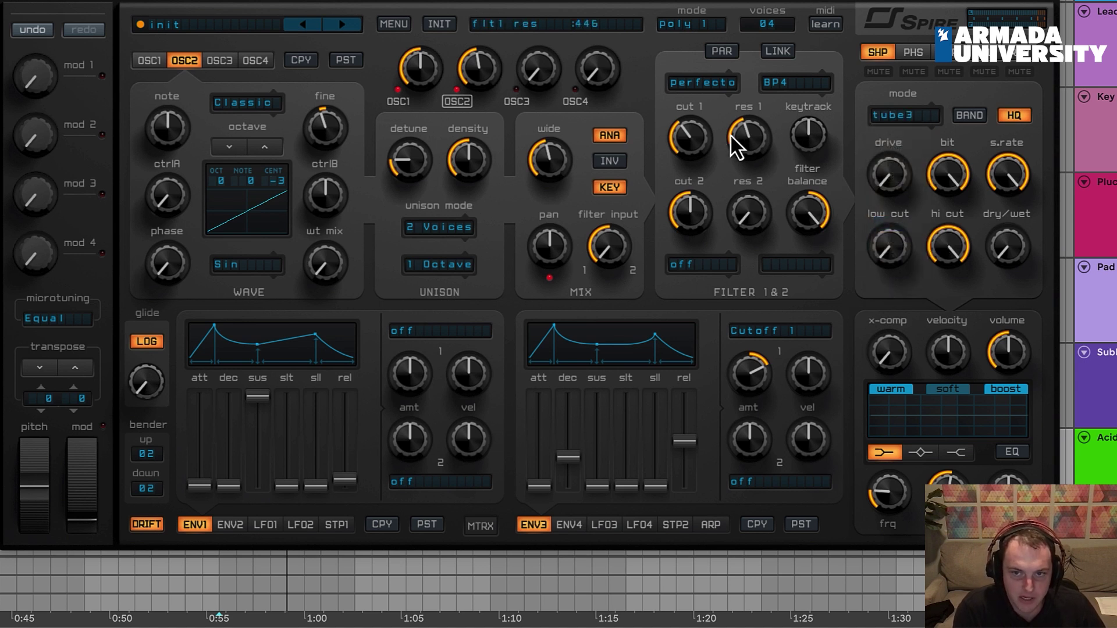
left_click_drag(756, 144, 745, 169)
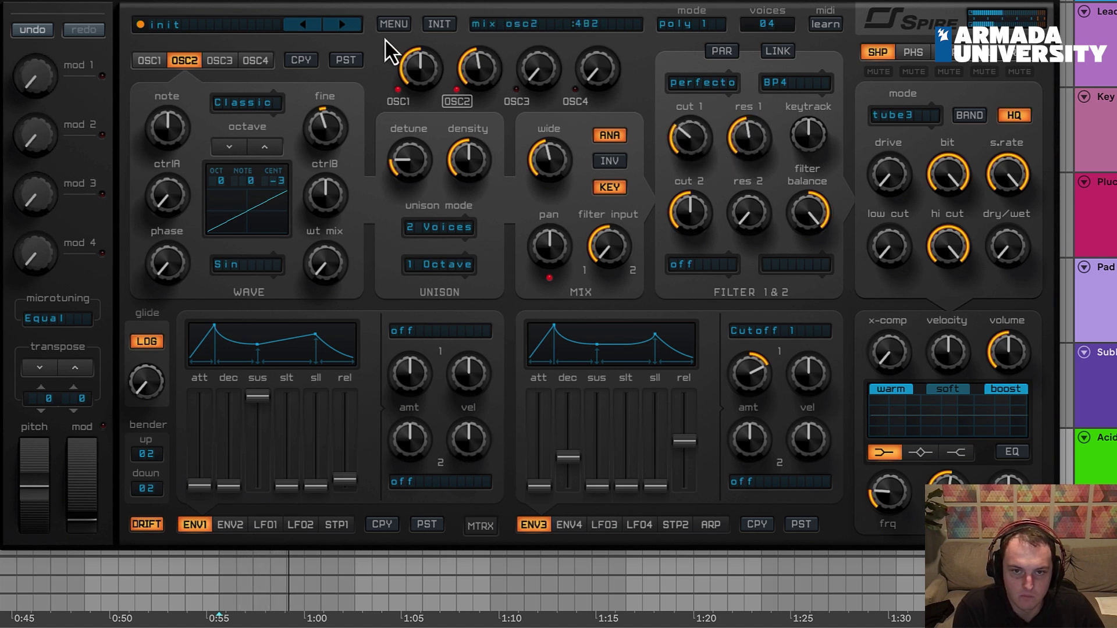
left_click_drag(399, 54, 452, 38)
left_click_drag(487, 91, 502, 31)
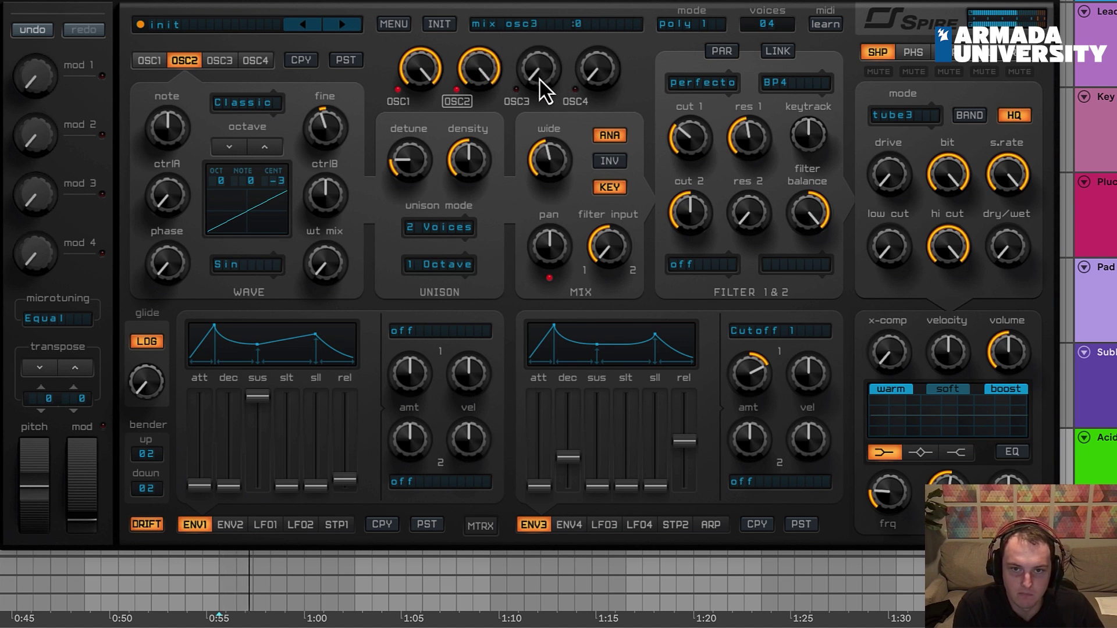
mouse_move(684, 149)
left_mouse_down()
mouse_move(679, 108)
mouse_move(685, 133)
left_mouse_up()
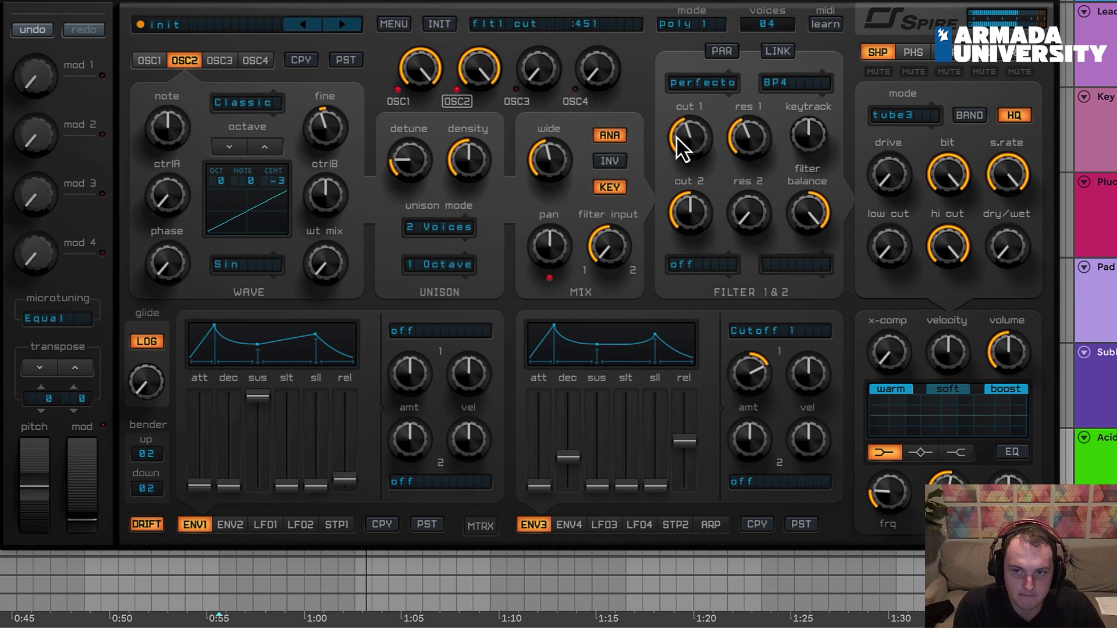
Step: Blend in shaper distortion with more drive and a little low cut
left_click_drag(1005, 243, 1009, 247)
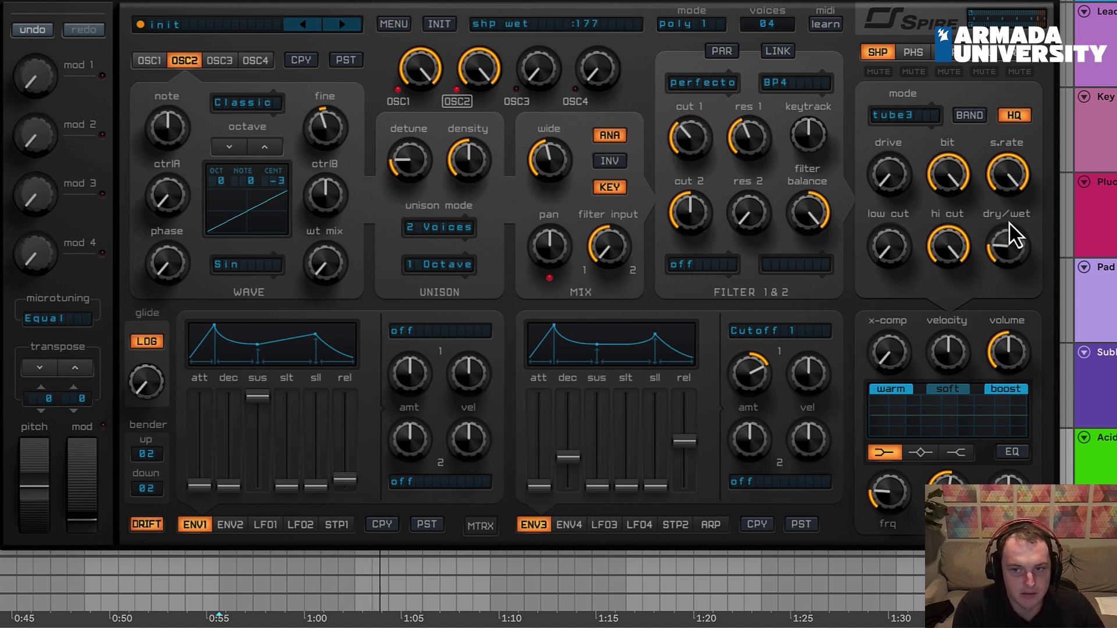
left_click_drag(897, 156, 890, 111)
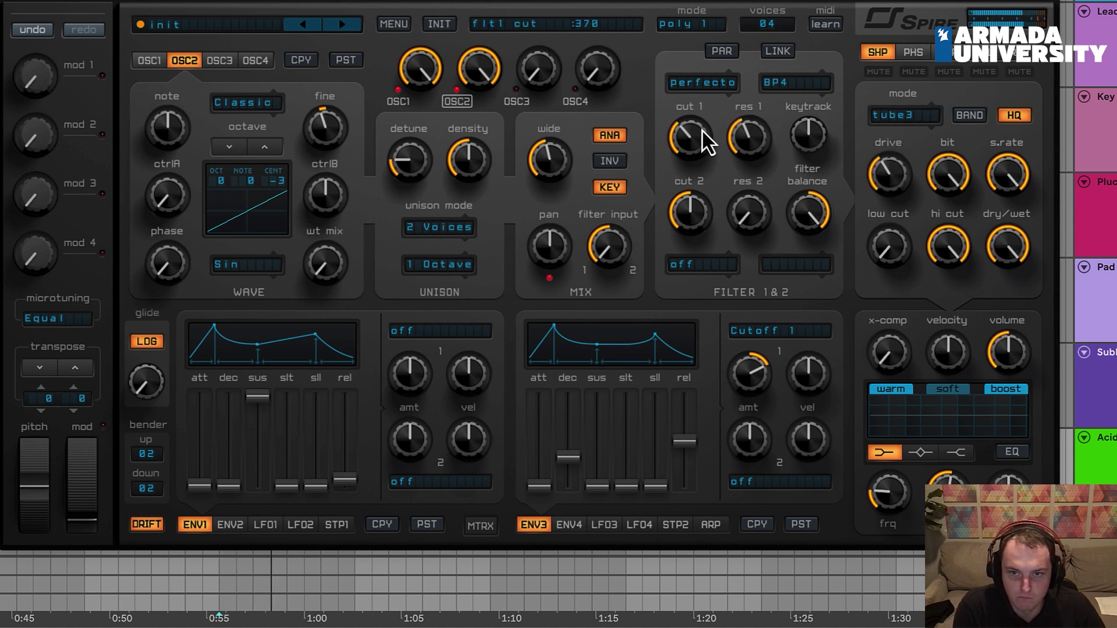
left_click_drag(701, 132, 706, 165)
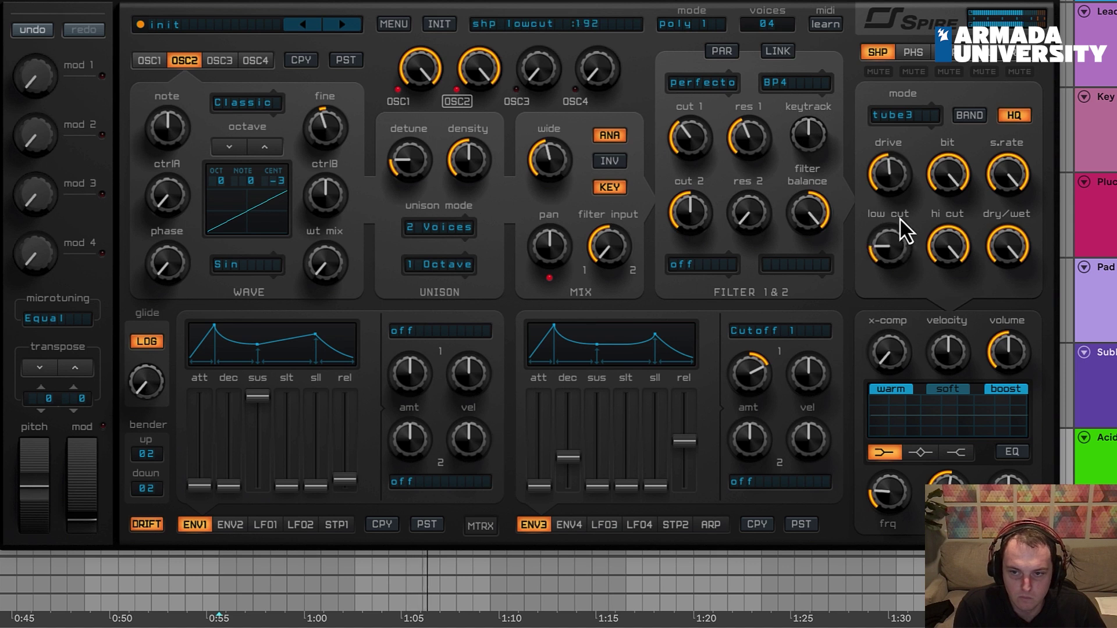
left_click_drag(885, 249, 895, 244)
Step: Set filter 1 resonance to 423 and sweep cutoff 1 up, then down to 145
left_click_drag(739, 131, 746, 120)
left_click_drag(706, 154, 685, 138)
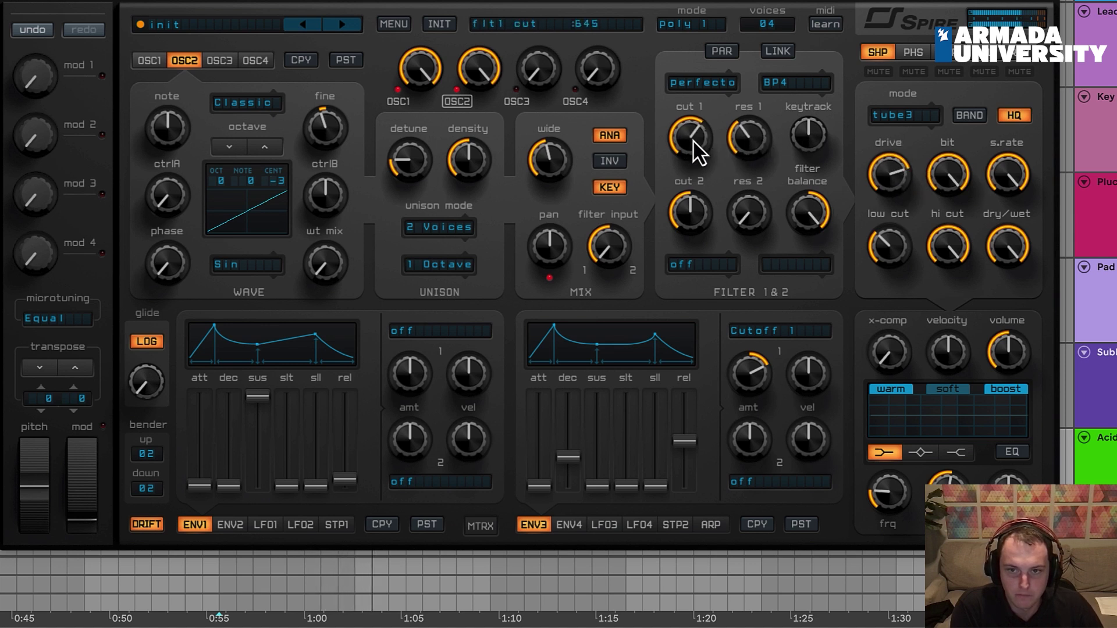
mouse_move(695, 155)
left_mouse_down()
mouse_move(679, 179)
mouse_move(707, 138)
left_mouse_up()
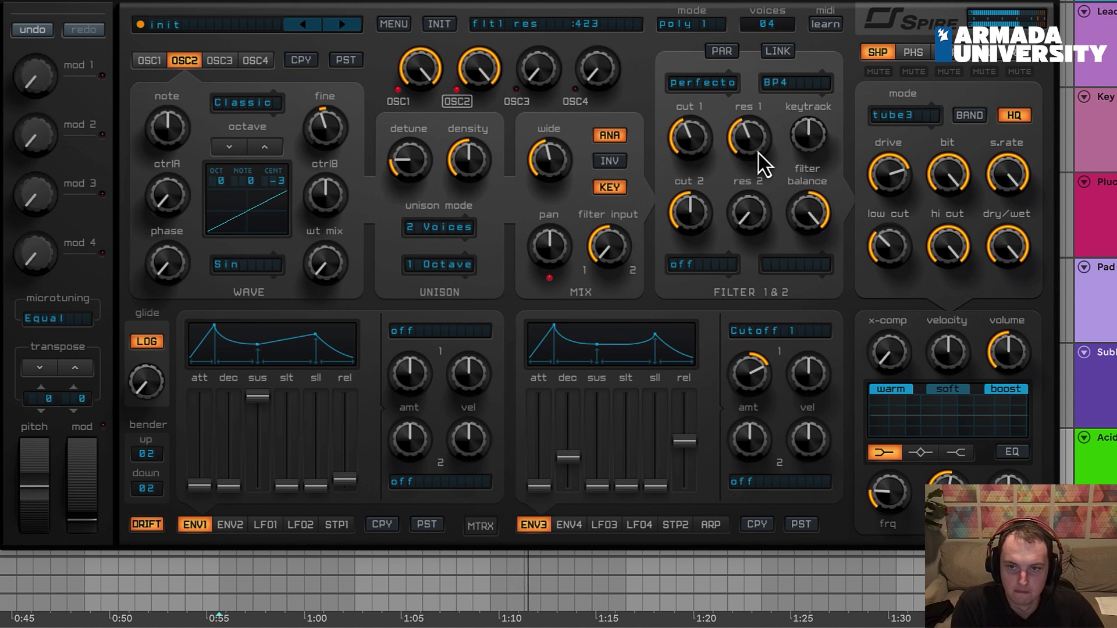
left_click_drag(699, 153, 692, 207)
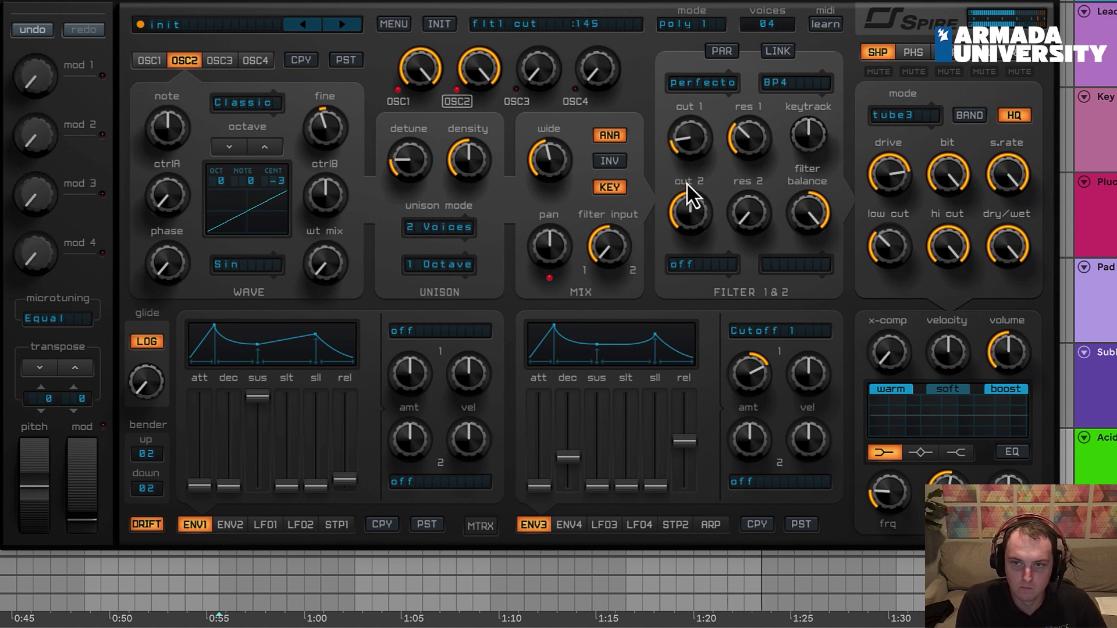
Step: Set Spire's delay times to 1/6 left and 3/32 right, then brighten the delay colour
left_click(985, 53)
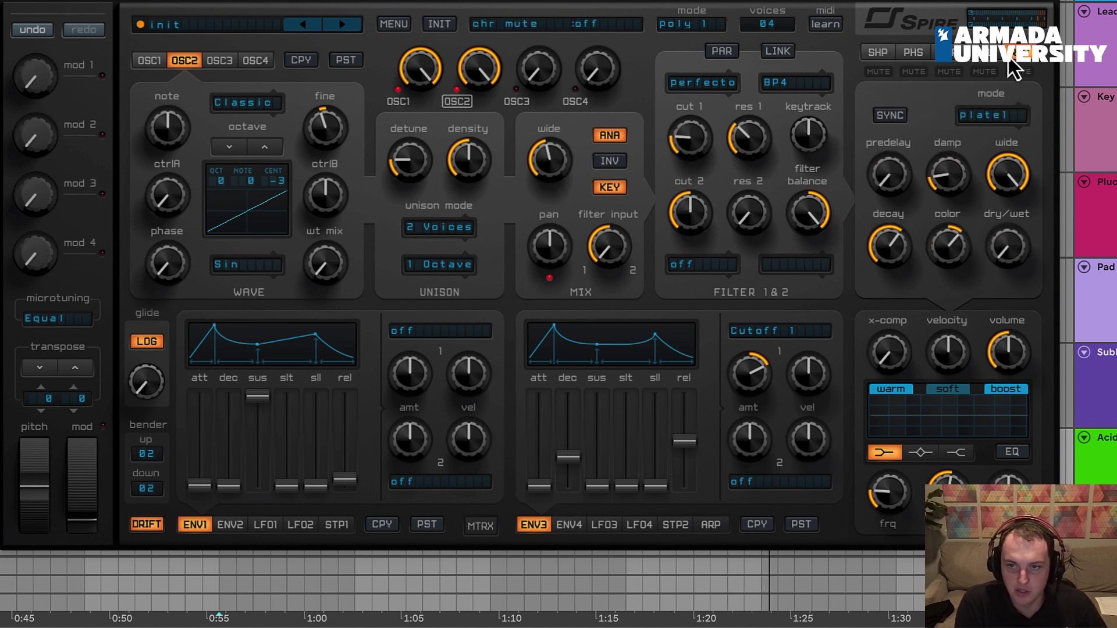
mouse_move(904, 138)
left_mouse_down()
mouse_move(896, 145)
mouse_move(888, 124)
left_mouse_up()
left_click_drag(1001, 141, 998, 79)
left_click_drag(896, 128, 902, 122)
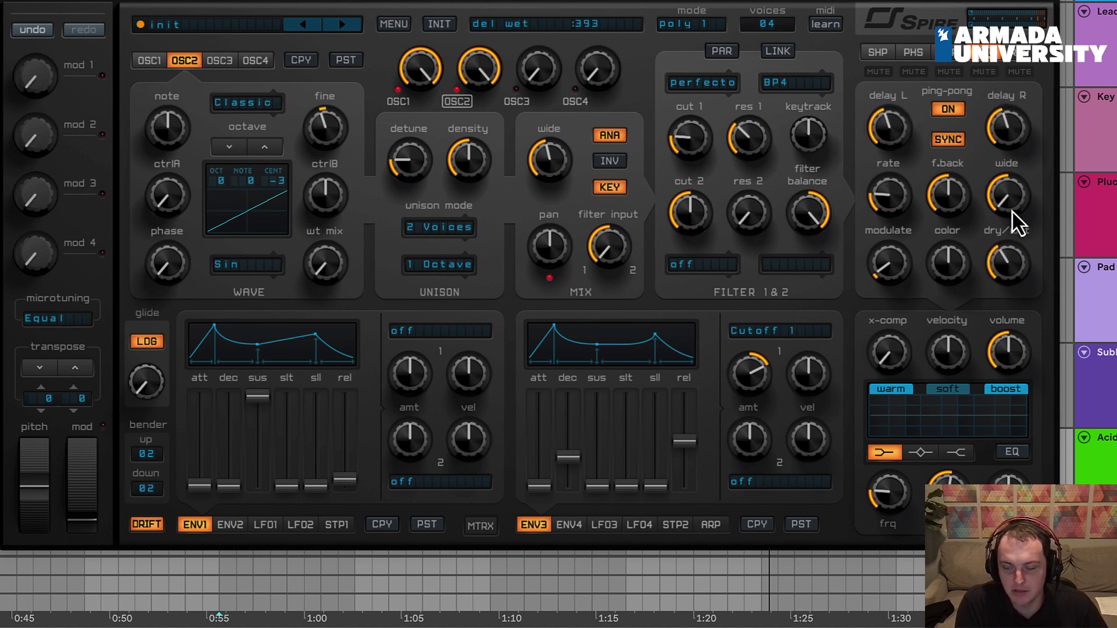
mouse_move(1013, 211)
left_mouse_down()
mouse_move(1010, 232)
mouse_move(1014, 217)
left_mouse_up()
left_click_drag(970, 270, 961, 255)
Step: Switch Spire's shaper to hard mode after trying clip mode and lifting filter 1 cutoff
left_click(877, 51)
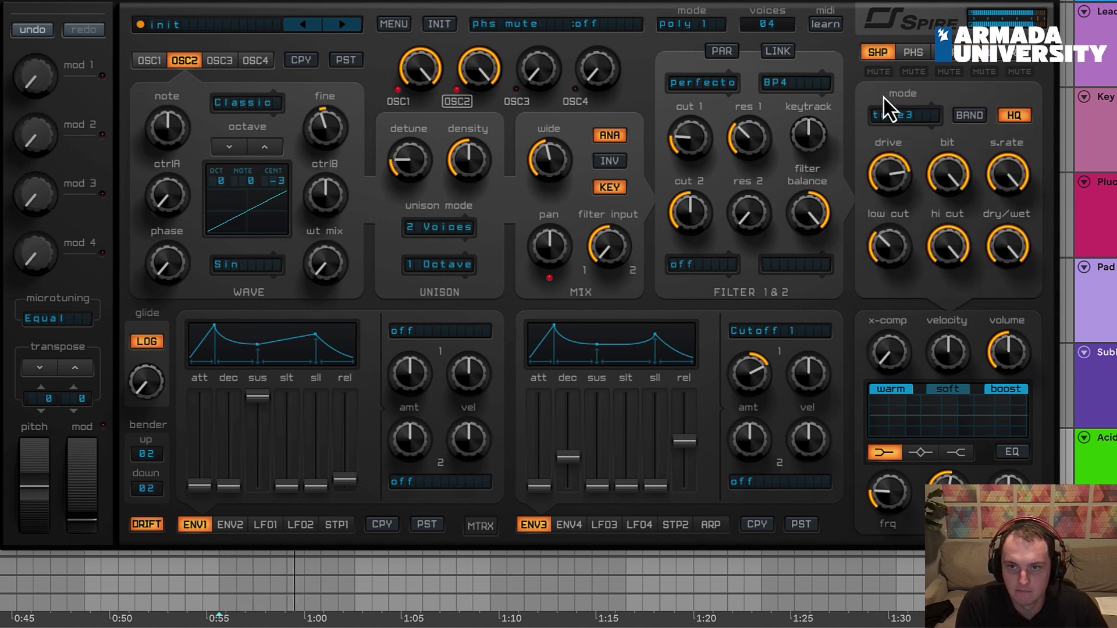
left_click(914, 52)
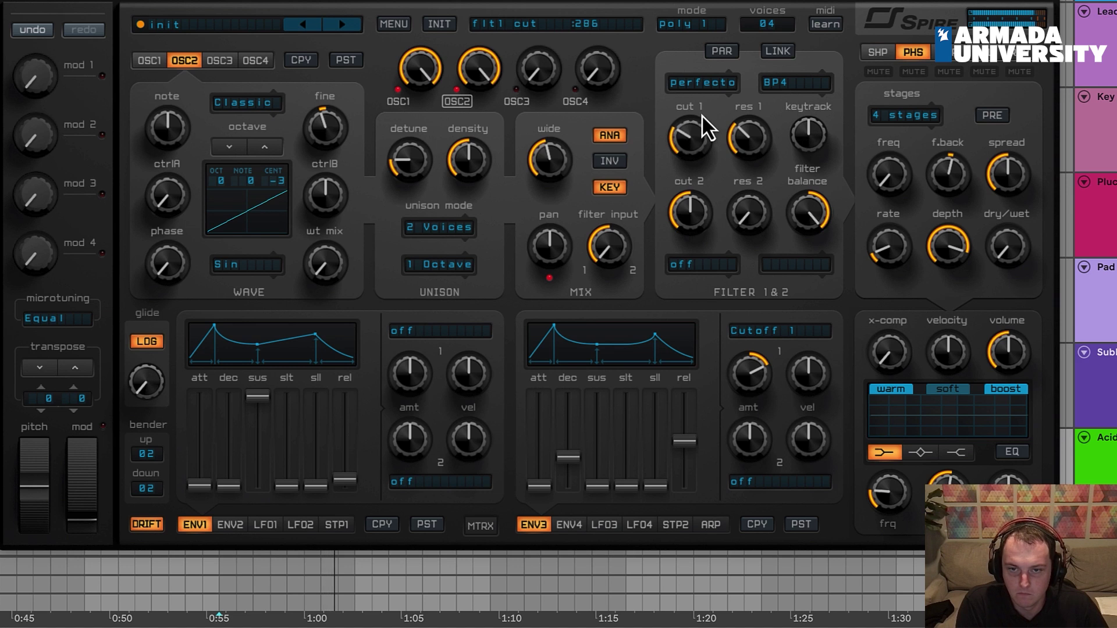
mouse_move(703, 107)
left_mouse_down()
mouse_move(723, 69)
mouse_move(710, 106)
left_mouse_up()
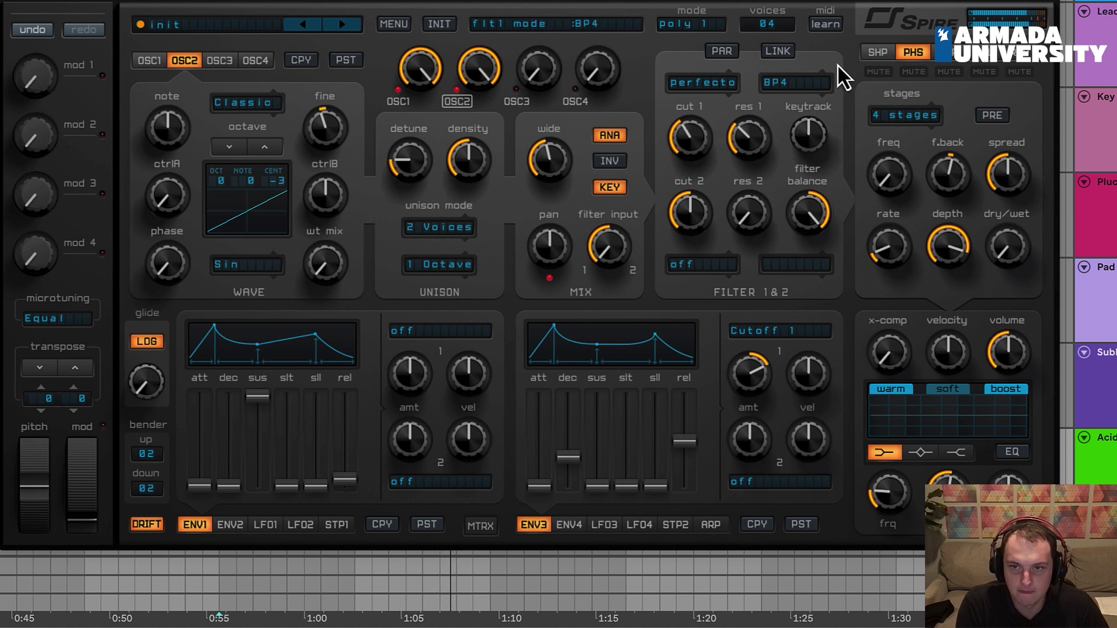
left_click(885, 53)
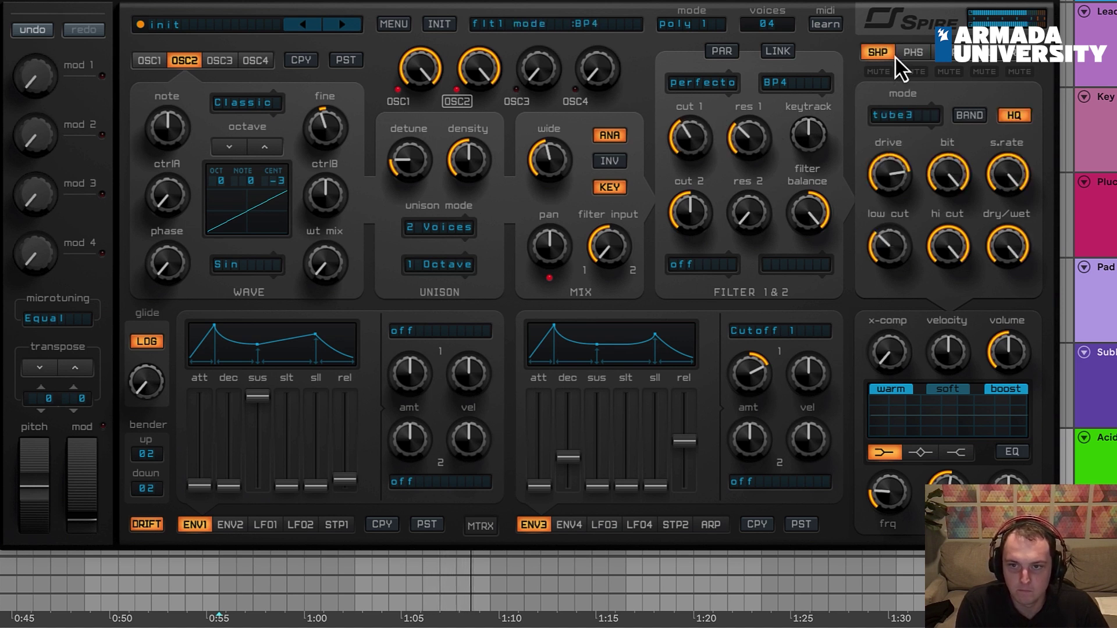
left_click(900, 120)
left_click(903, 164)
left_click(898, 118)
left_click(895, 174)
left_click(900, 122)
key("Return")
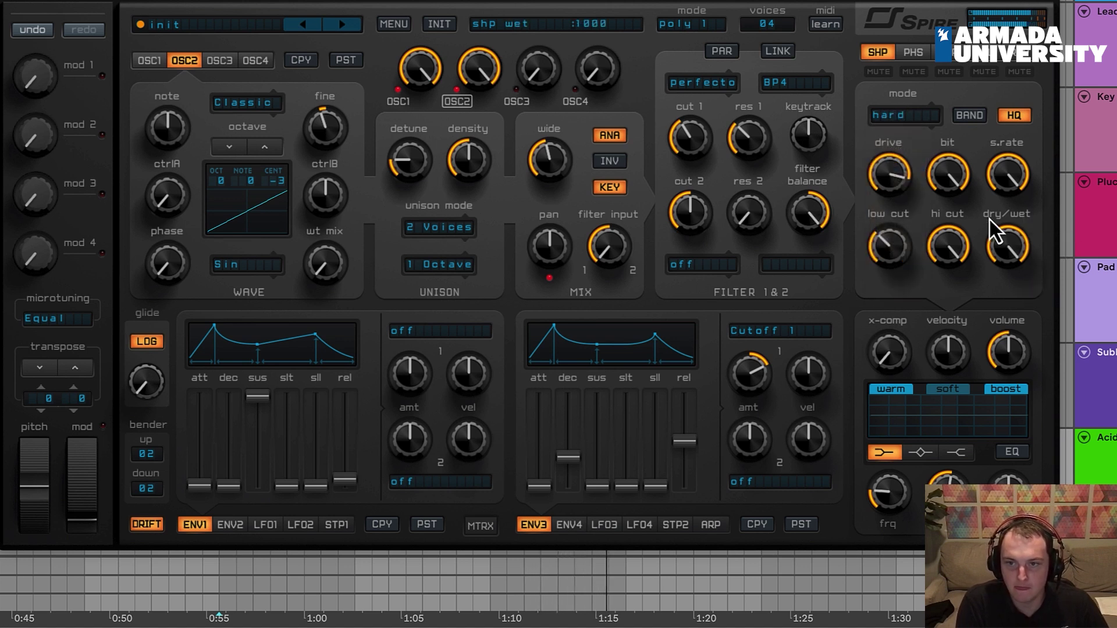
Step: Push shaper drive to 981, raise the filter envelope amount, and settle filter 1 cutoff at 789
left_click_drag(905, 199, 799, 166)
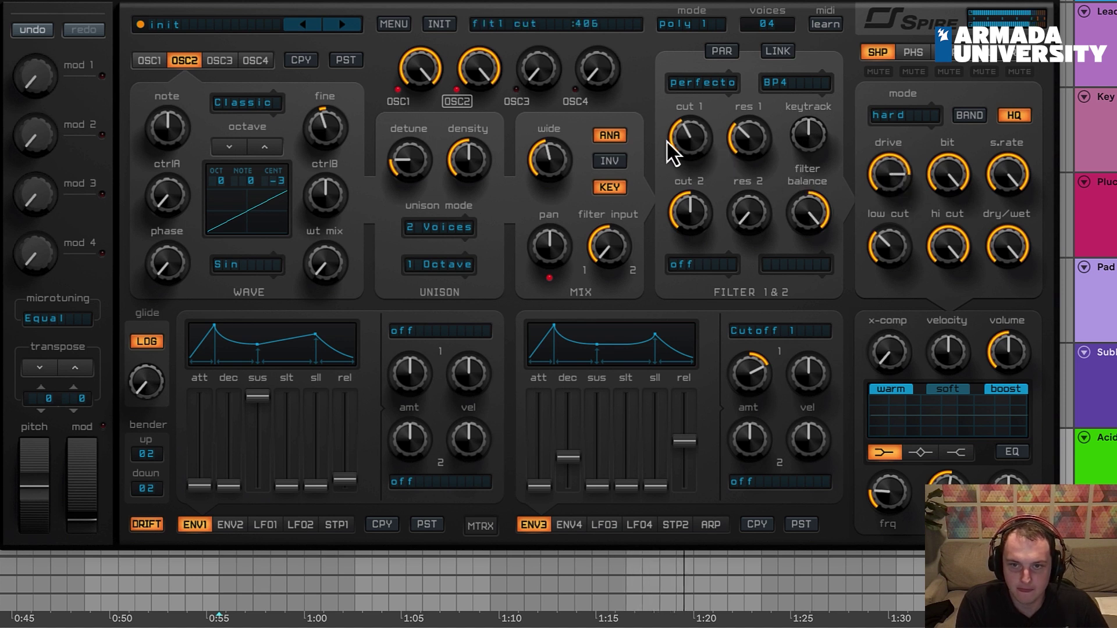
mouse_move(668, 149)
left_mouse_down()
mouse_move(669, 102)
mouse_move(656, 138)
left_mouse_up()
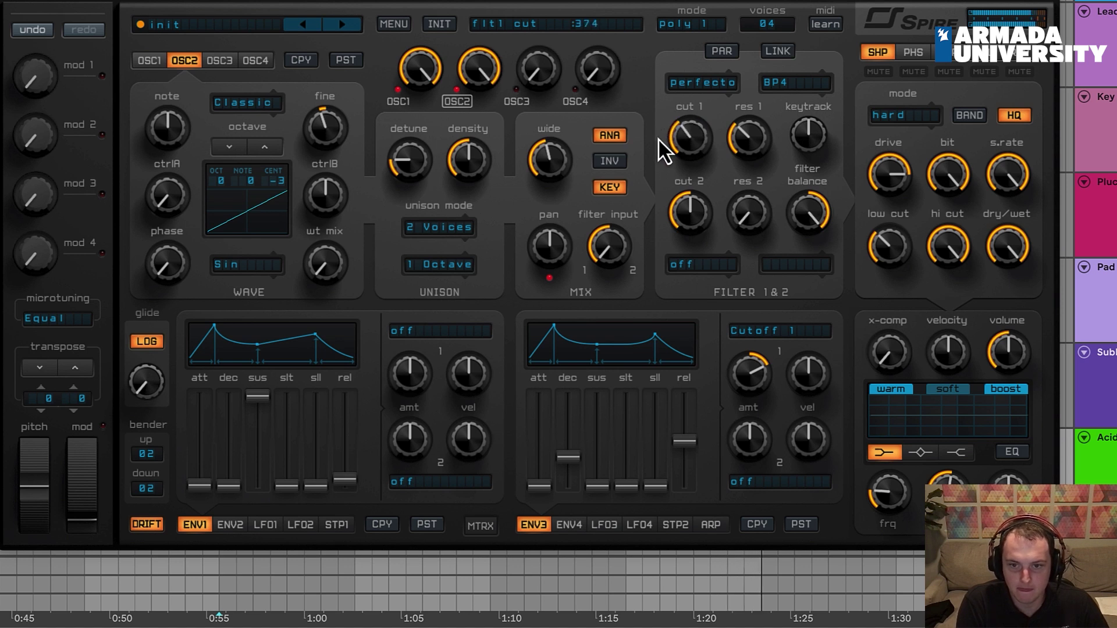
left_click_drag(758, 401, 755, 390)
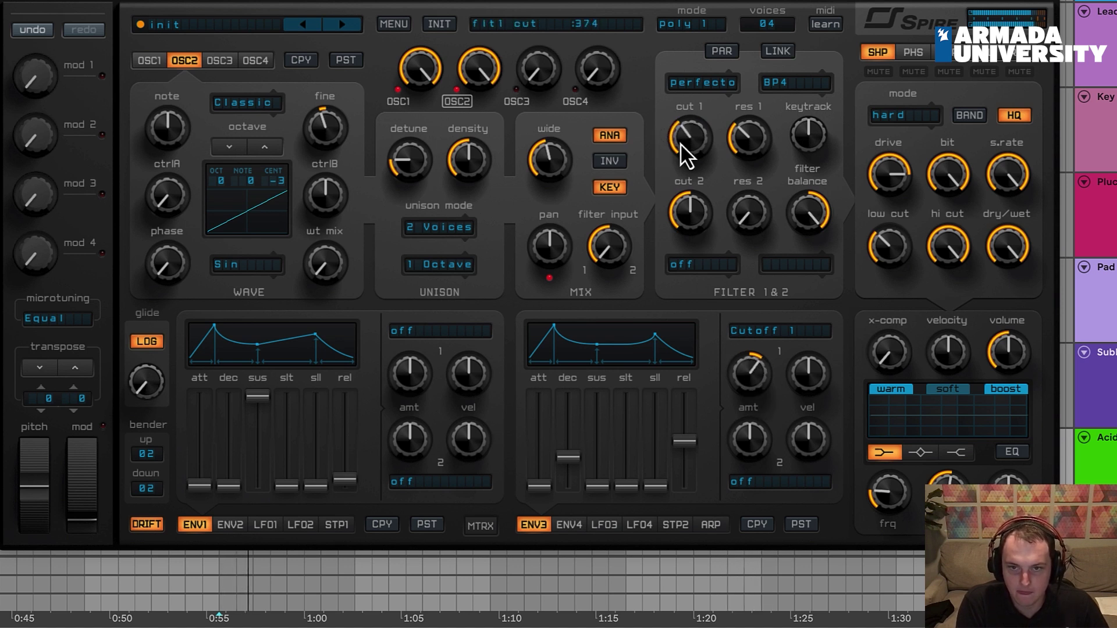
left_click_drag(686, 137, 686, 140)
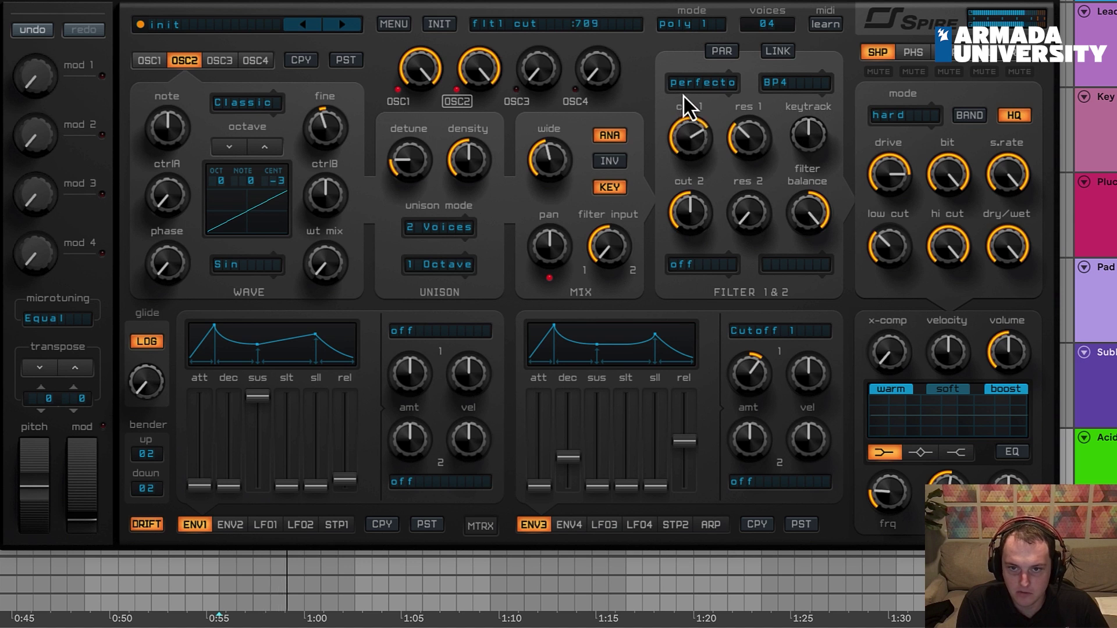
left_click_drag(683, 92, 680, 99)
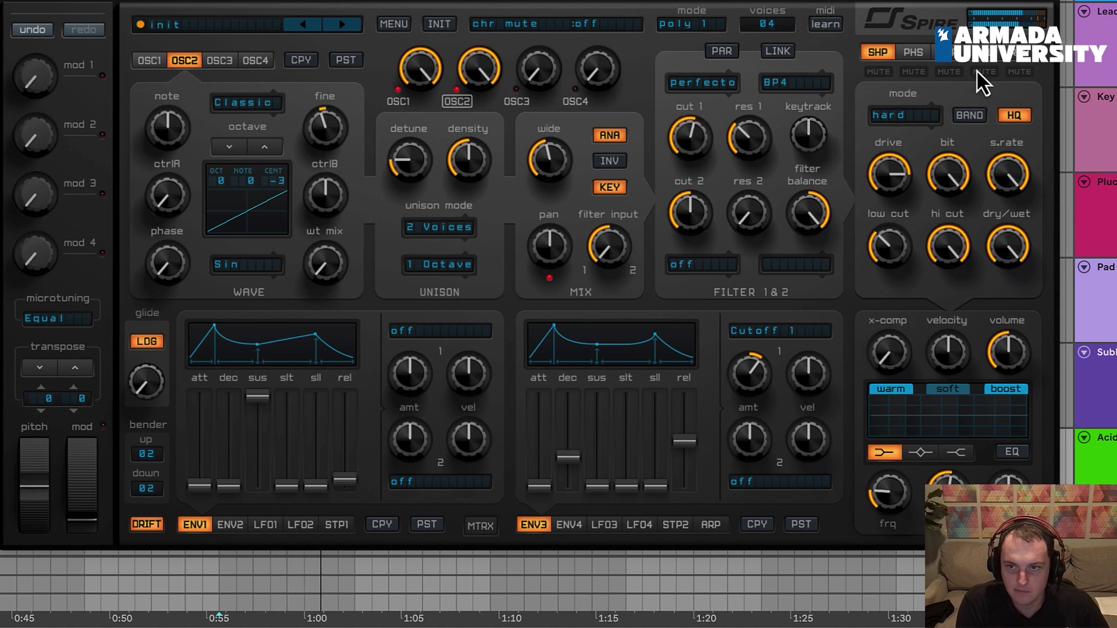
Step: Raise the Spire delay feedback and lower its wet mix to about 389
left_click(985, 53)
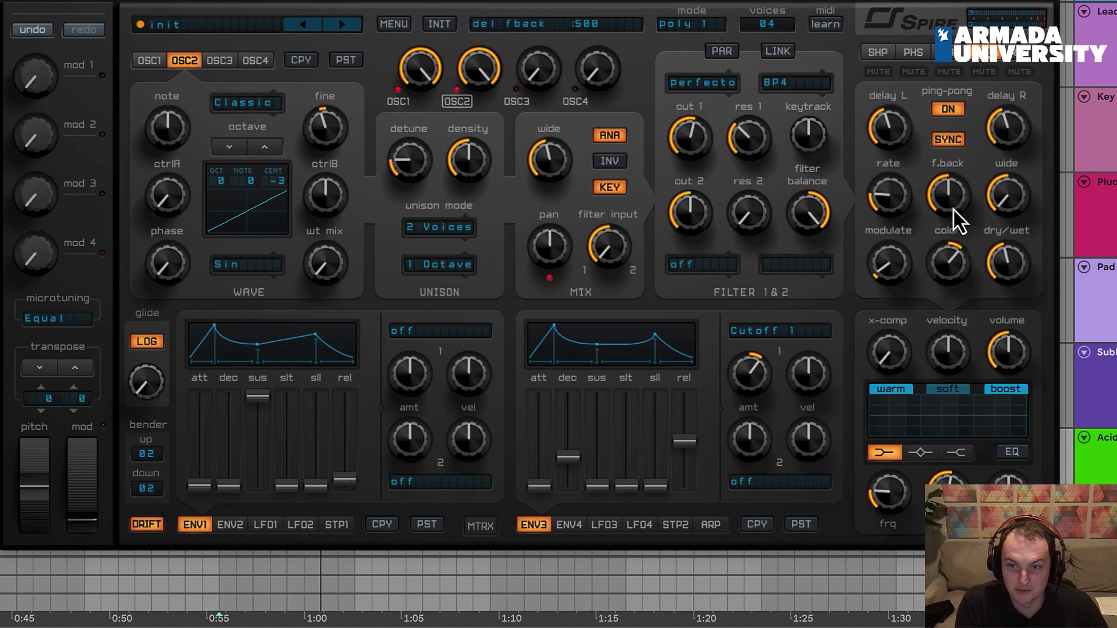
left_click_drag(954, 220, 962, 200)
left_click_drag(1007, 257, 1015, 254)
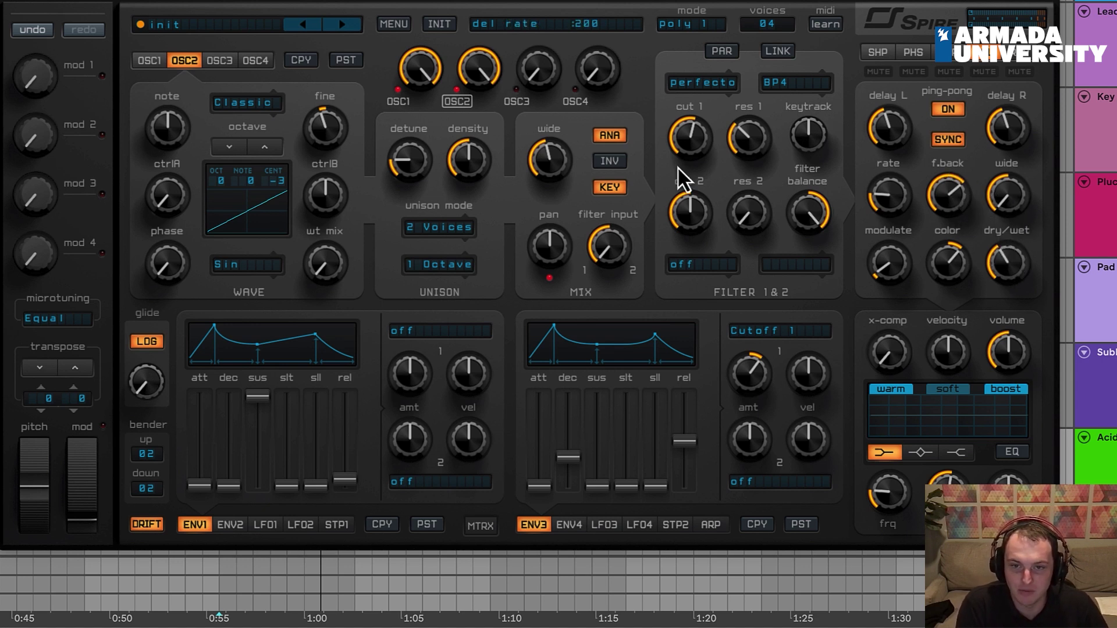
Step: Bring filter 1 cutoff to about the middle, around 675
left_click_drag(688, 152, 738, 177)
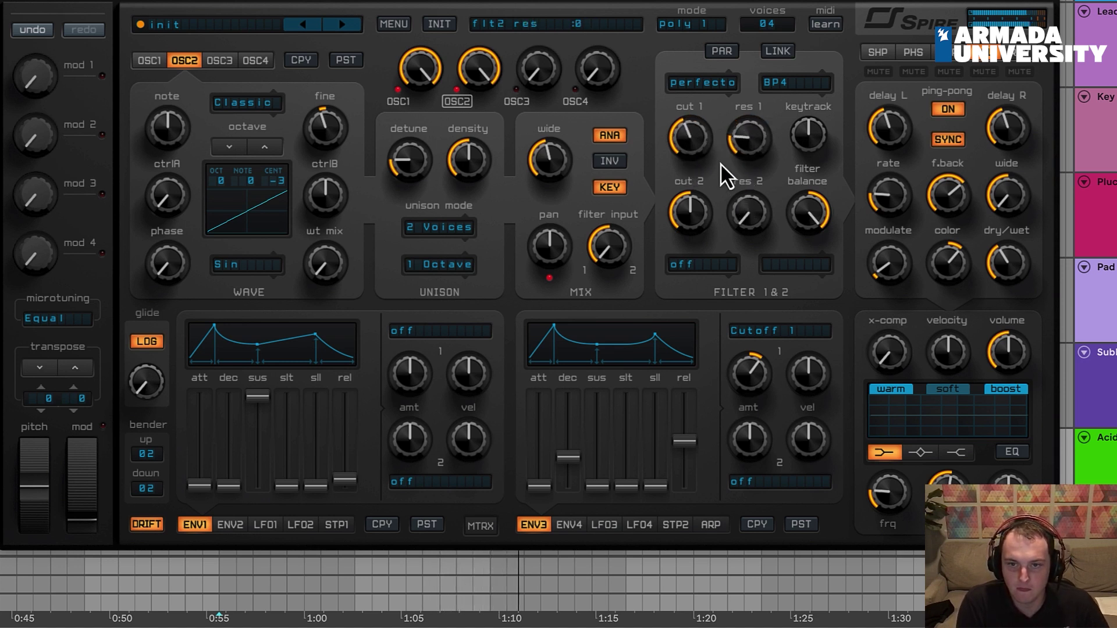
left_click_drag(716, 153, 694, 137)
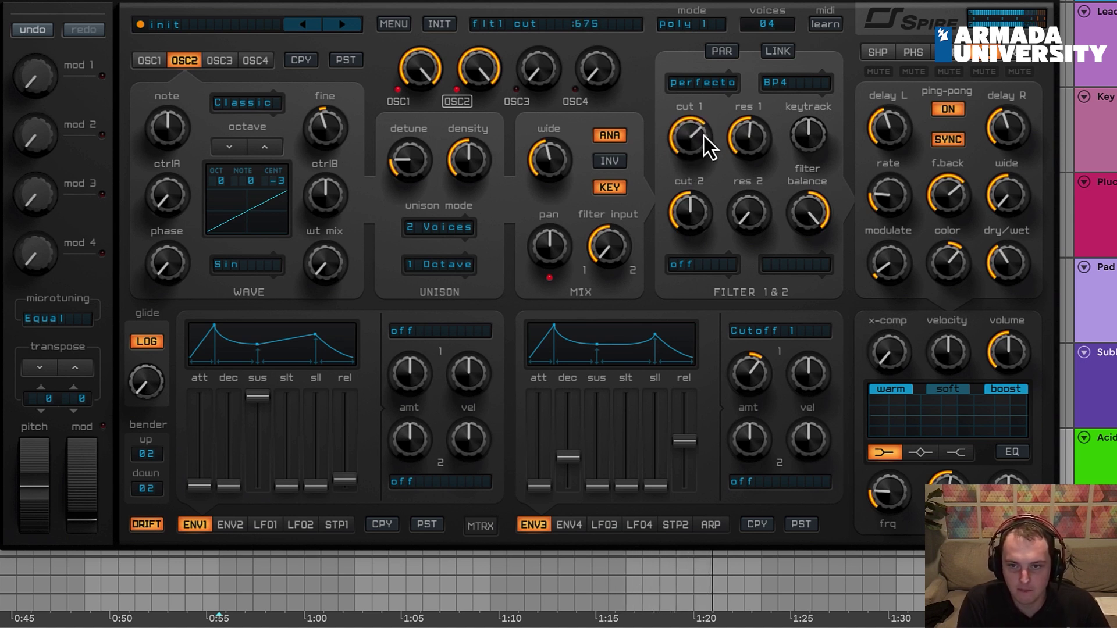
left_click_drag(702, 142, 724, 150)
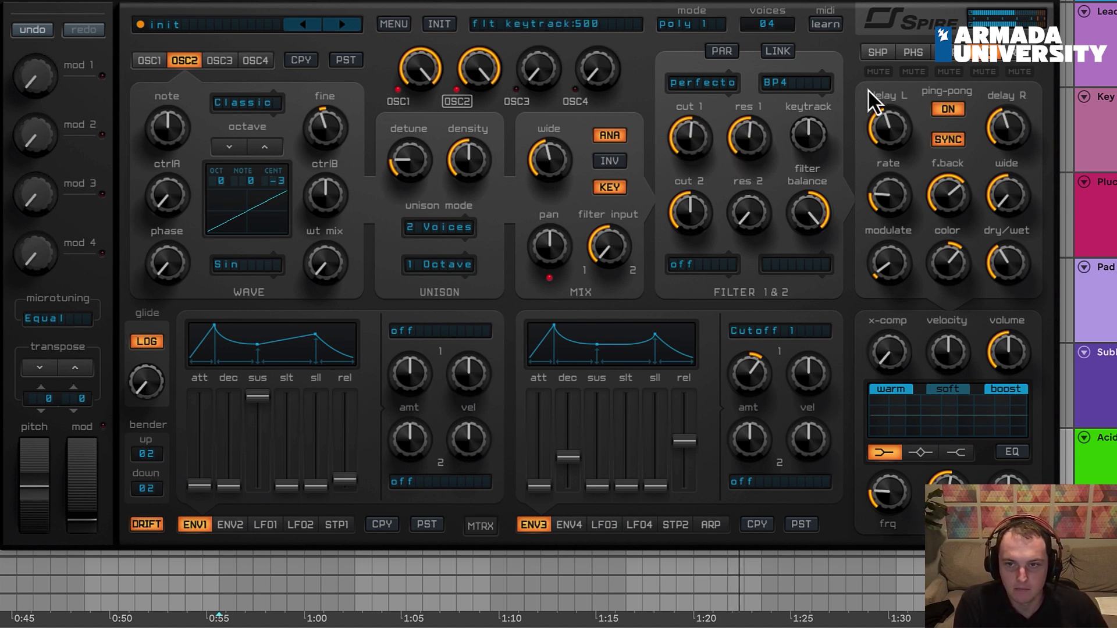
Step: Shorten the Spire reverb decay, darken its colour, and add a little predelay
left_click(1019, 54)
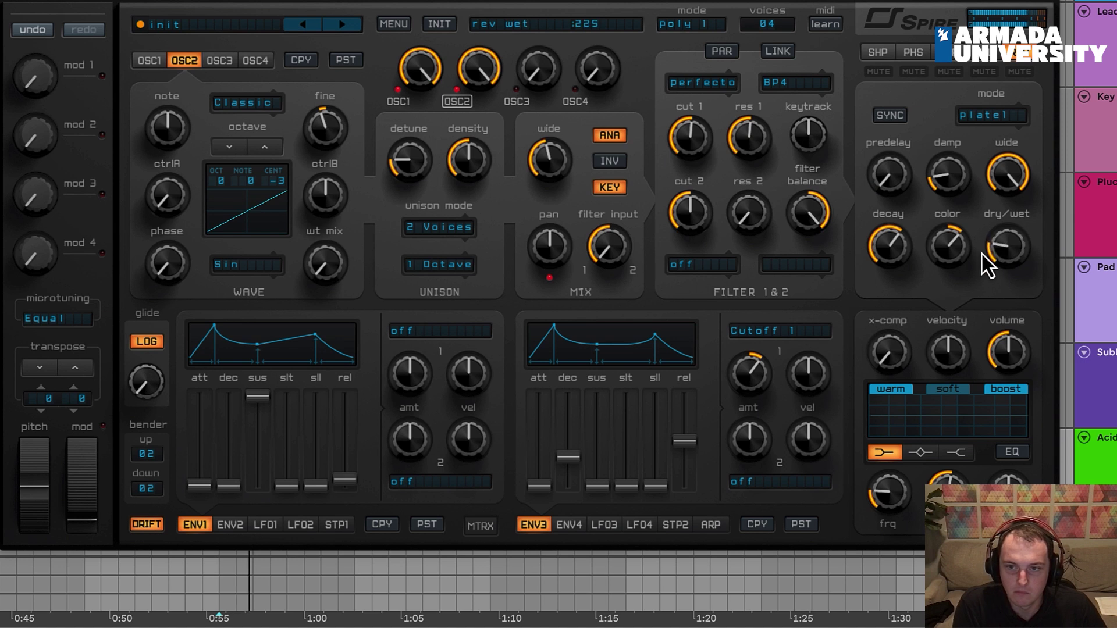
left_click_drag(895, 274, 890, 311)
left_click_drag(954, 260, 954, 211)
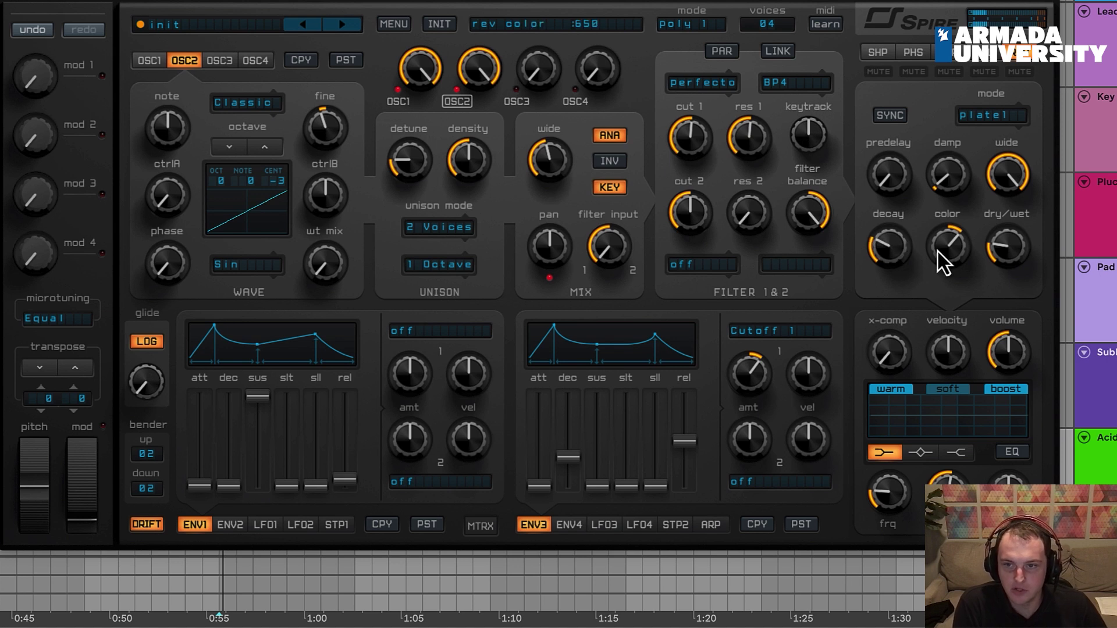
left_click_drag(939, 249, 942, 263)
left_click_drag(907, 176, 902, 169)
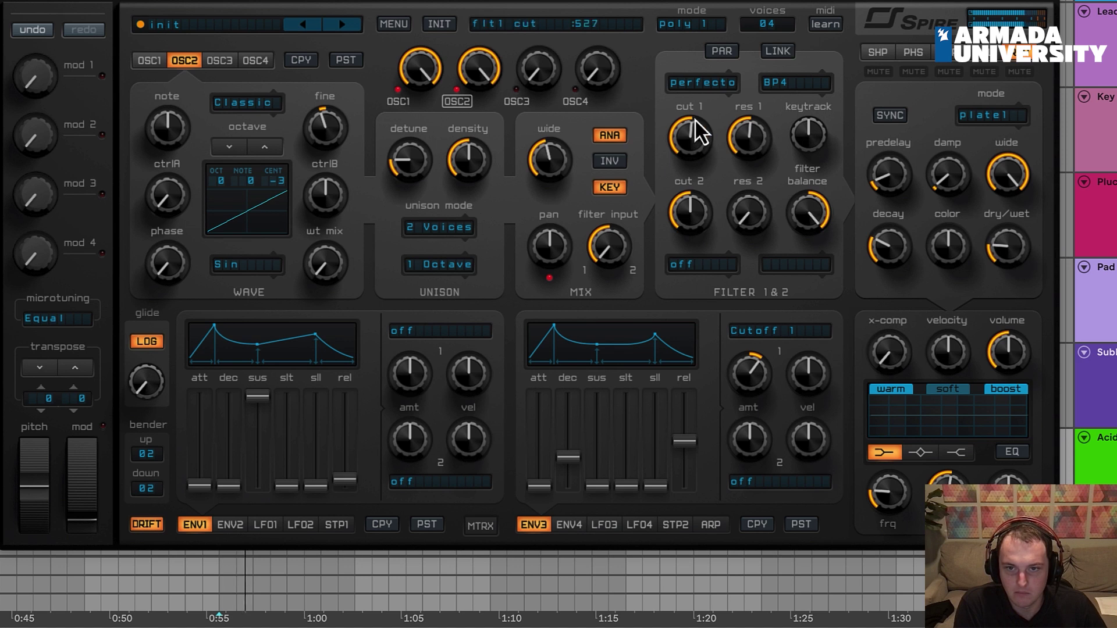
Step: Lower filter 1 cutoff to 369
left_click_drag(694, 120, 692, 134)
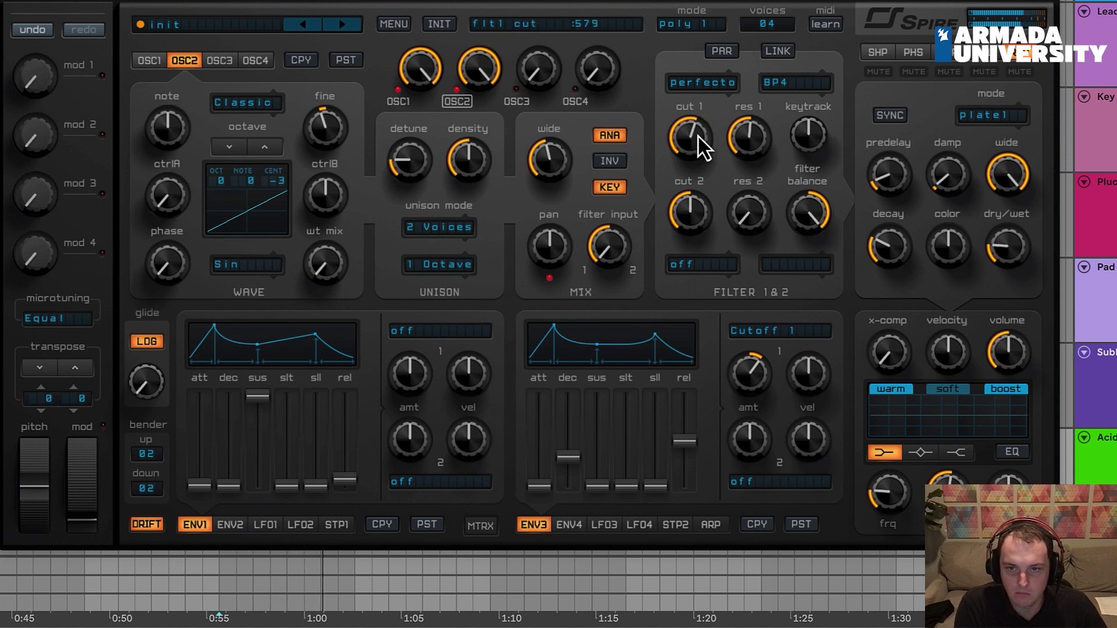
mouse_move(697, 147)
left_mouse_down()
mouse_move(698, 186)
mouse_move(706, 144)
left_mouse_up()
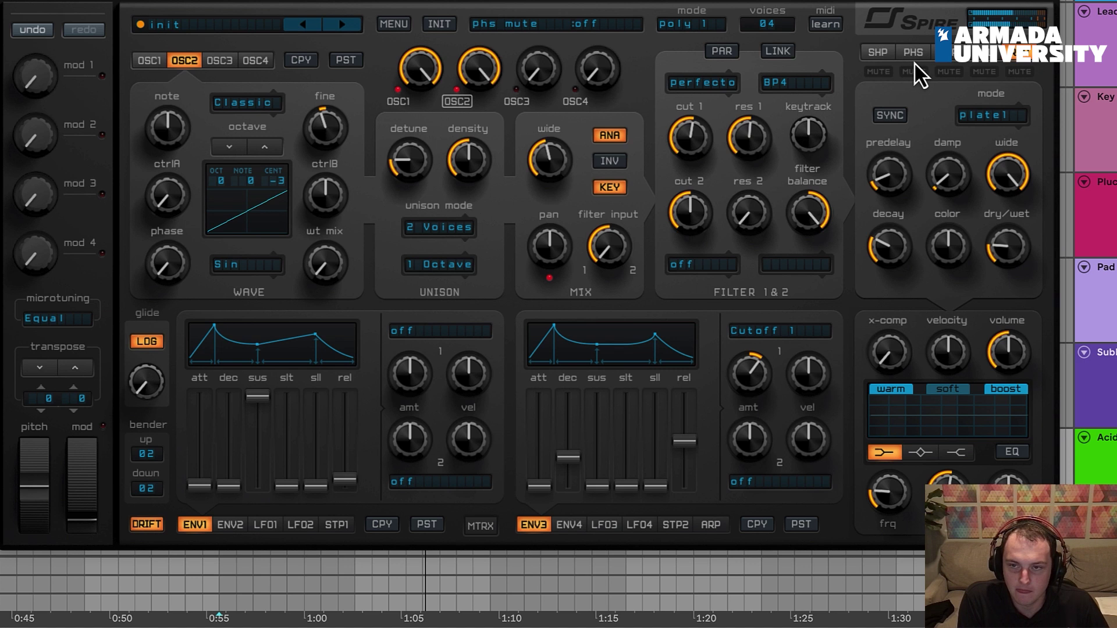
mouse_move(698, 154)
left_mouse_down()
mouse_move(692, 162)
mouse_move(690, 148)
left_mouse_up()
Step: Turn shaper drive down to 879 with less low cut, switch HQ off, and drop filter 1 cutoff to 386
left_click(877, 51)
left_click_drag(888, 145, 895, 285)
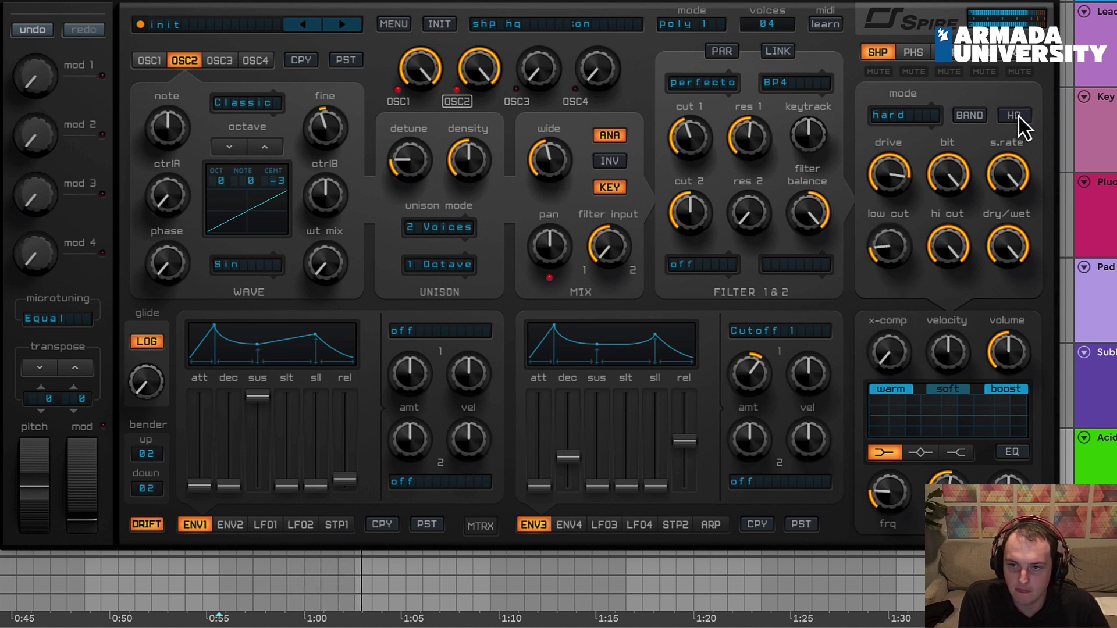
left_click(1008, 114)
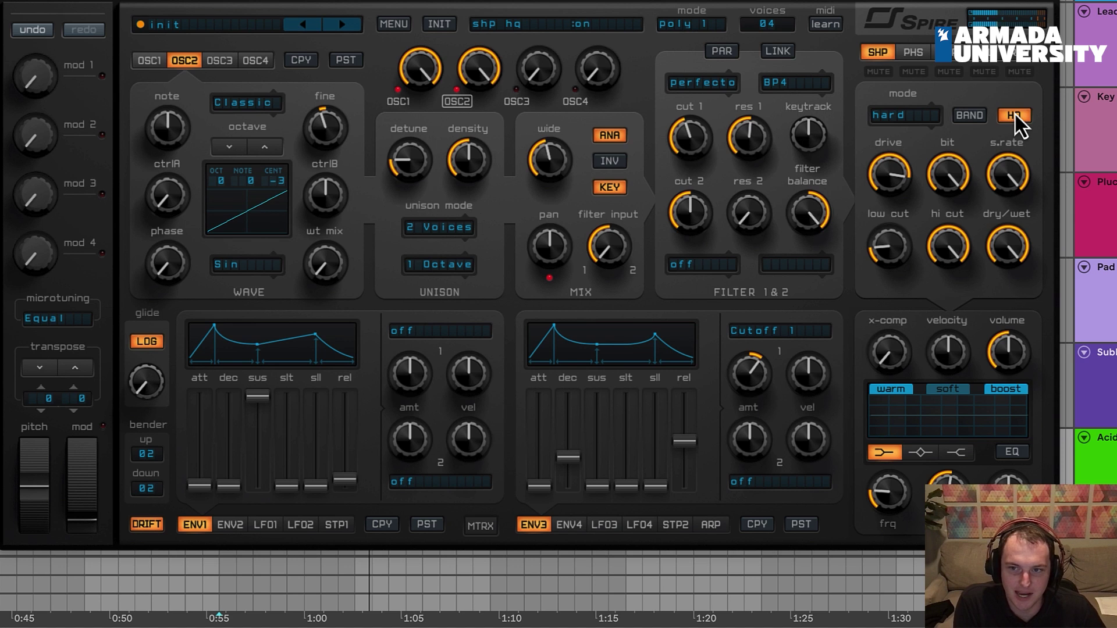
left_click(1019, 116)
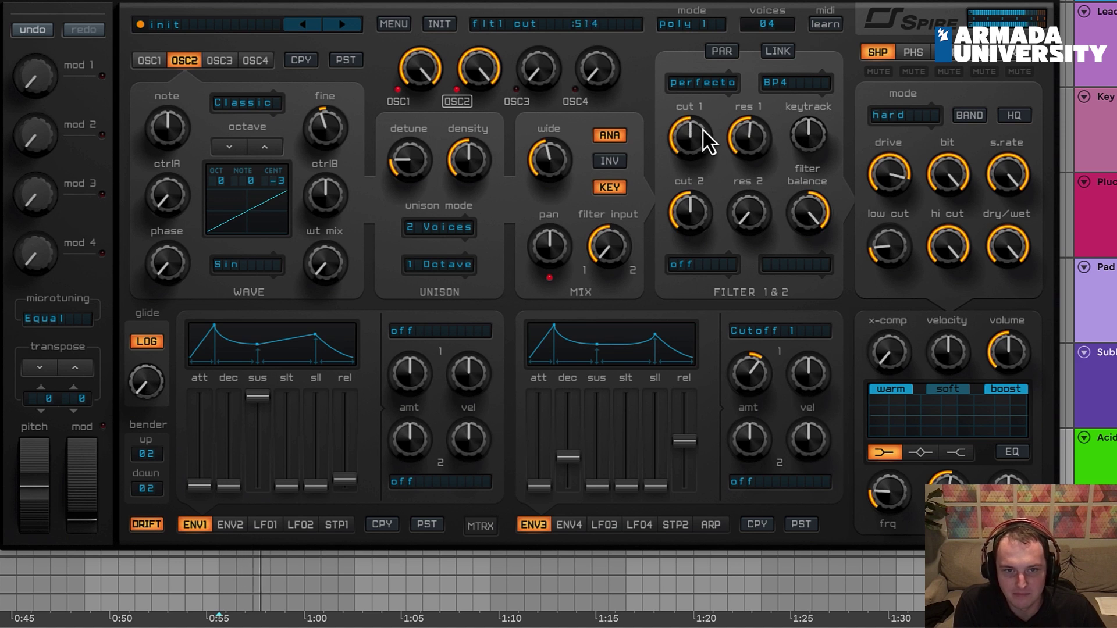
mouse_move(703, 128)
left_mouse_down()
mouse_move(696, 157)
mouse_move(690, 138)
left_mouse_up()
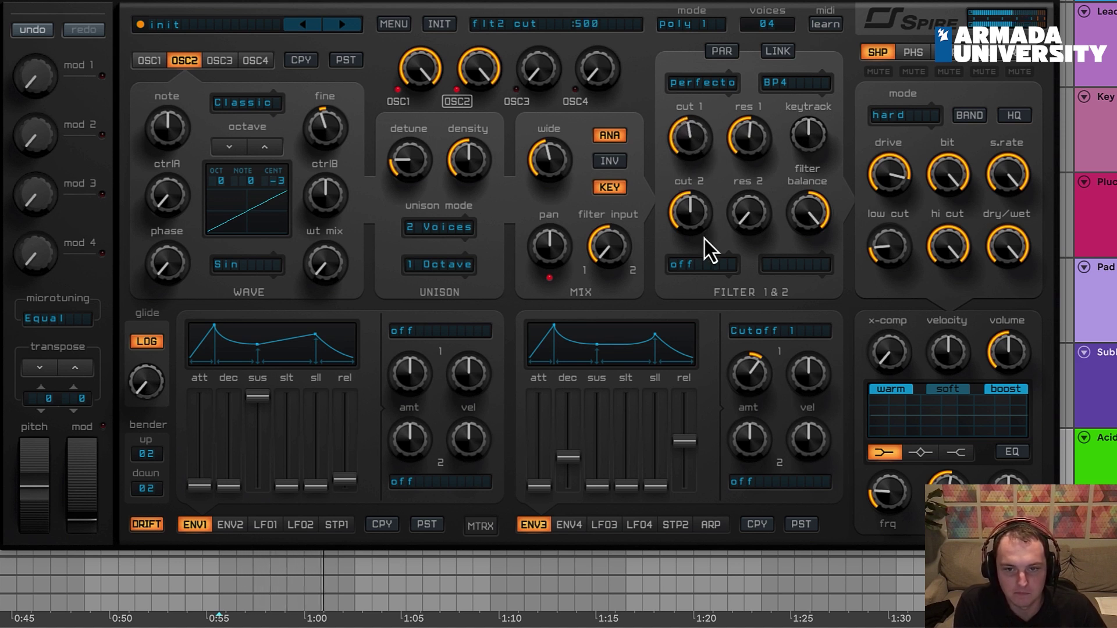
Step: Set filter 2 to Infecto BP2, run both filters in parallel, and set filter balance to 484
left_click(704, 270)
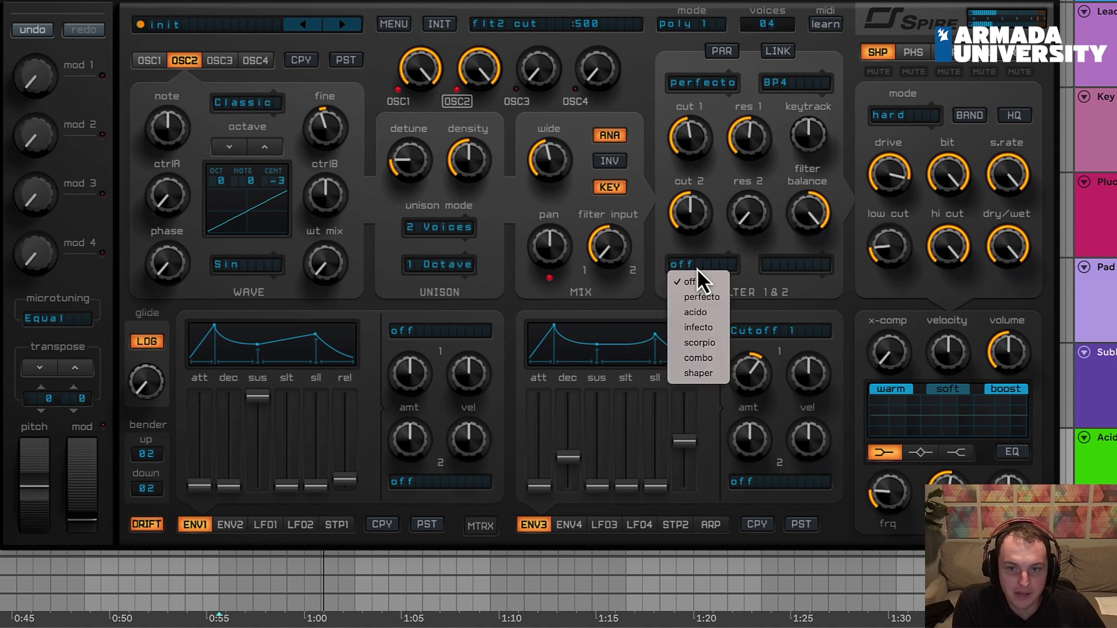
left_click(715, 313)
left_click(797, 268)
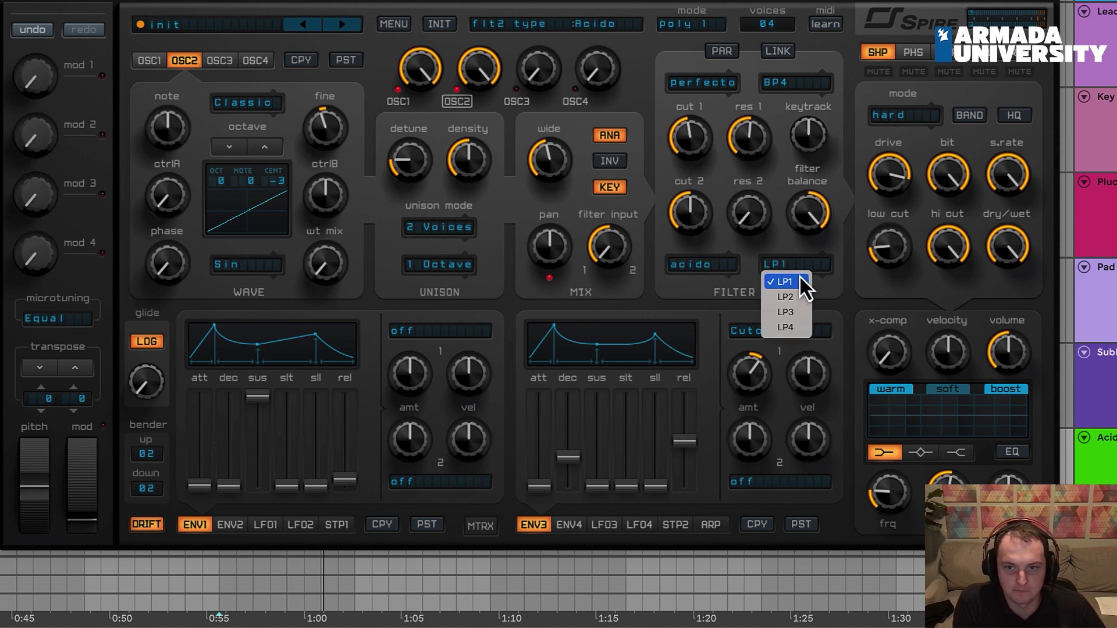
left_click(705, 274)
left_click(697, 271)
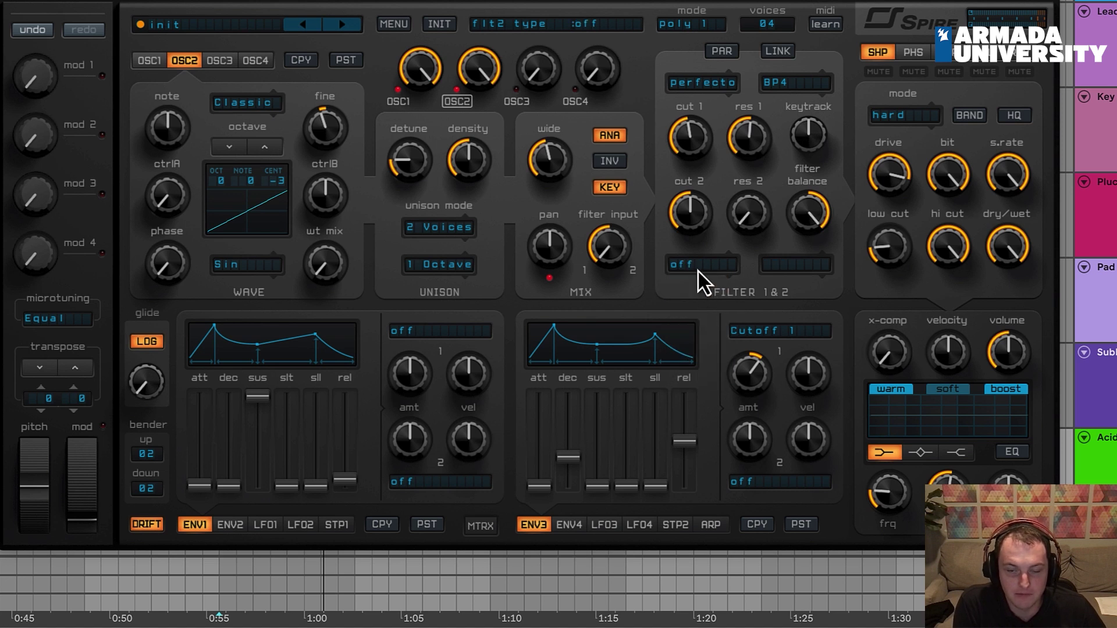
left_click(691, 282)
left_click(697, 270)
left_click(701, 328)
left_click(779, 265)
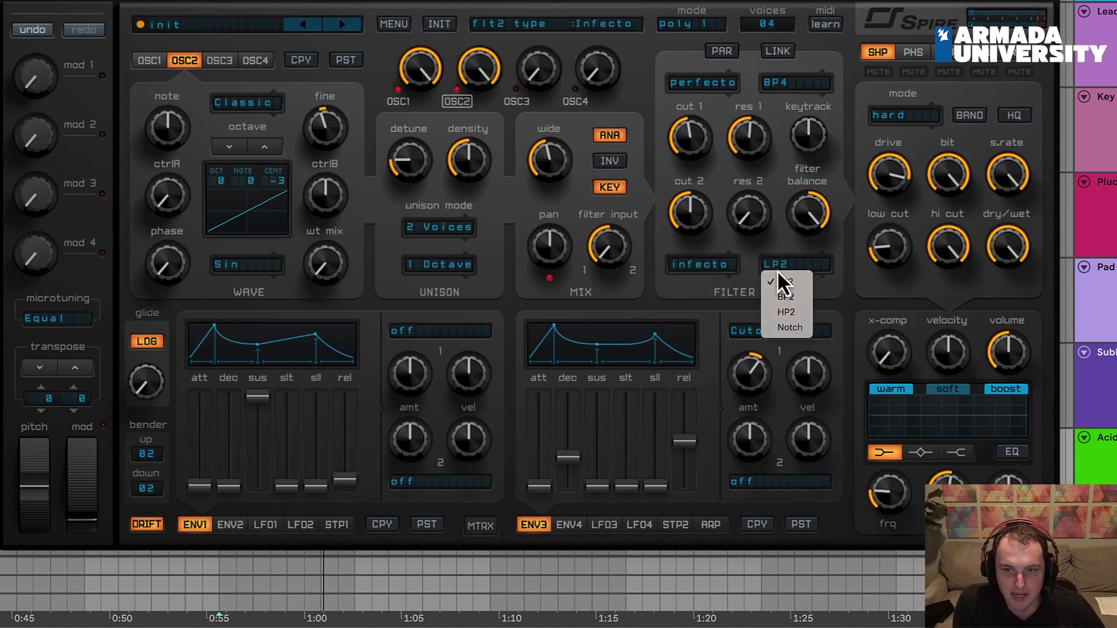
left_click(780, 300)
left_click_drag(802, 227, 701, 12)
left_click(721, 50)
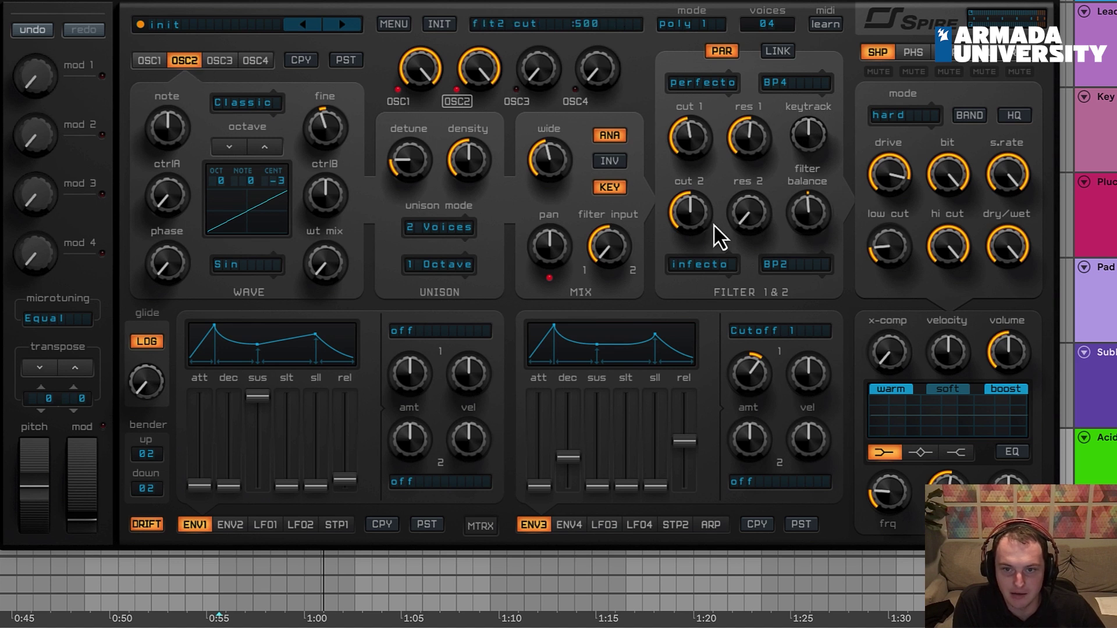
Step: Lower filter 2 cutoff to about 357 and send OSC1 equally into both filters
left_click_drag(699, 227, 698, 250)
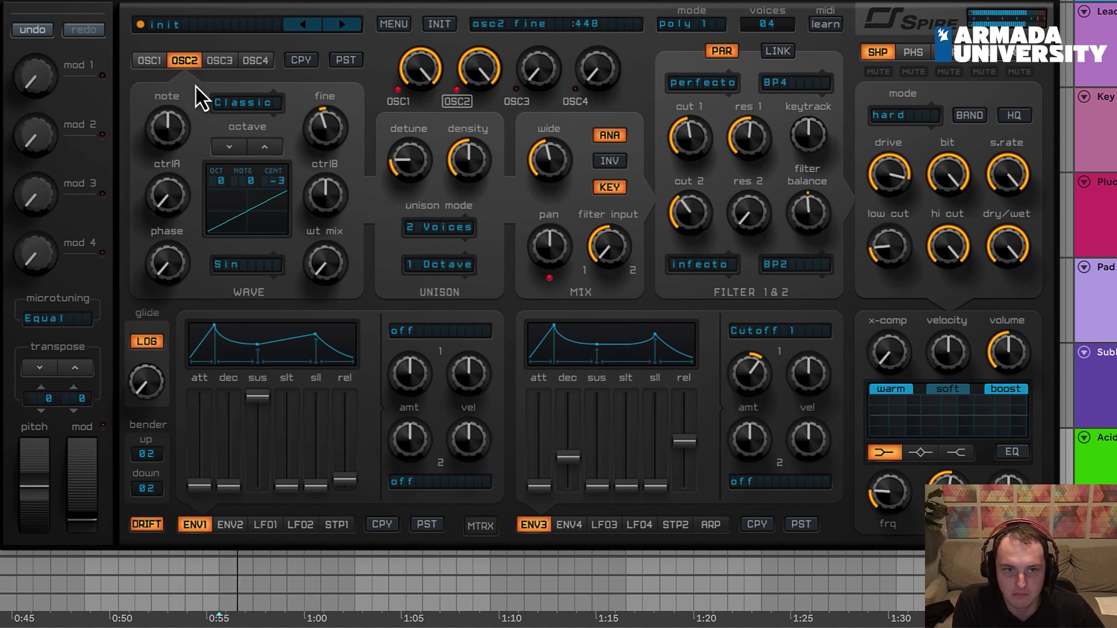
left_click(142, 61)
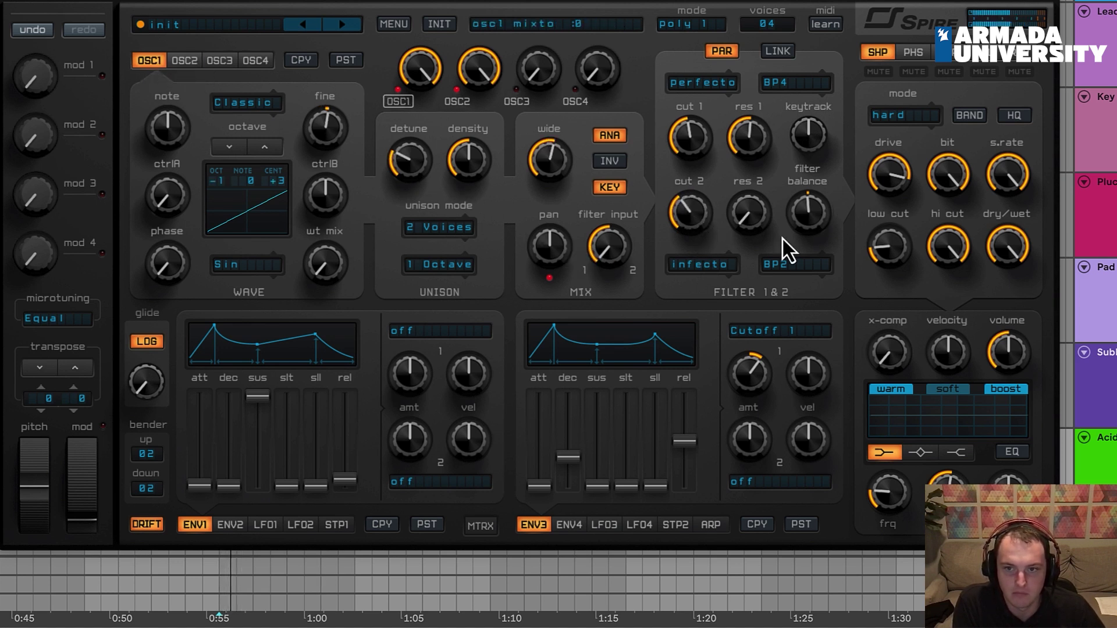
left_click_drag(811, 242, 717, 339)
left_click_drag(608, 271, 633, 320)
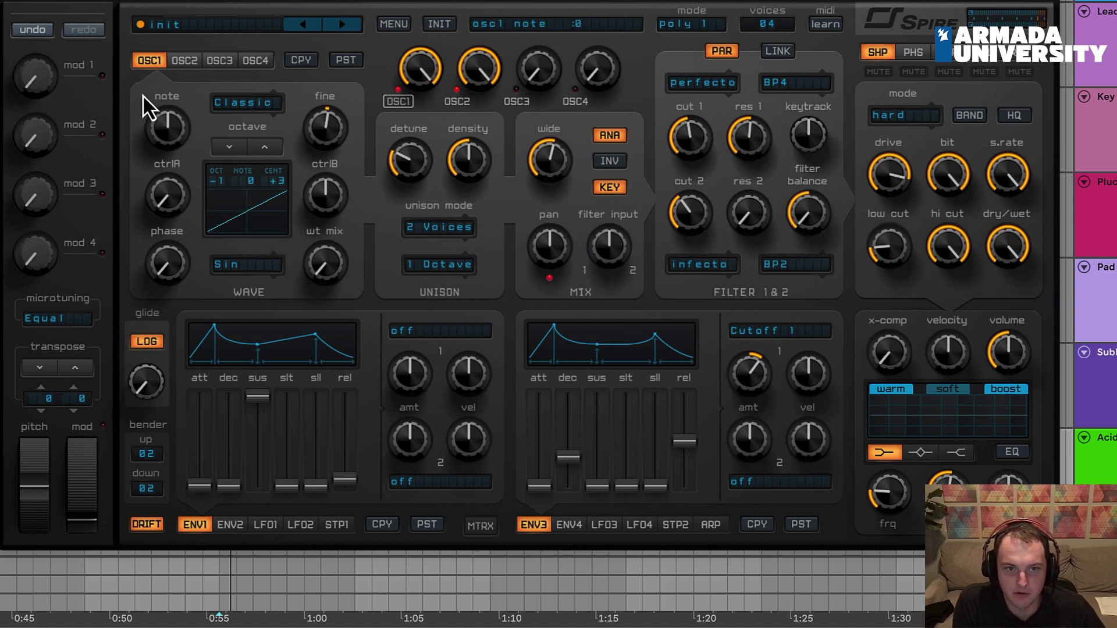
Step: Raise filter 2 resonance to 738 and cutoff to 602, with the filter balance back at centre
left_click(180, 61)
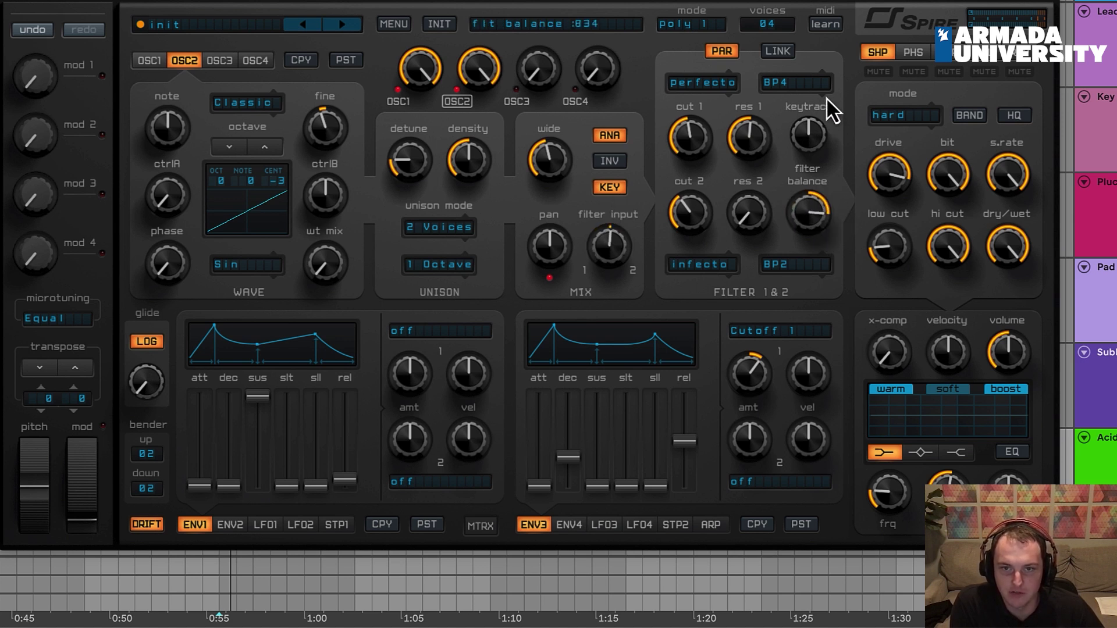
left_click_drag(808, 213, 804, 79)
left_click_drag(692, 224, 748, 165)
left_click_drag(806, 220, 798, 279)
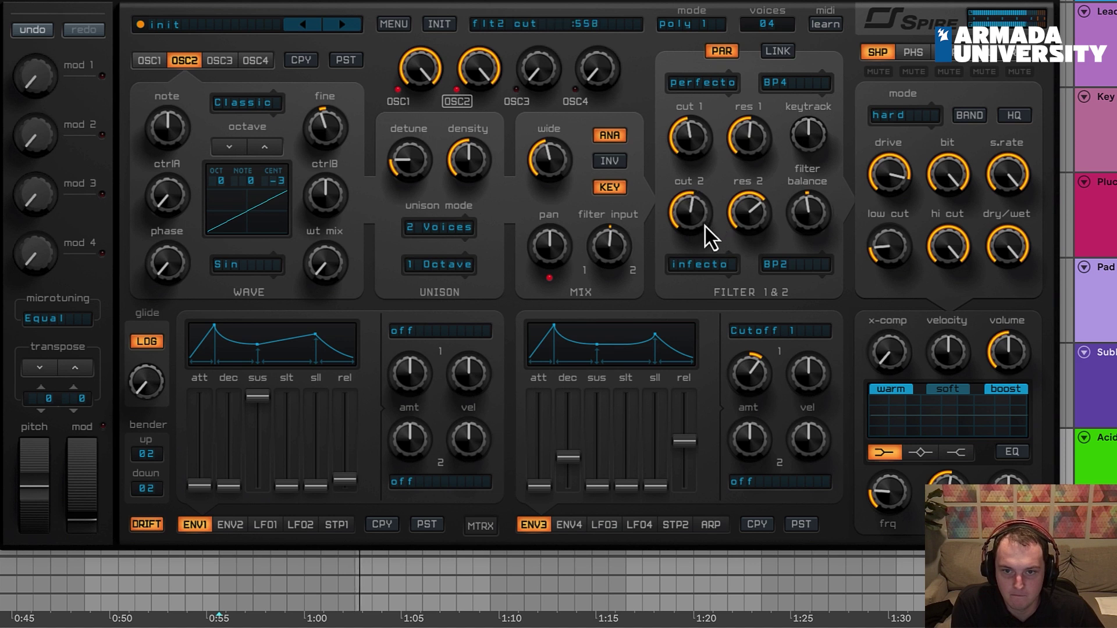
left_click_drag(711, 238, 676, 219)
Step: Tune filter 1 cutoff against the filter balance, sweeping the balance up and back to centre
left_click_drag(679, 150, 675, 150)
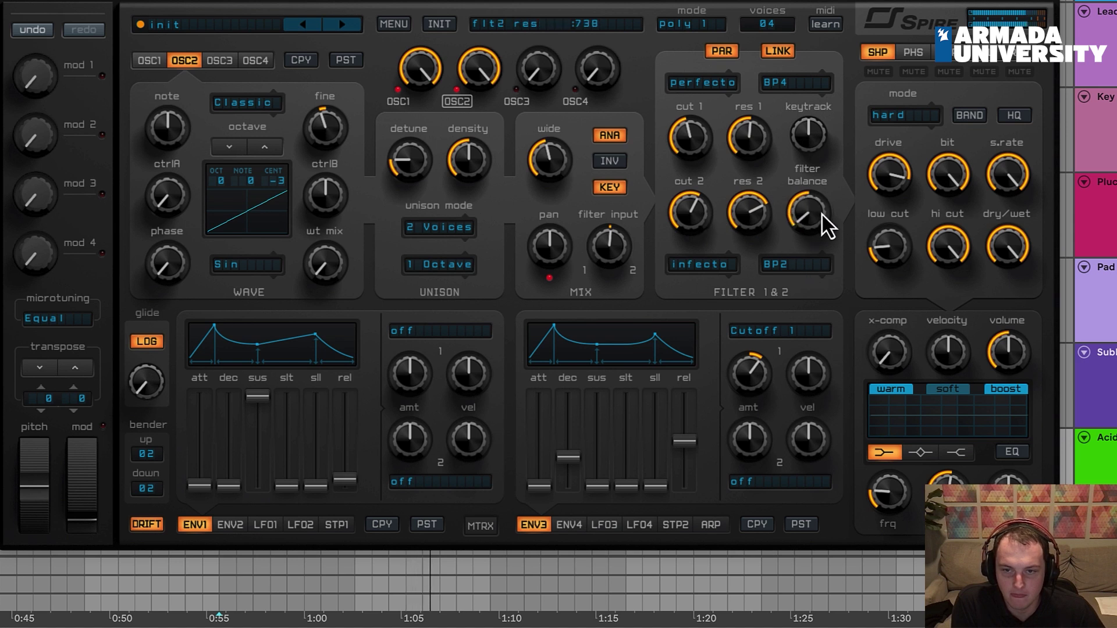
left_click_drag(829, 225, 826, 64)
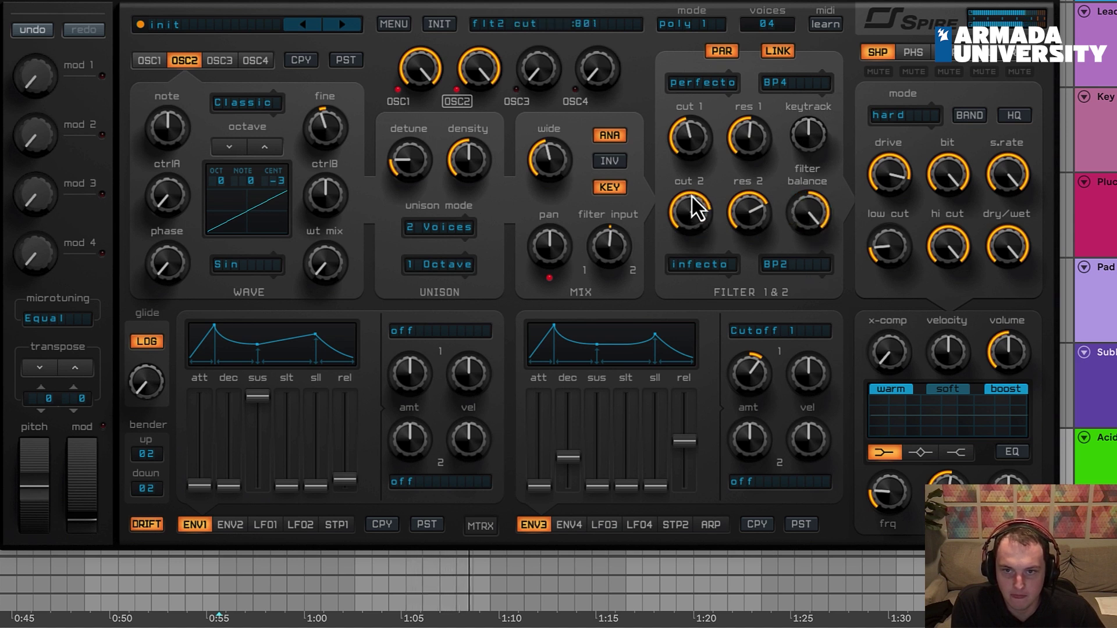
left_click_drag(676, 148, 691, 179)
left_click_drag(797, 216, 788, 274)
mouse_move(705, 162)
left_mouse_down()
mouse_move(706, 148)
mouse_move(701, 180)
left_mouse_up()
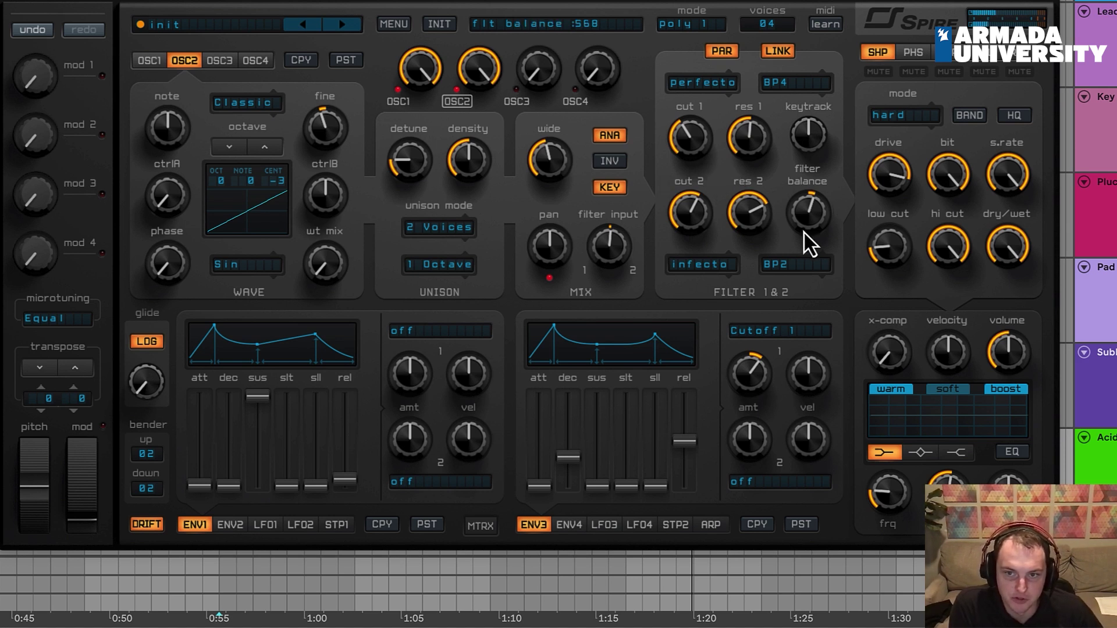
left_click_drag(813, 243, 812, 276)
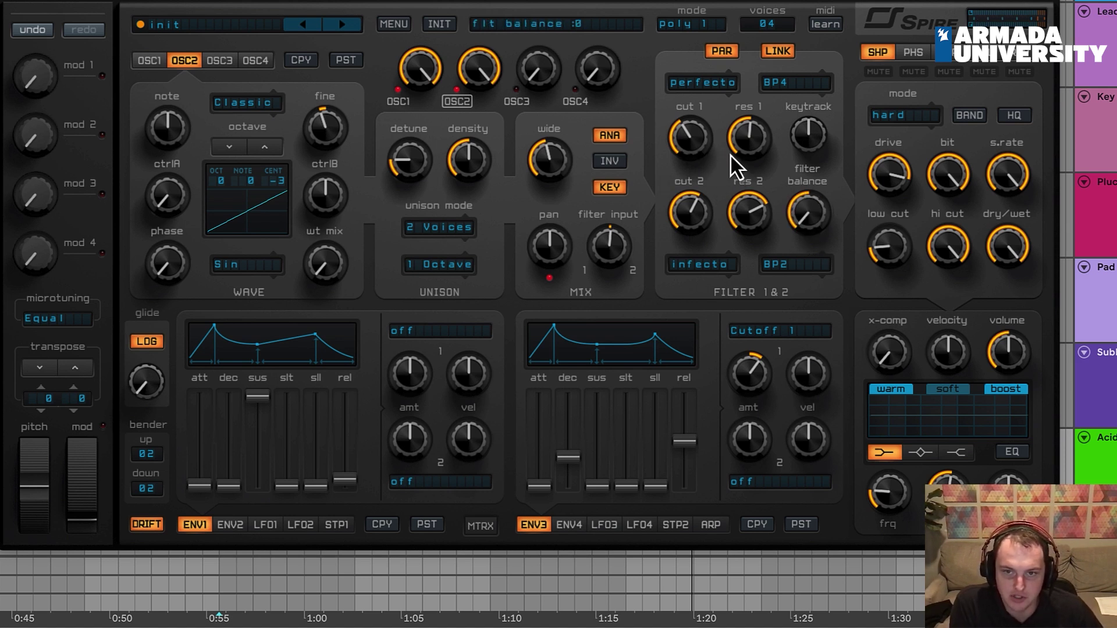
left_click_drag(704, 145, 706, 128)
left_click_drag(814, 161, 818, 145)
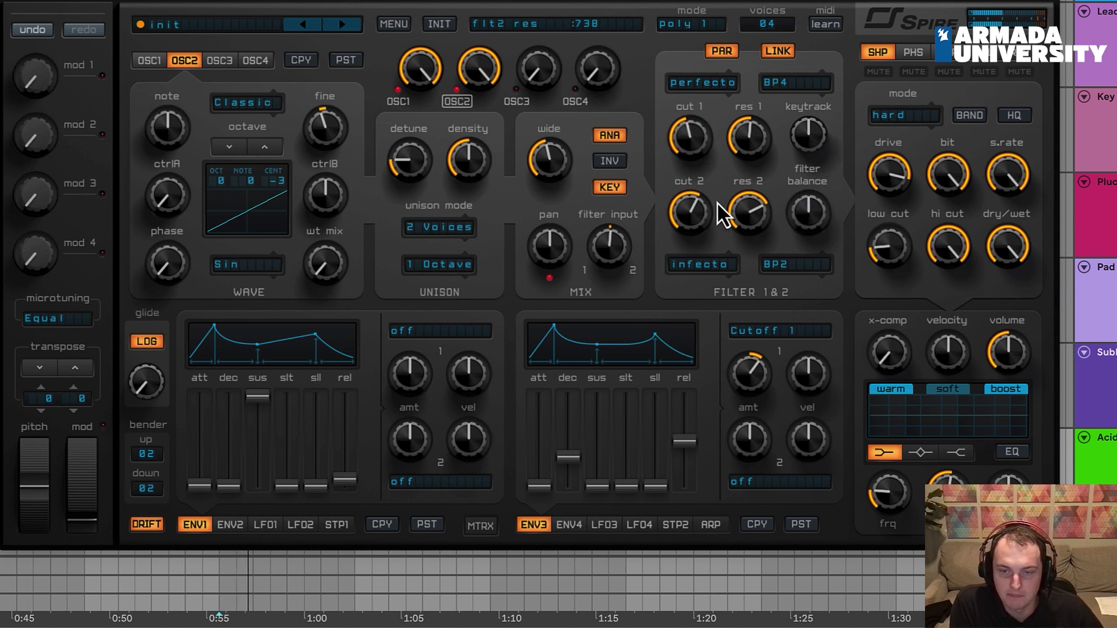
Step: Reset the filter balance to centre and settle filter 2 cutoff at 616 with filter 1 retuned
left_click_drag(697, 199, 697, 220)
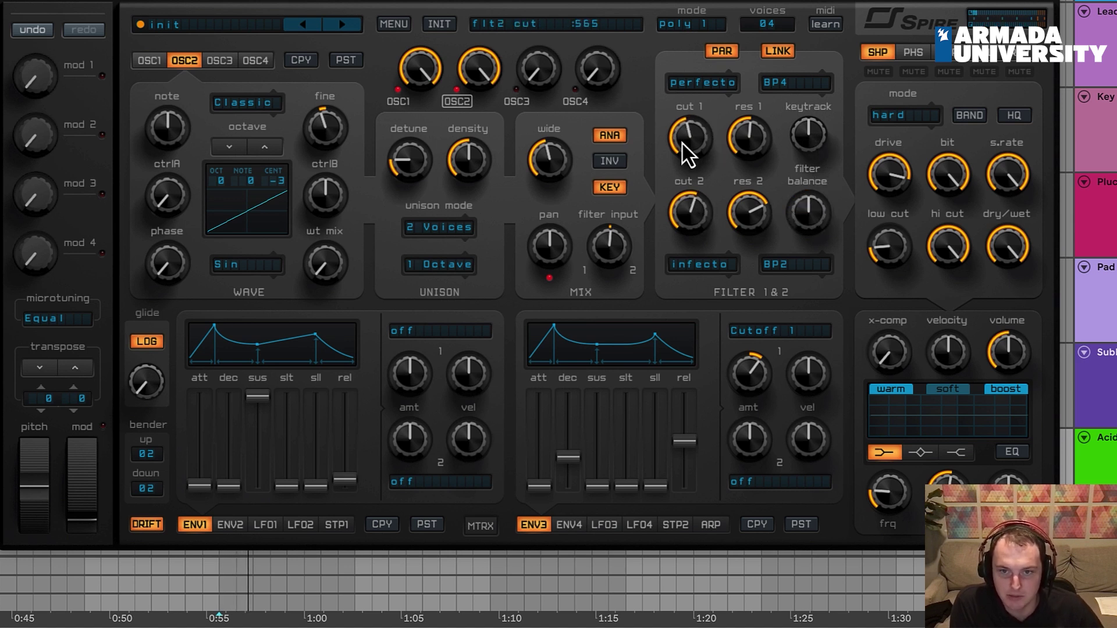
left_click_drag(690, 150, 685, 168)
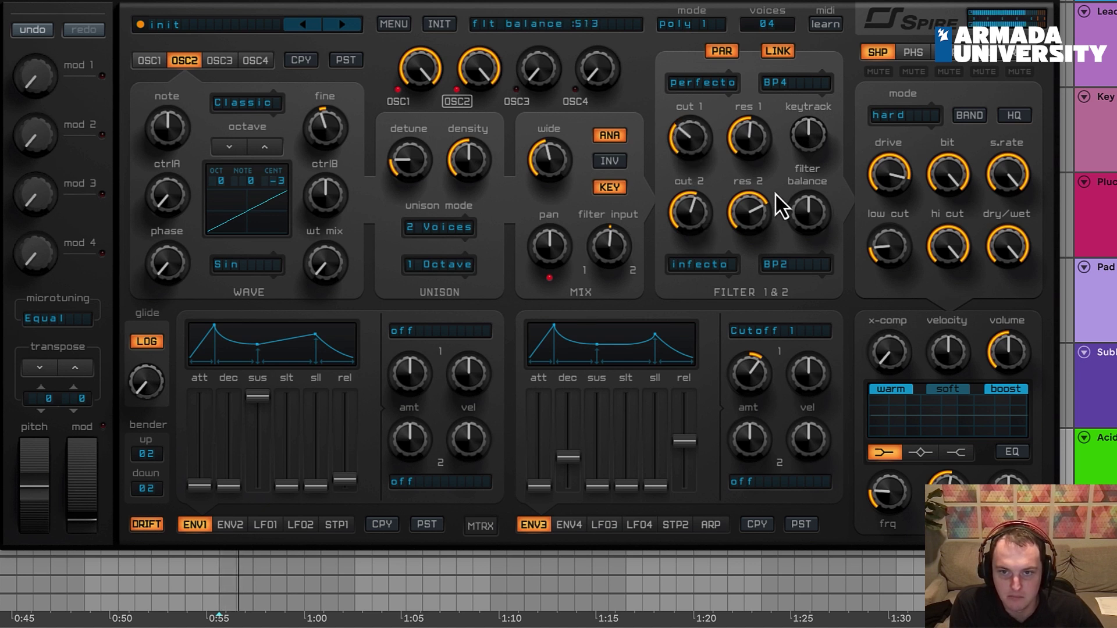
left_click_drag(791, 209, 812, 230)
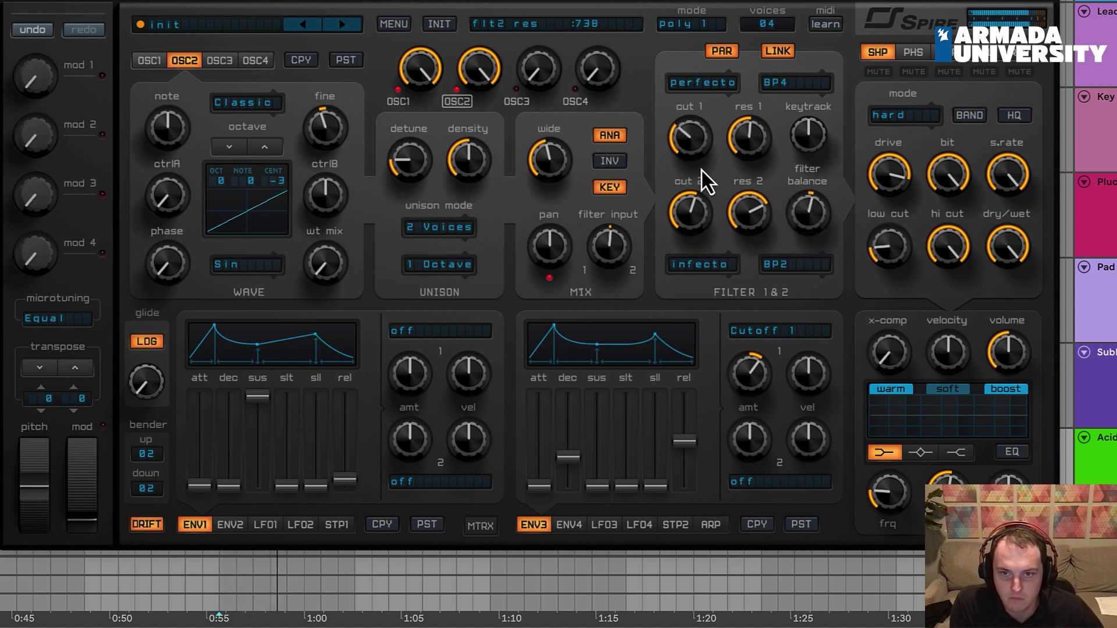
left_click_drag(702, 174, 710, 118)
left_click_drag(807, 209, 809, 318)
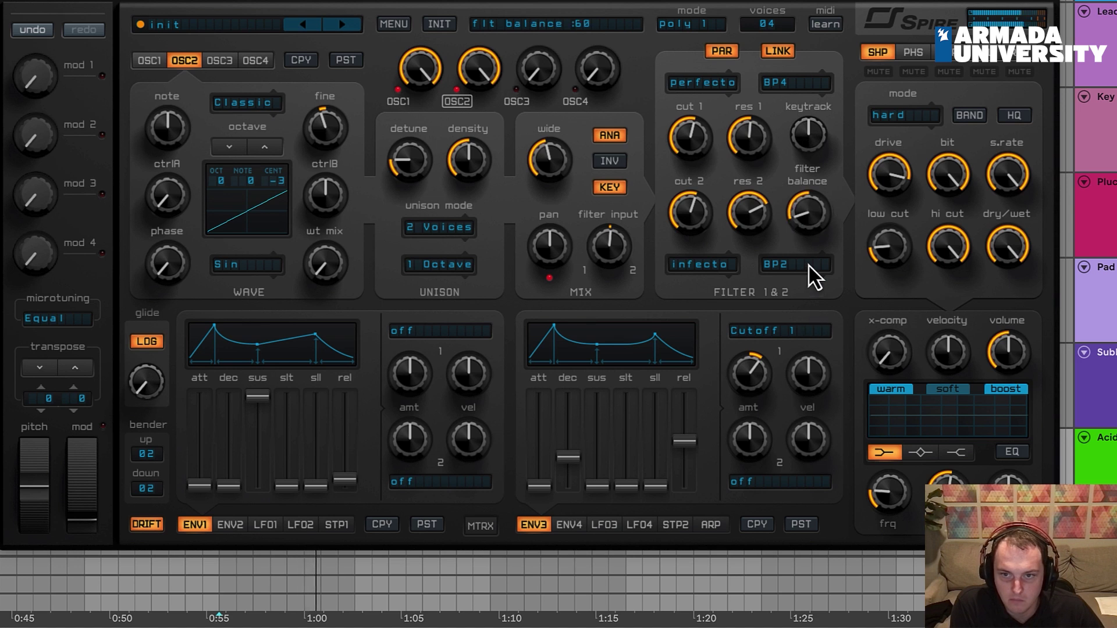
double_click(804, 221)
left_click_drag(705, 225, 753, 198)
mouse_move(685, 132)
left_mouse_down()
mouse_move(657, 153)
mouse_move(665, 179)
mouse_move(672, 113)
mouse_move(669, 131)
left_mouse_up()
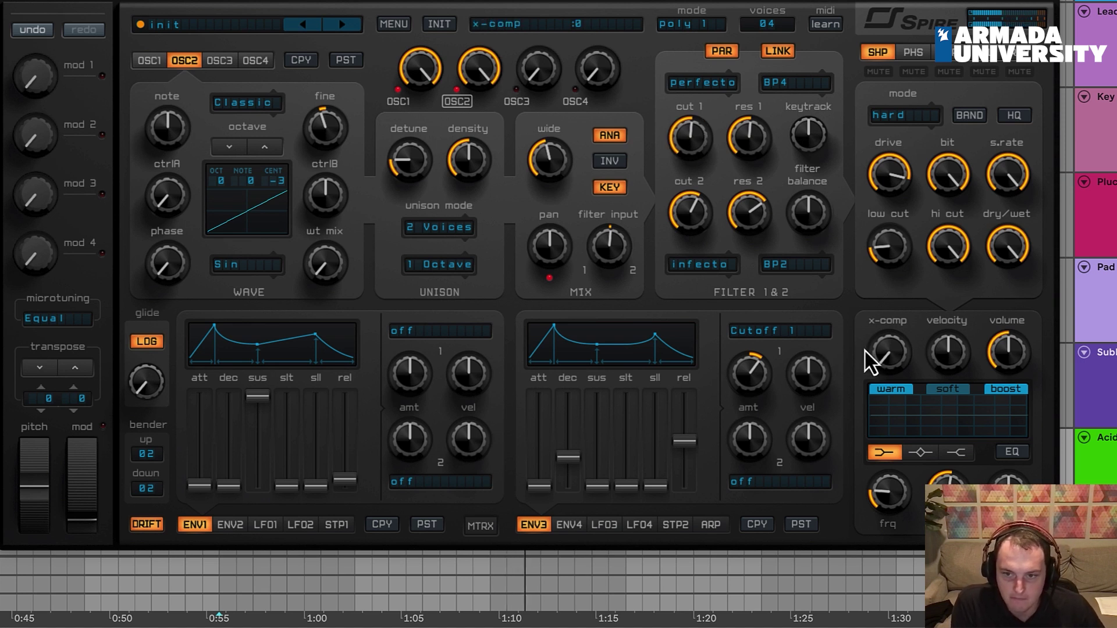
Step: Add a little X-comp, turn on Spire's output EQ, and adjust its low band
left_click_drag(893, 367, 875, 349)
mouse_move(697, 150)
left_mouse_down()
mouse_move(693, 166)
mouse_move(689, 147)
left_mouse_up()
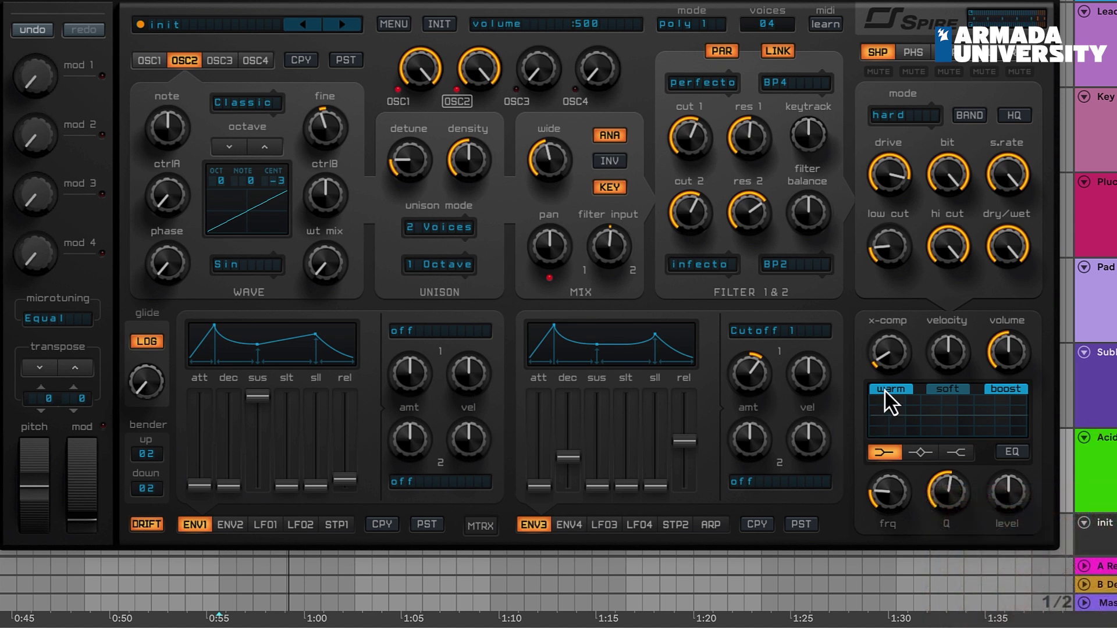
left_click(1012, 452)
left_click_drag(1020, 497, 997, 518)
left_click_drag(906, 514, 902, 541)
left_click_drag(1017, 497, 1015, 465)
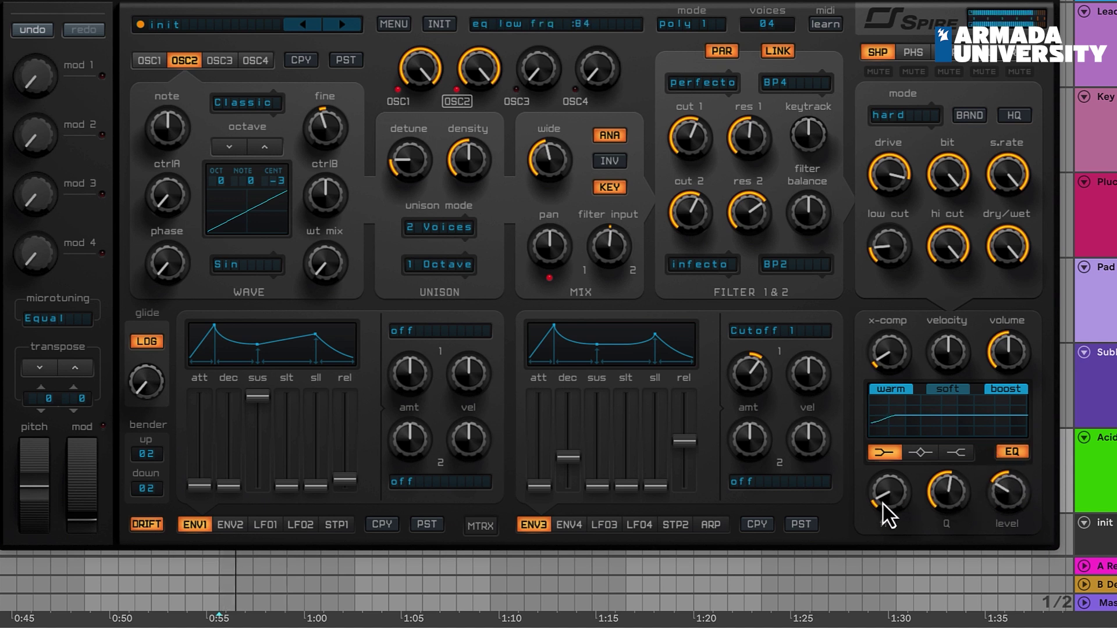
left_click_drag(889, 511, 935, 497)
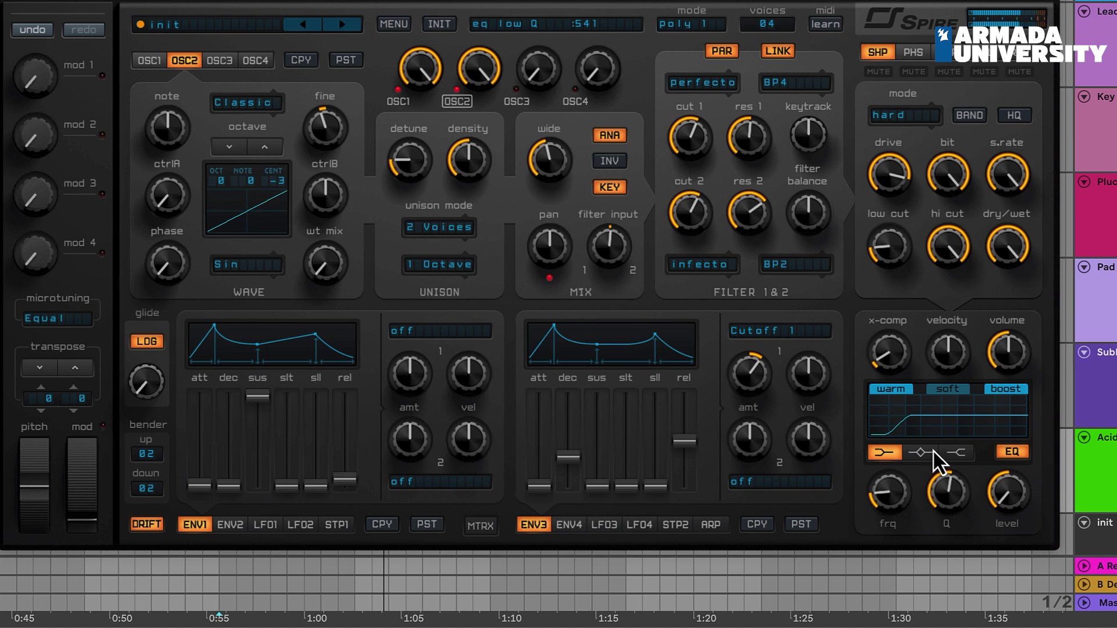
Step: Boost the EQ high shelf slightly and lower filter 1 cutoff to about 436
left_click(956, 452)
left_click_drag(1009, 493, 944, 495)
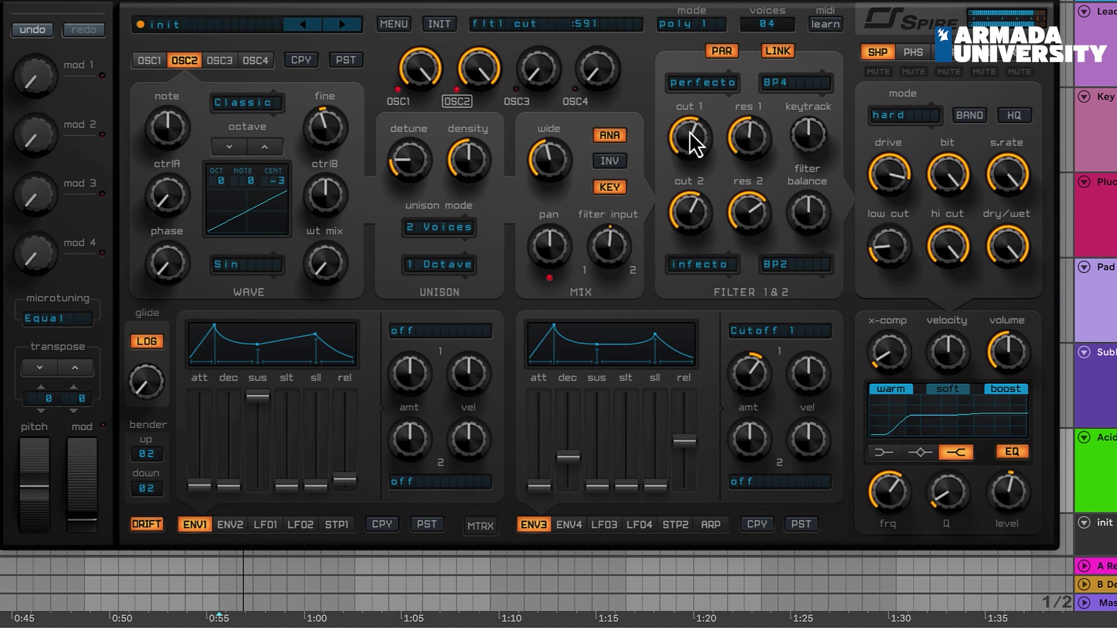
left_click_drag(687, 133, 675, 148)
Step: Narrow the EQ mid band, lower its level to 528, and drop filter 1 cutoff to 221
left_click(920, 453)
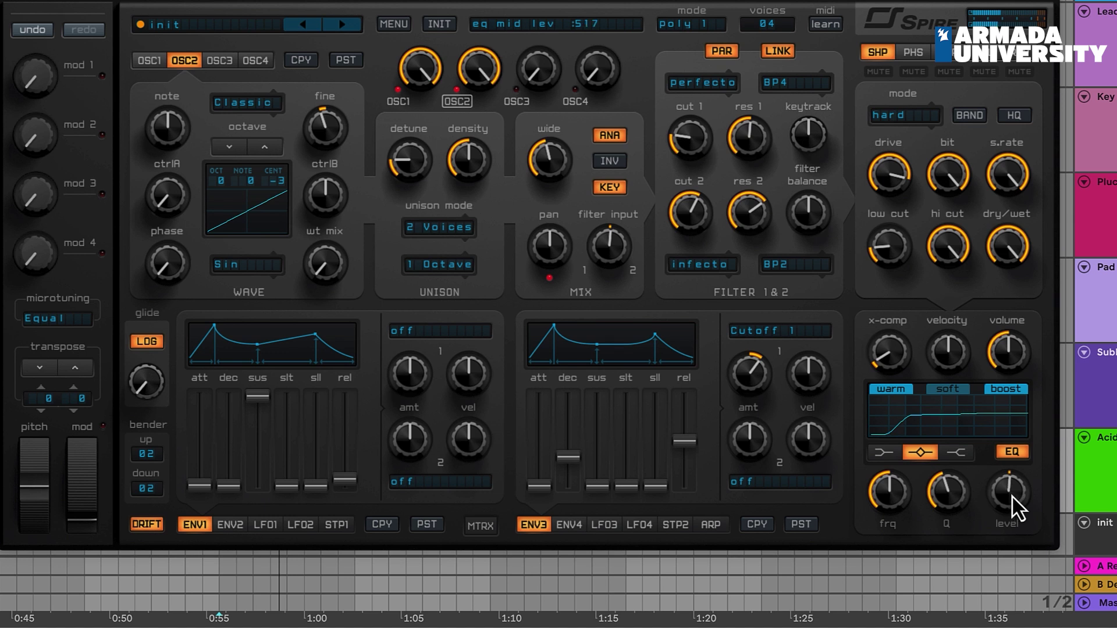
left_click_drag(960, 519, 942, 501)
left_click_drag(1023, 485, 1022, 487)
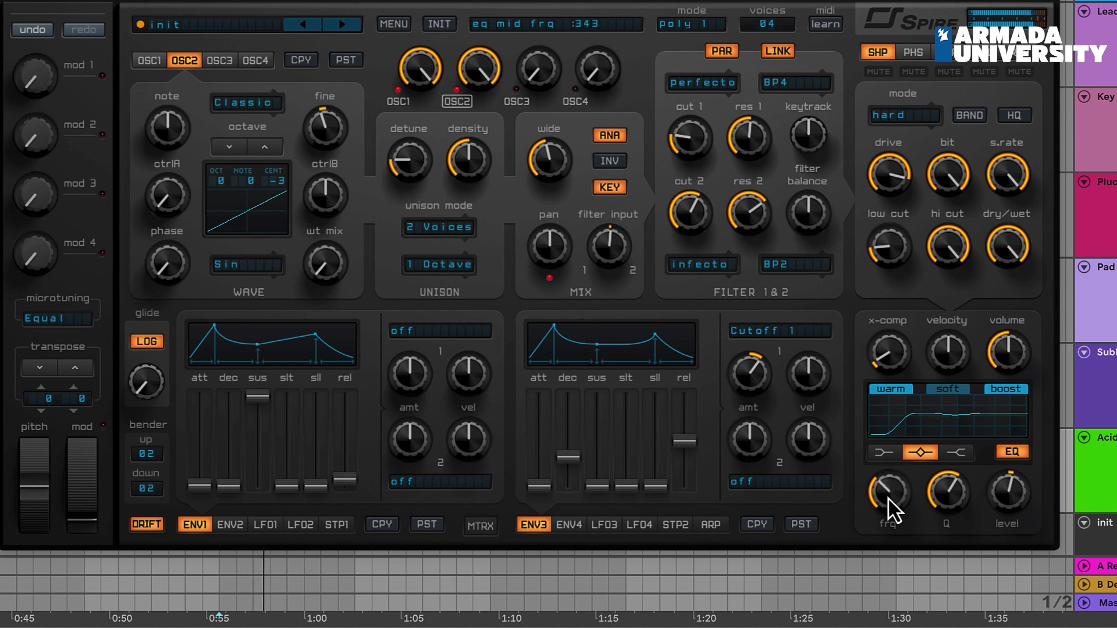
left_click_drag(1011, 495, 1004, 499)
left_click_drag(685, 153, 682, 93)
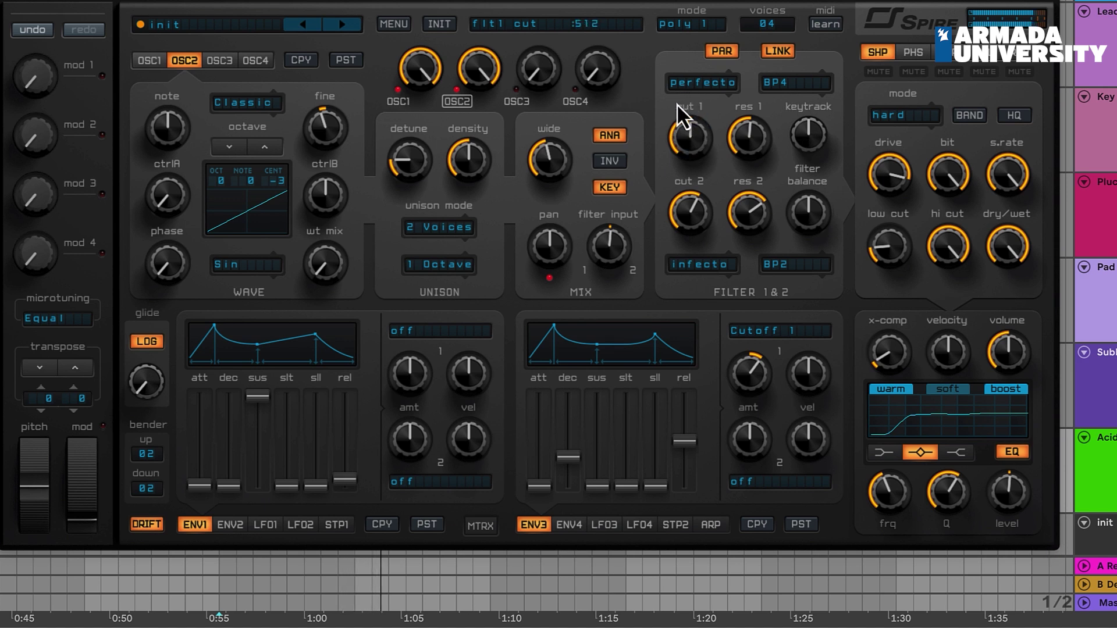
left_click_drag(673, 129, 687, 148)
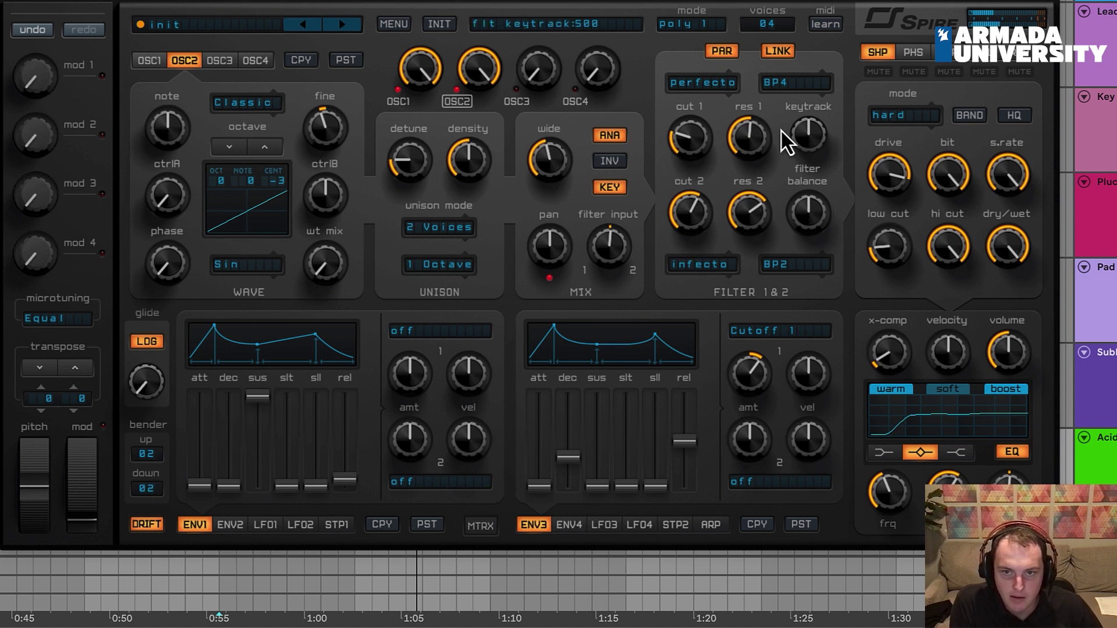
Step: Assign filter 1 cutoff as LFO1's modulation target
left_click_drag(704, 149, 706, 142)
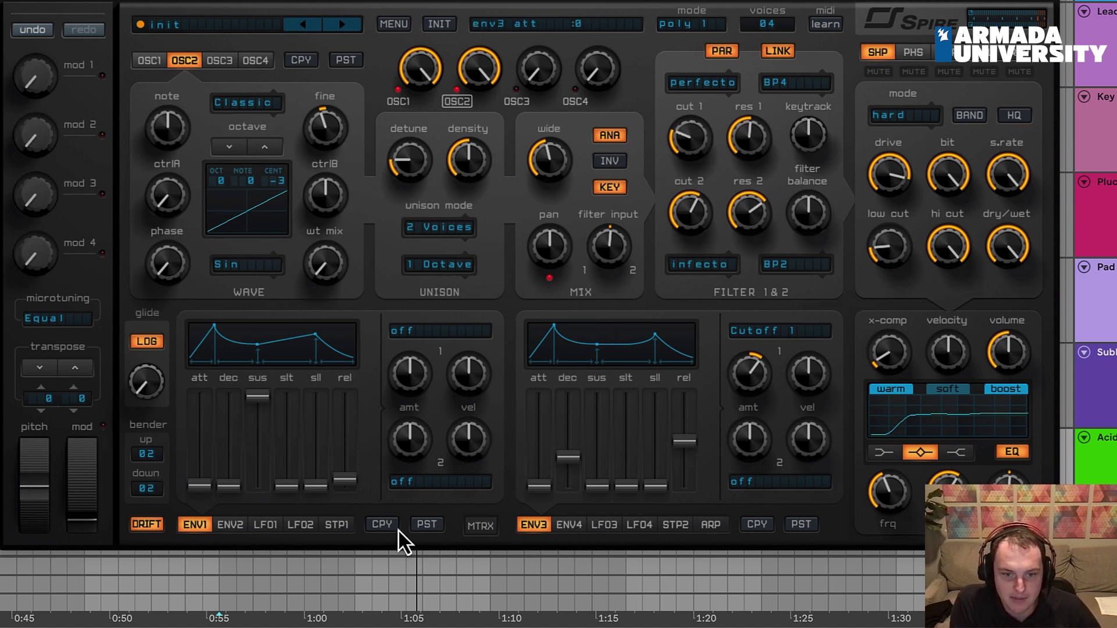
left_click(265, 526)
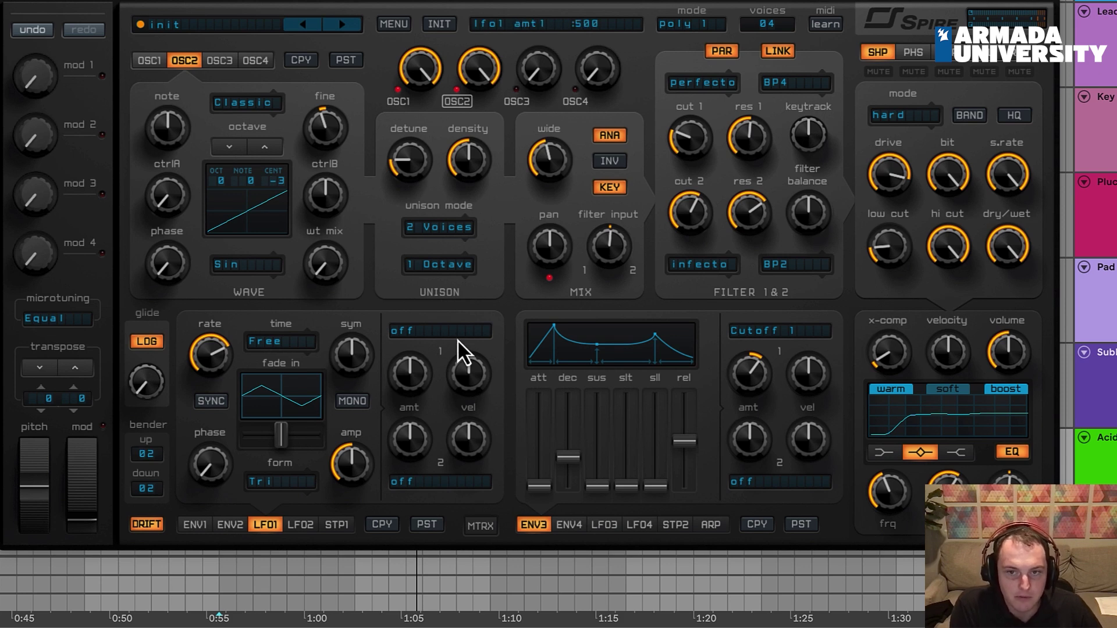
left_click_drag(690, 138, 408, 348)
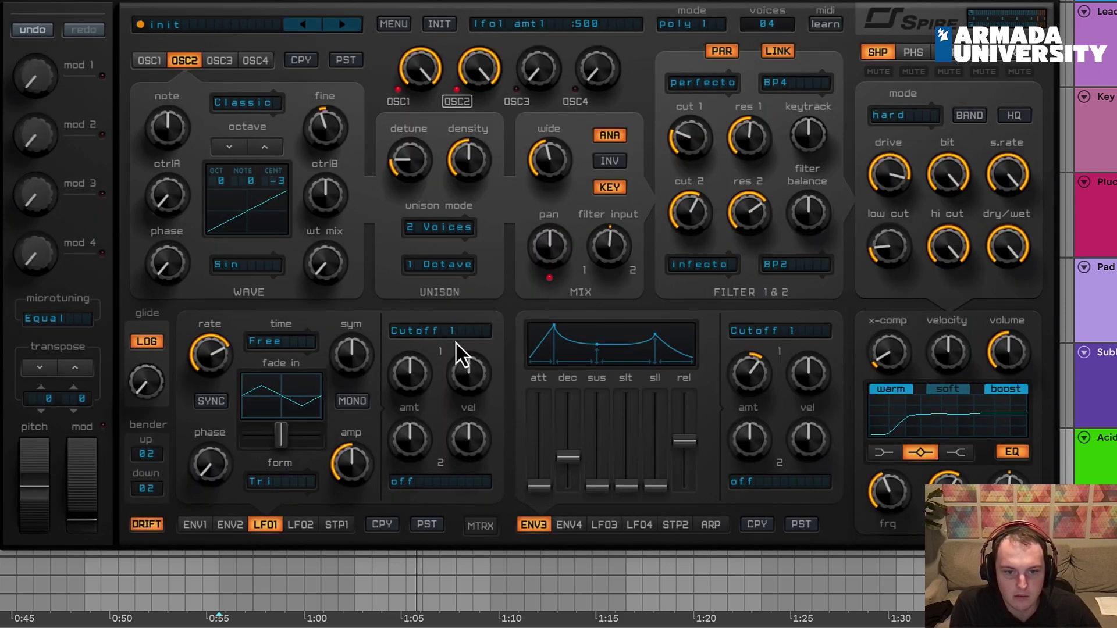
left_click(353, 402)
left_click(353, 402)
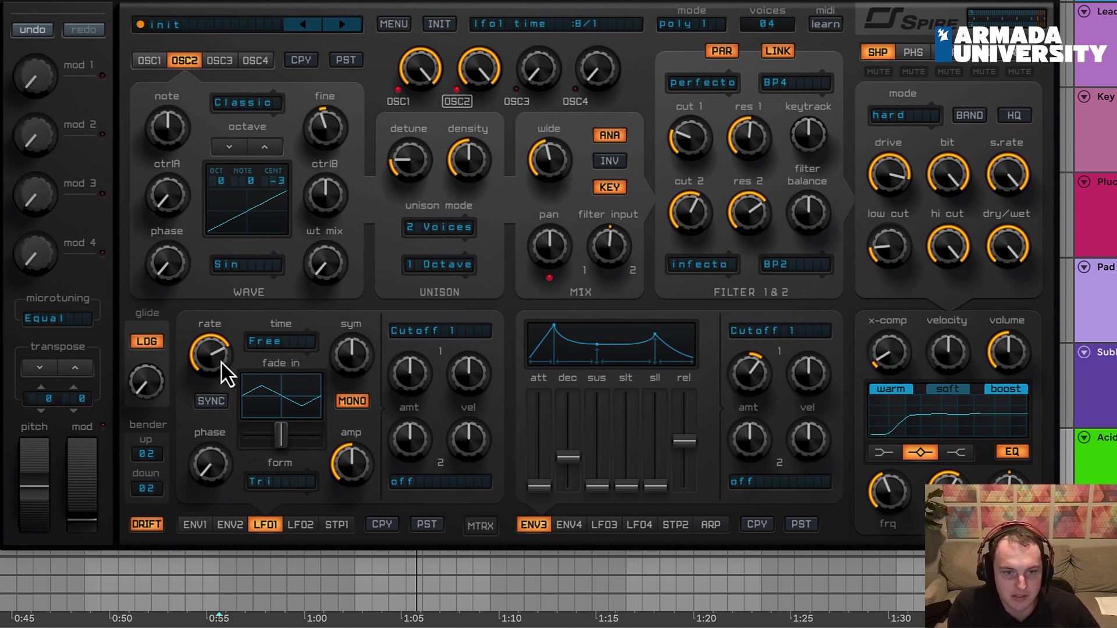
Step: Make LFO1 a sine wave synced to 2/1 in mono, with more modulation amount
left_click(279, 481)
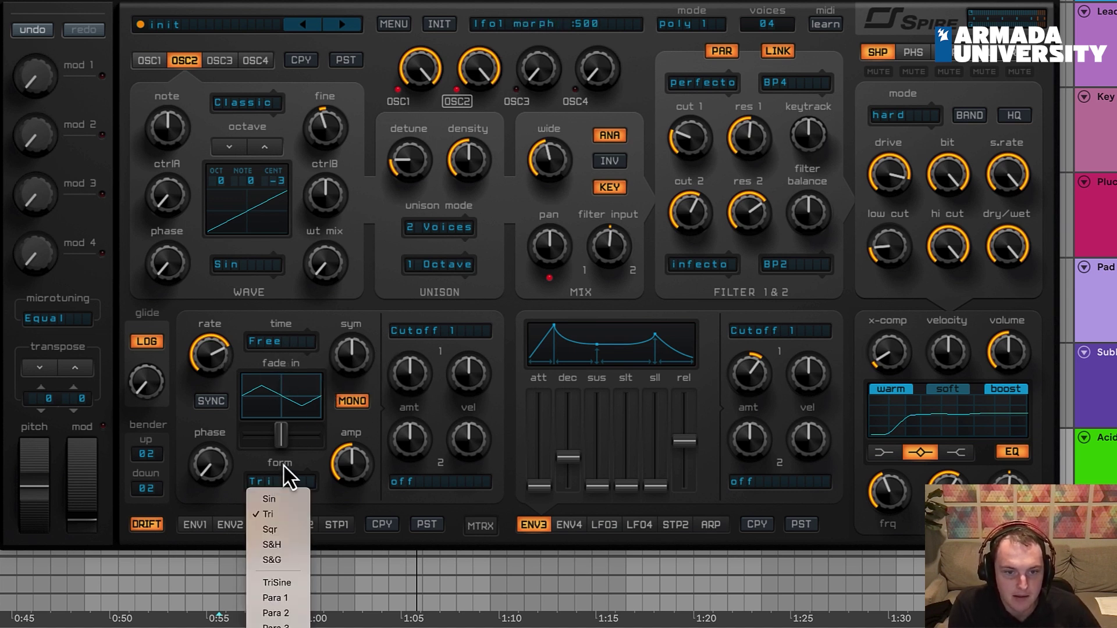
left_click(289, 499)
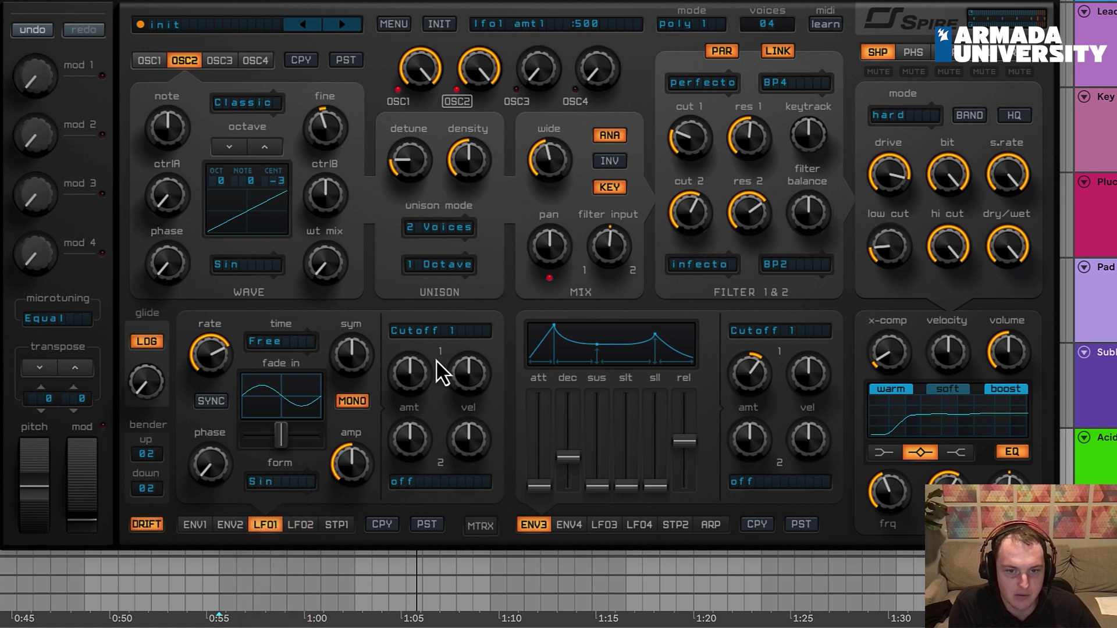
left_click(257, 348)
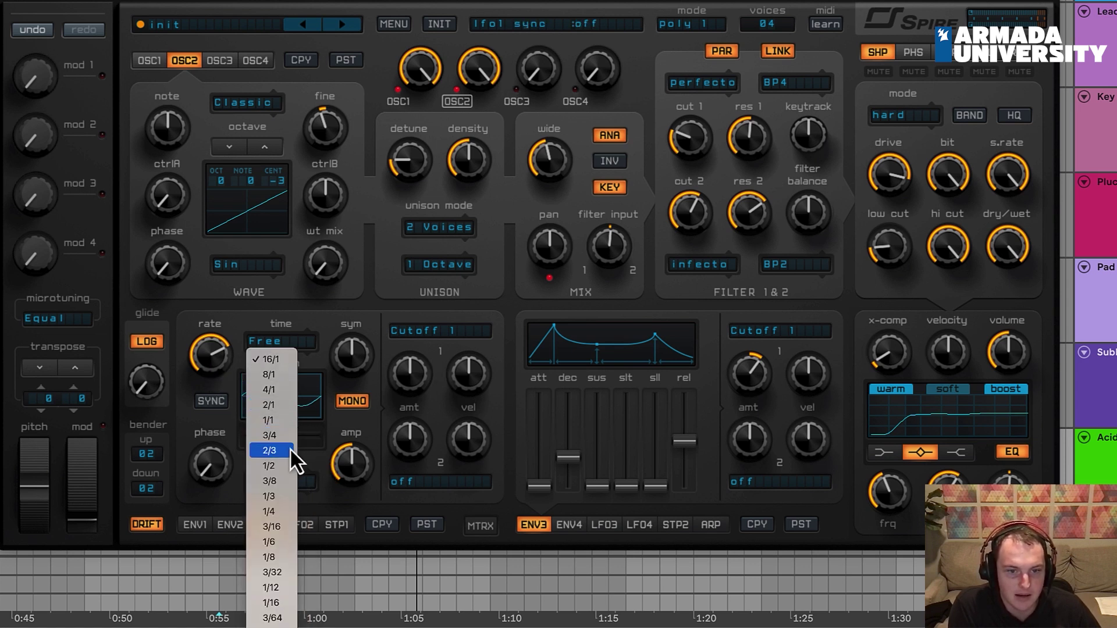
left_click(286, 405)
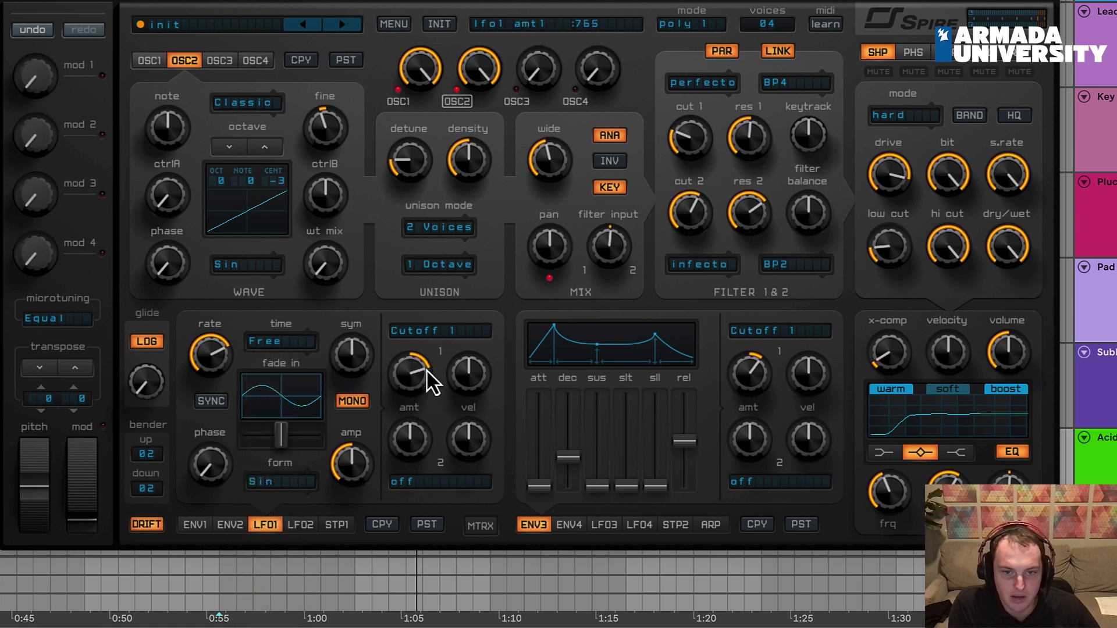
left_click_drag(415, 383, 415, 377)
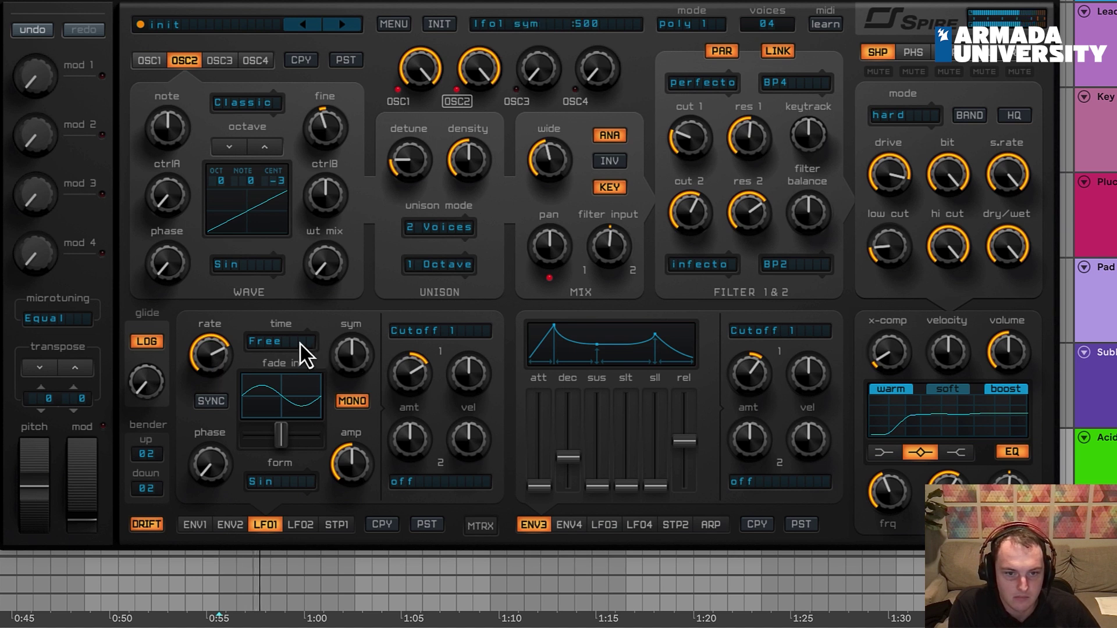
left_click(213, 401)
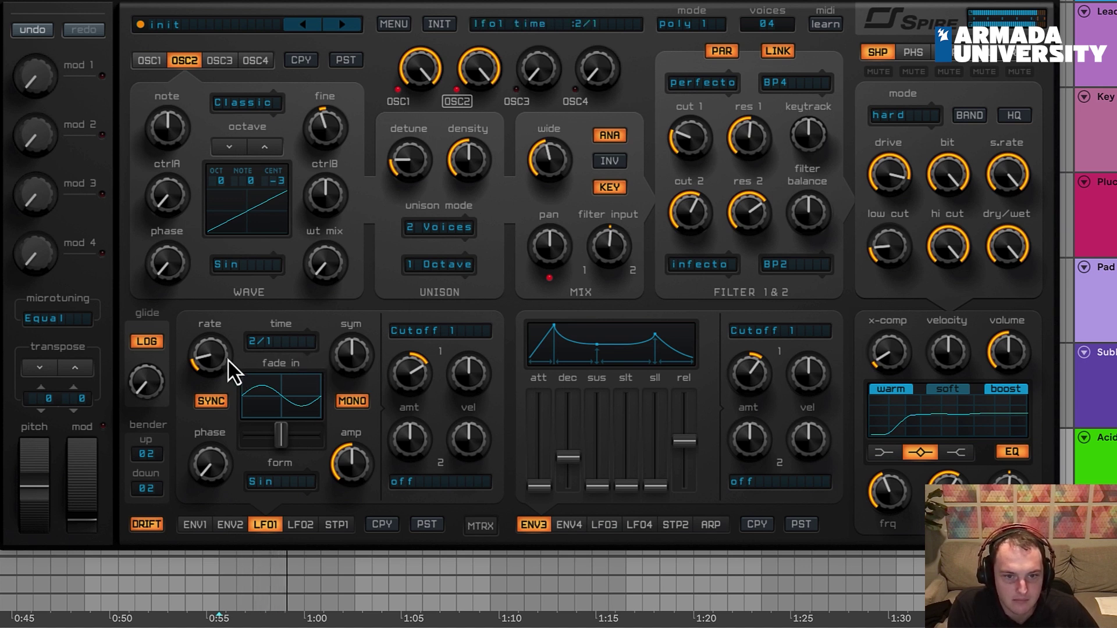
left_click(358, 400)
Step: Set LFO1 symmetry to maximum and fine-tune filter 1 cutoff and the LFO1 amount
left_click_drag(282, 441, 316, 444)
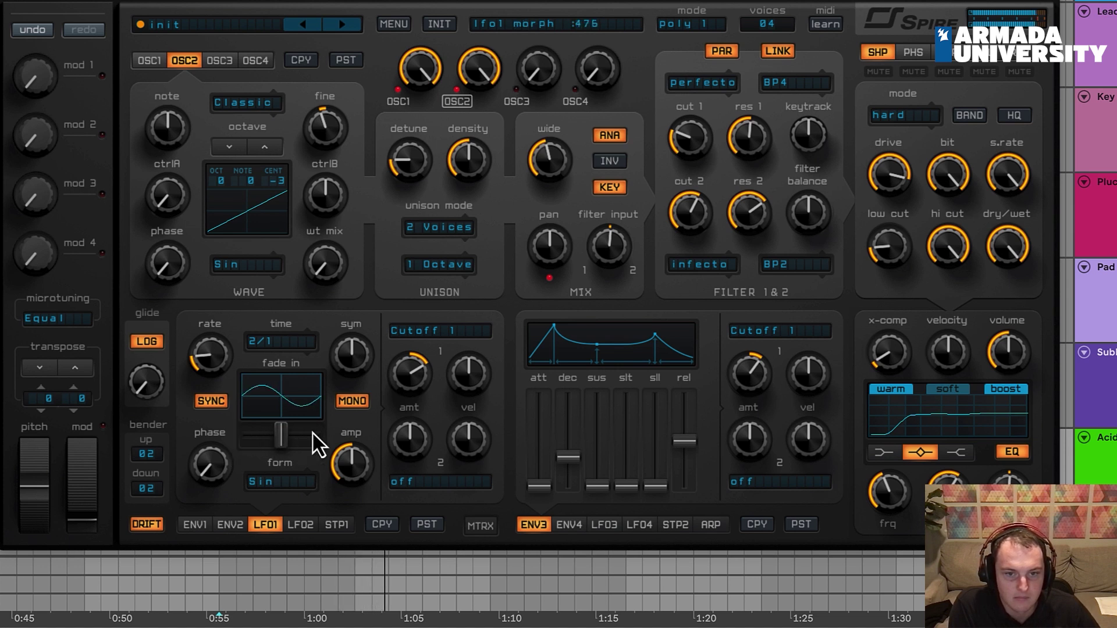
left_click_drag(354, 367, 358, 291)
double_click(347, 352)
left_click_drag(349, 368, 361, 317)
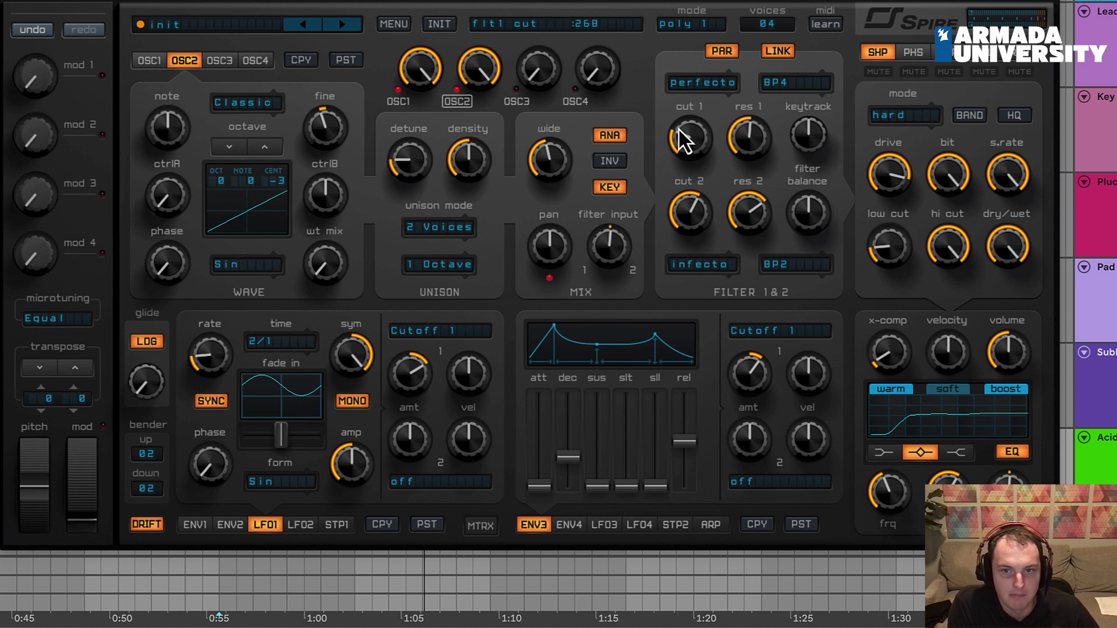
left_click_drag(680, 137, 685, 147)
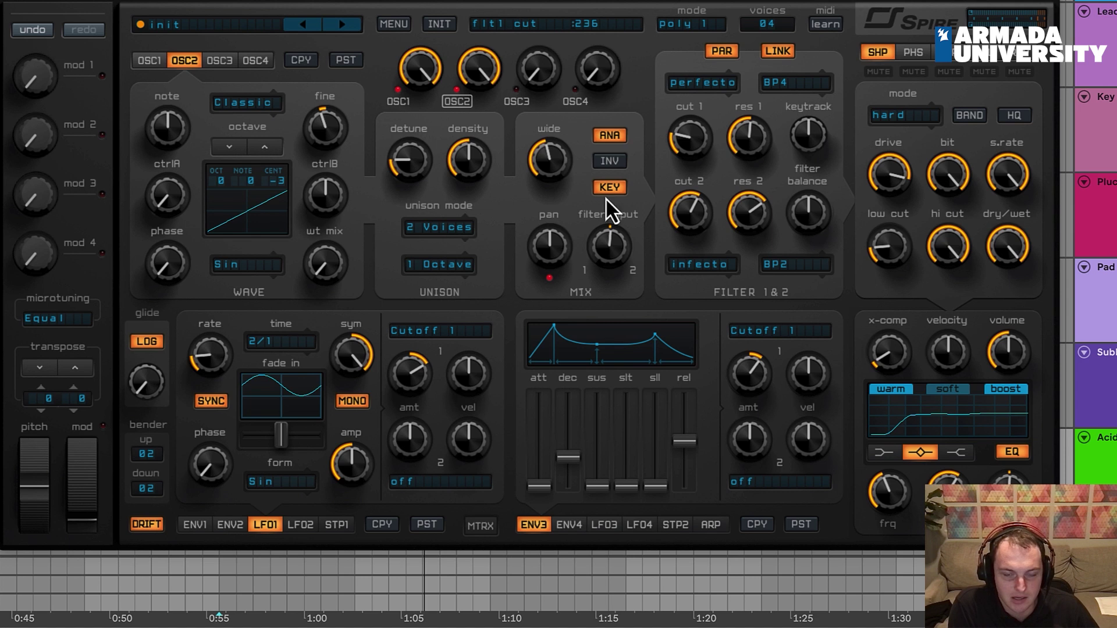
left_click_drag(414, 383, 412, 357)
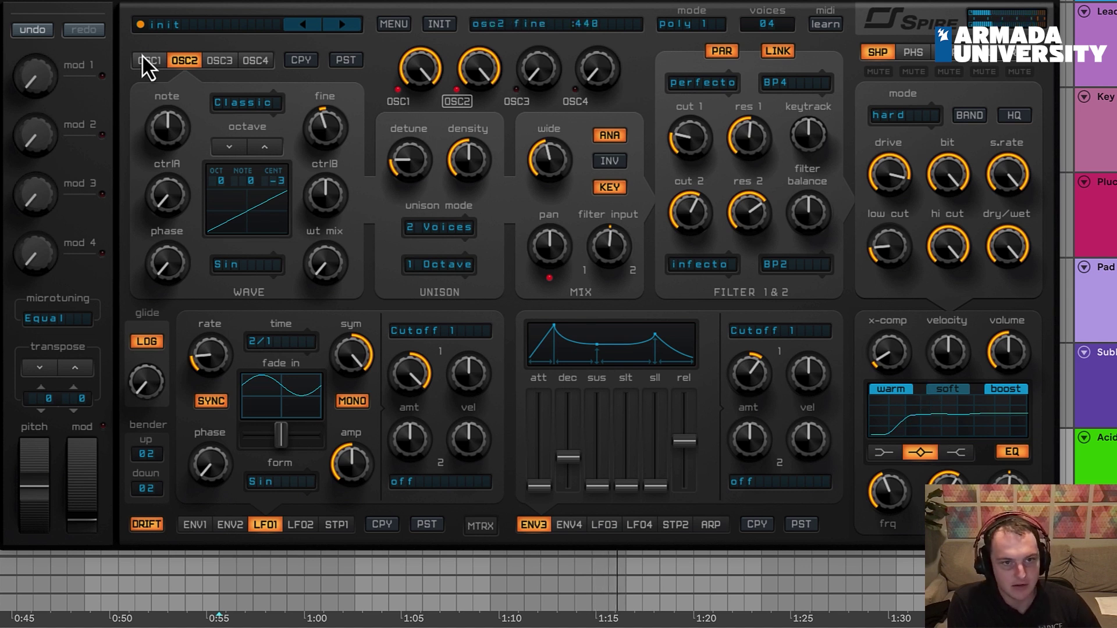
Step: Close the Spire window and play the arrangement to audition the mix from the SubPad track
left_click(11, 2)
left_click(240, 372)
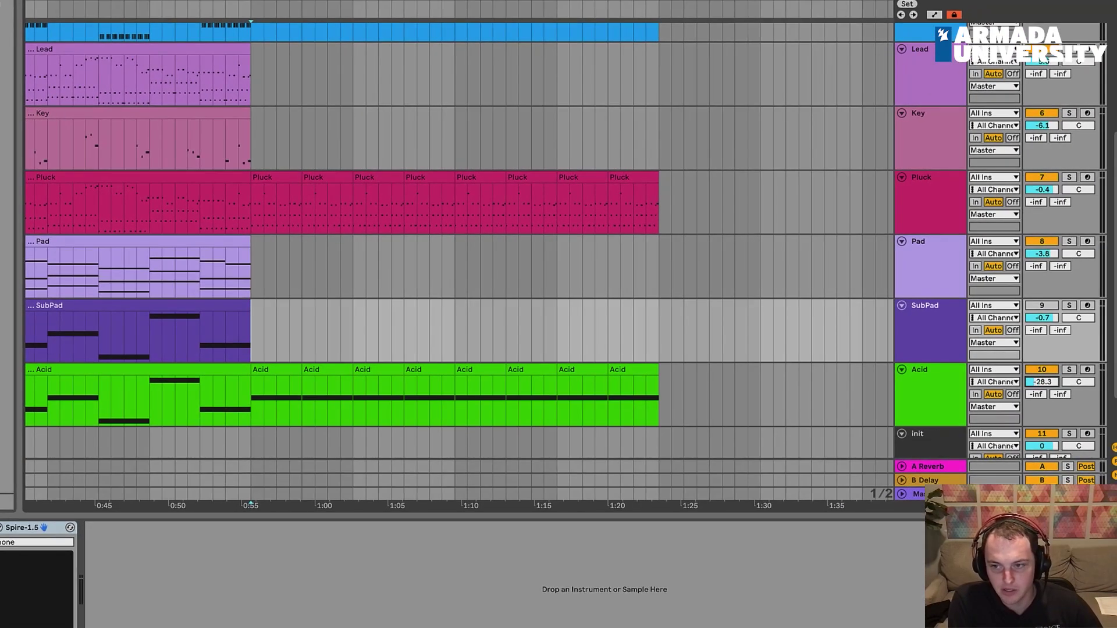
key("space")
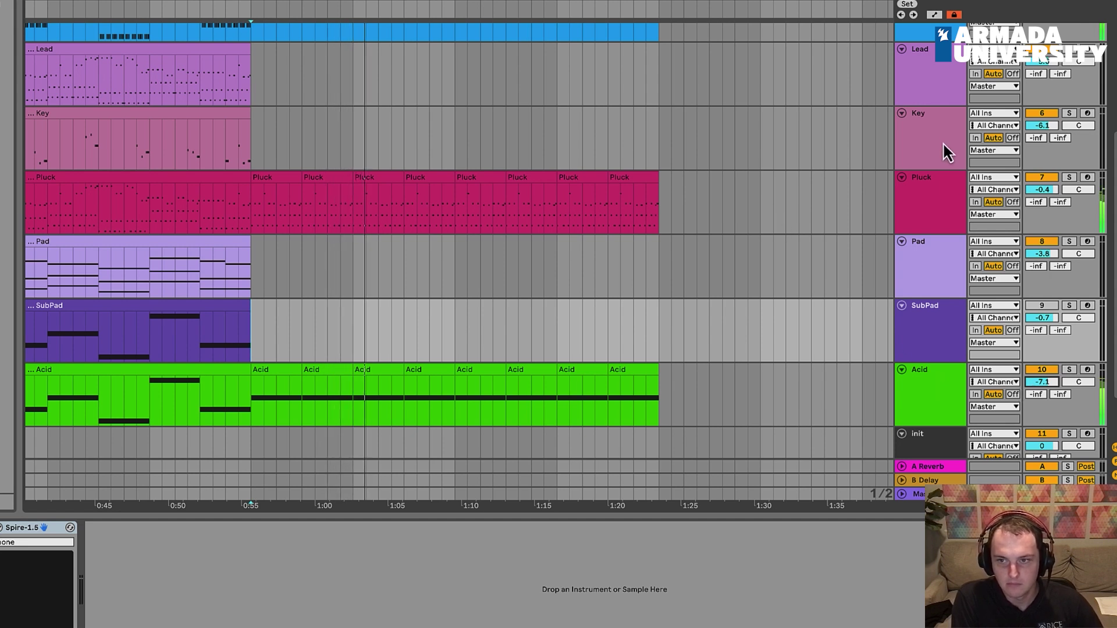
Step: Copy the Pluck track's Kick-sidechained Compressor and paste it after Spire on the Acid track
left_click(928, 186)
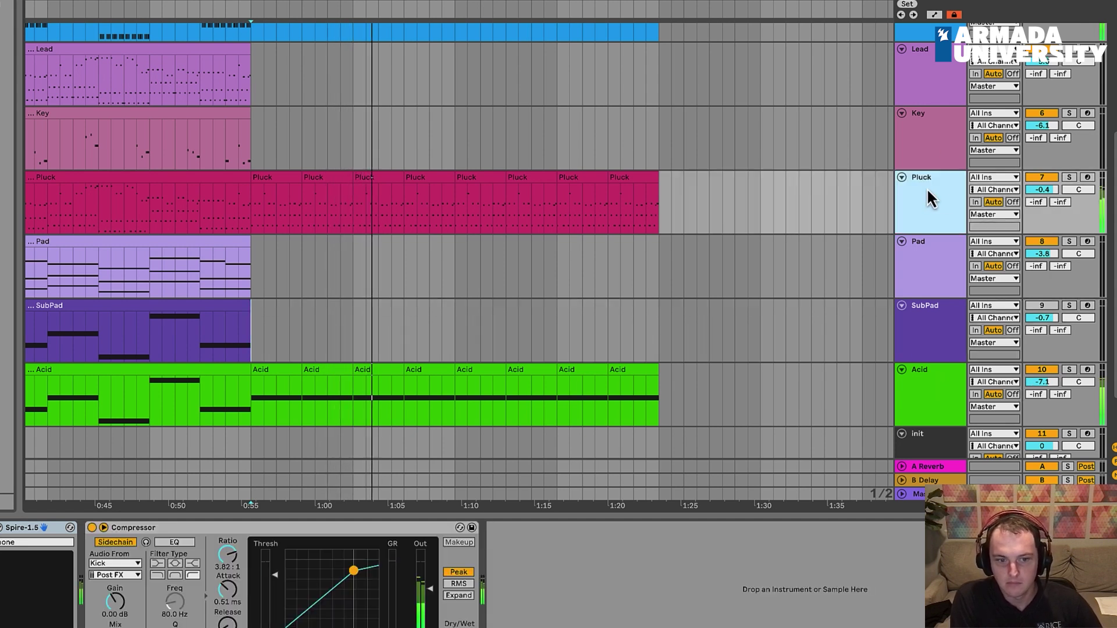
left_click(320, 530)
left_click(931, 412)
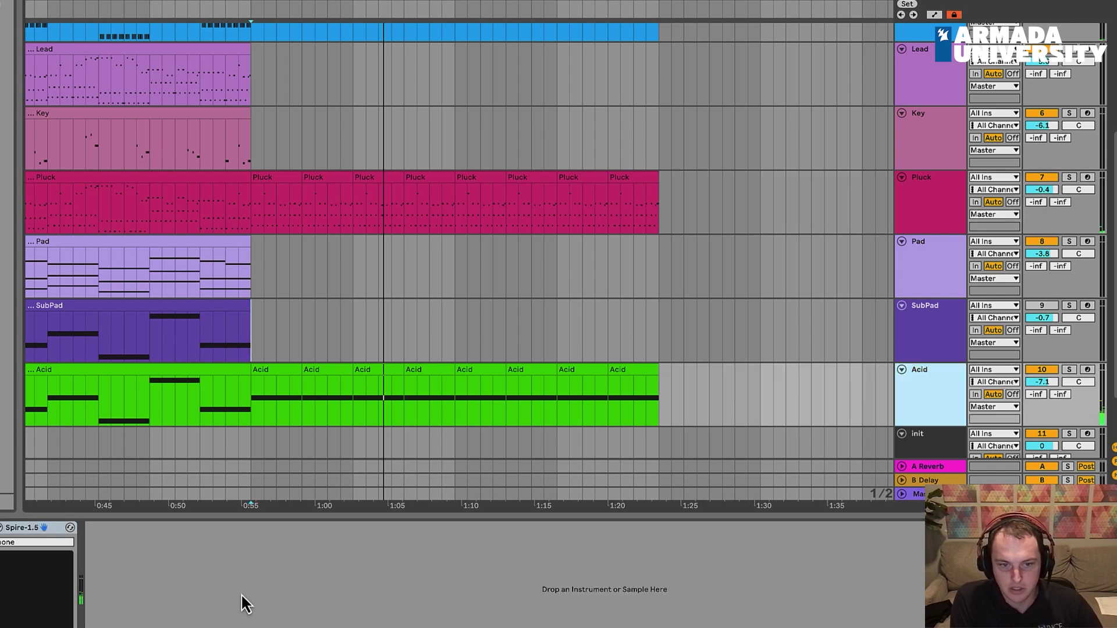
key("ctrl+v")
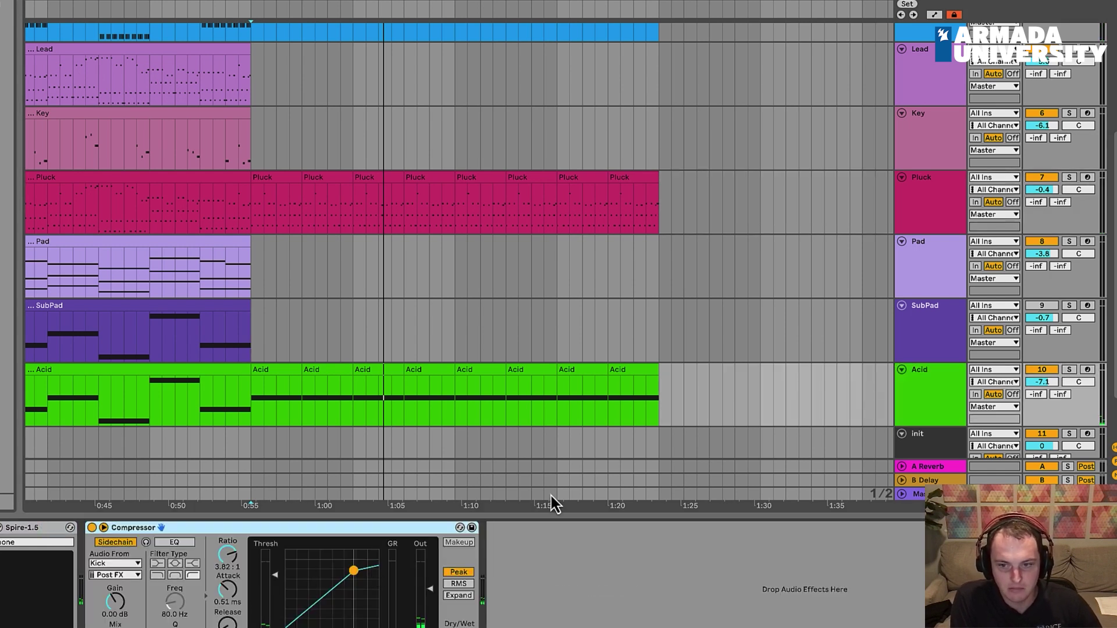
key("space")
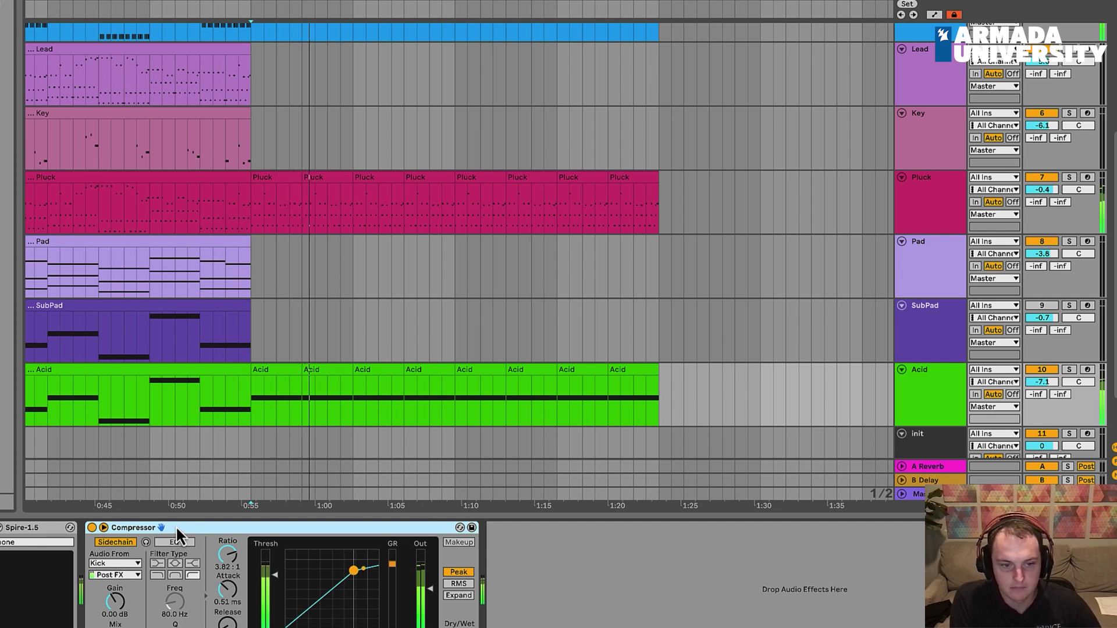
left_click(925, 411)
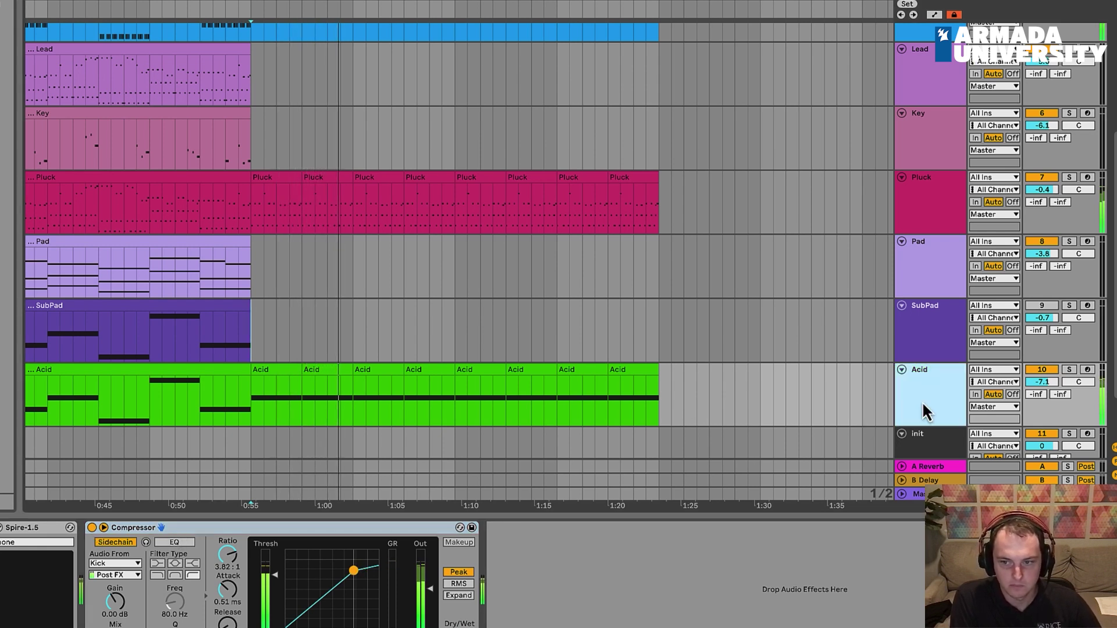
Step: In Spire, remove Cutoff 1 from LFO1, route matrix slot 1 to filter 1 cutoff, and lower the cutoff slightly
left_click(2, 529)
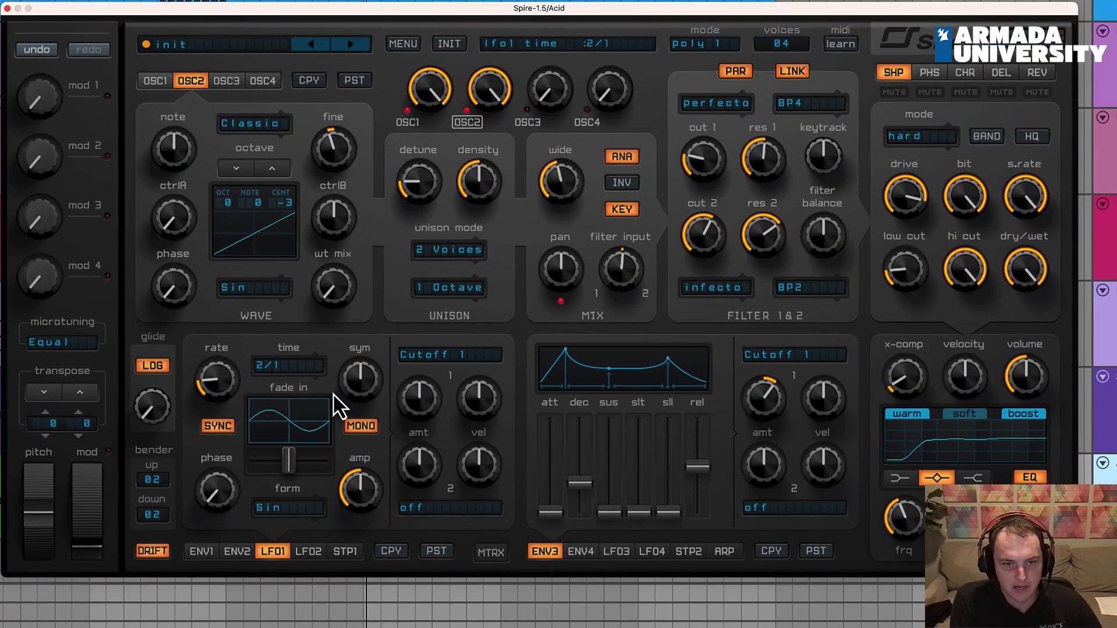
left_click(446, 356)
left_click(441, 373)
left_click(491, 553)
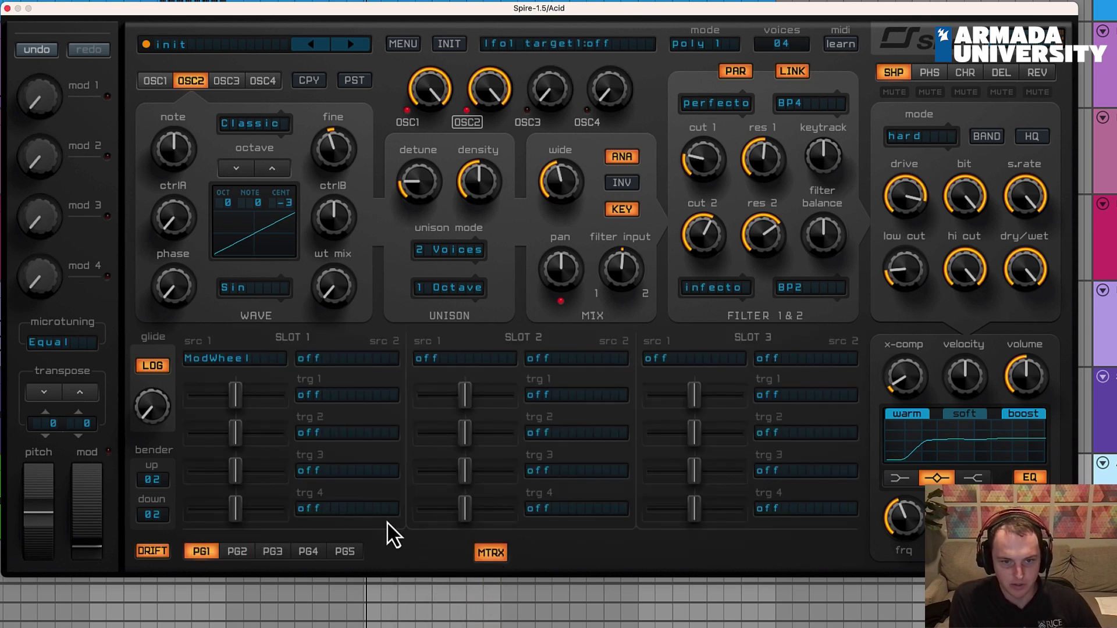
left_click_drag(708, 168, 344, 397)
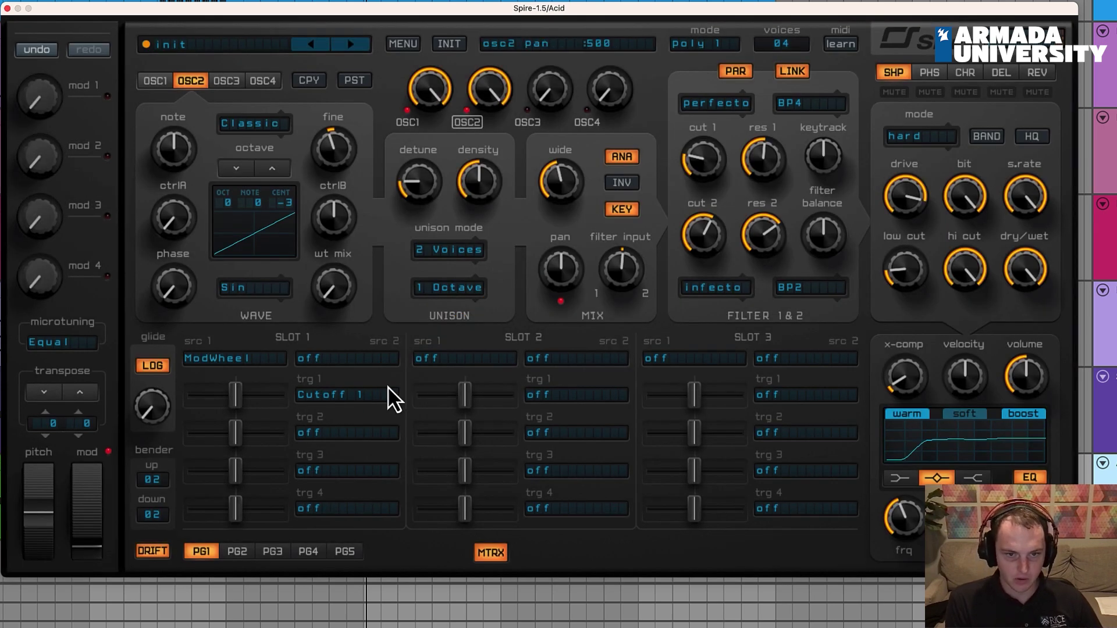
left_click(227, 402)
left_click_drag(706, 160, 707, 163)
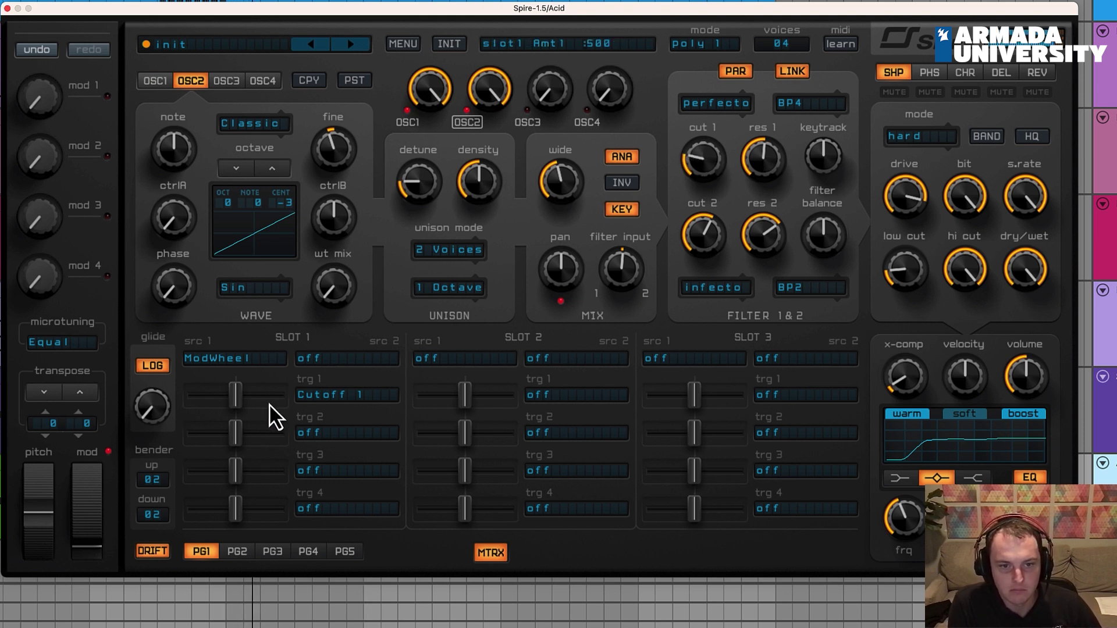
Step: Tune the ModWheel→Cutoff 1 amount to about 840 while testing the mod wheel sweep
left_click_drag(268, 403, 246, 415)
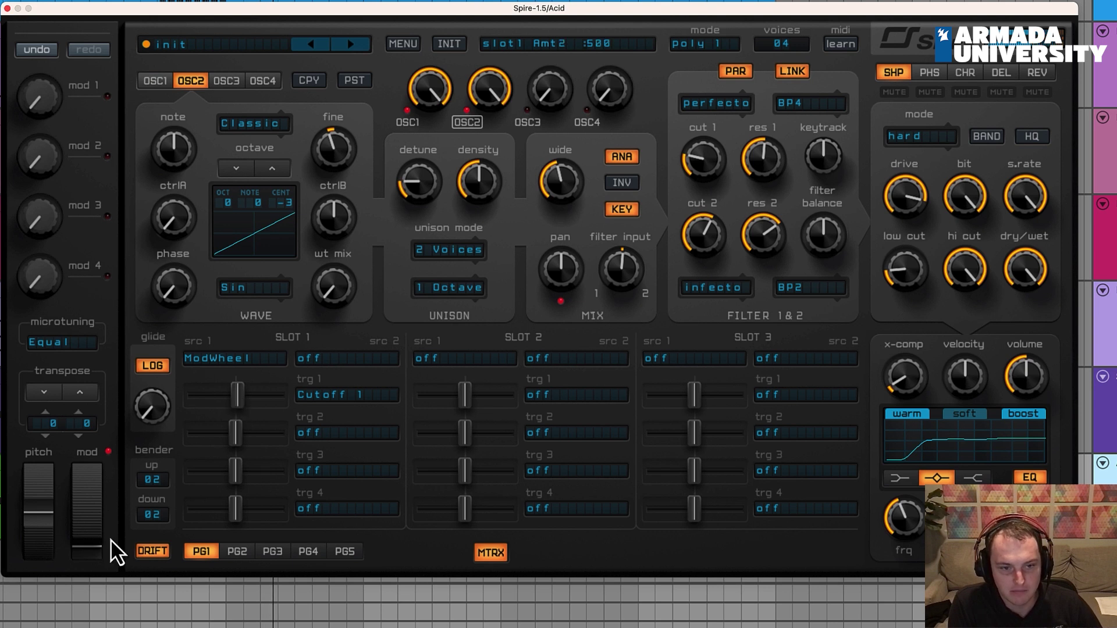
left_click_drag(105, 537, 93, 407)
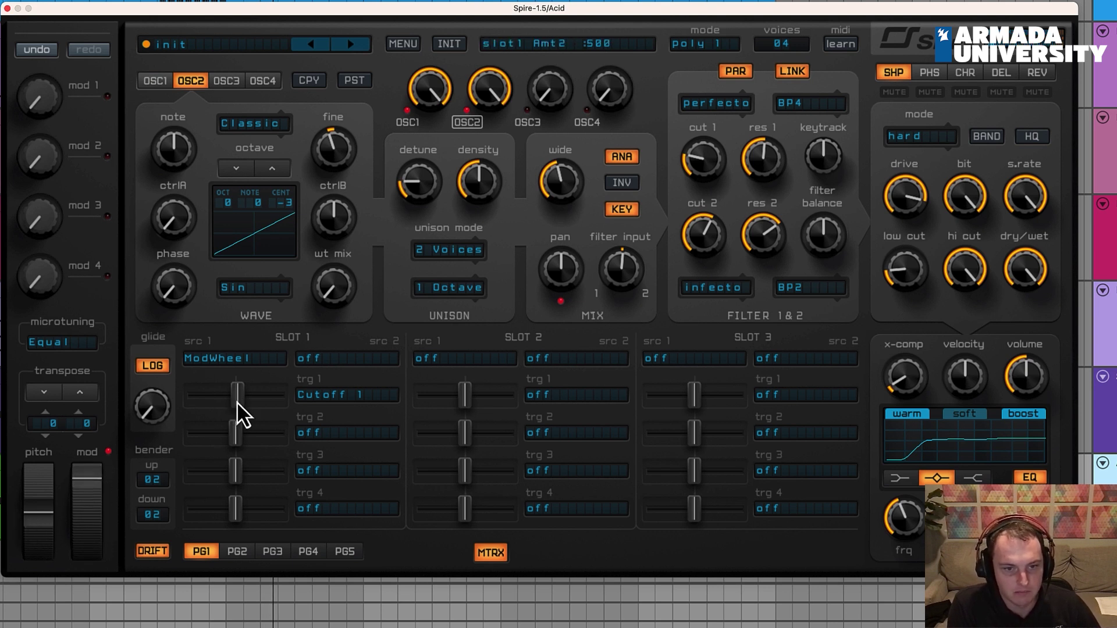
left_click_drag(236, 401, 270, 403)
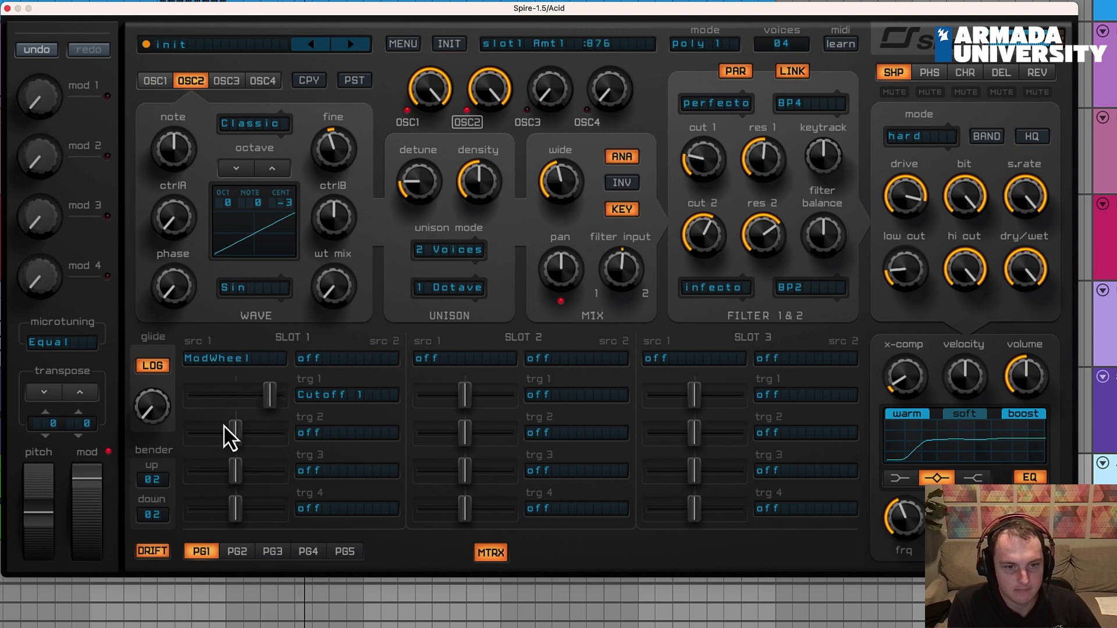
left_click_drag(84, 478, 88, 623)
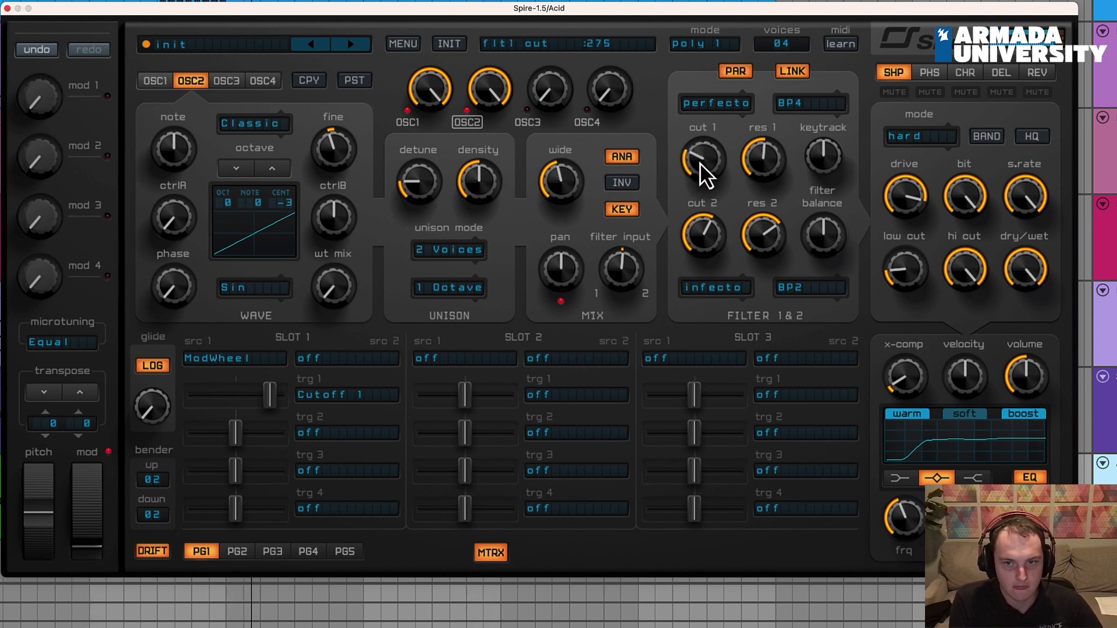
left_click_drag(96, 565, 133, 334)
left_click_drag(271, 391, 267, 393)
left_click(491, 553)
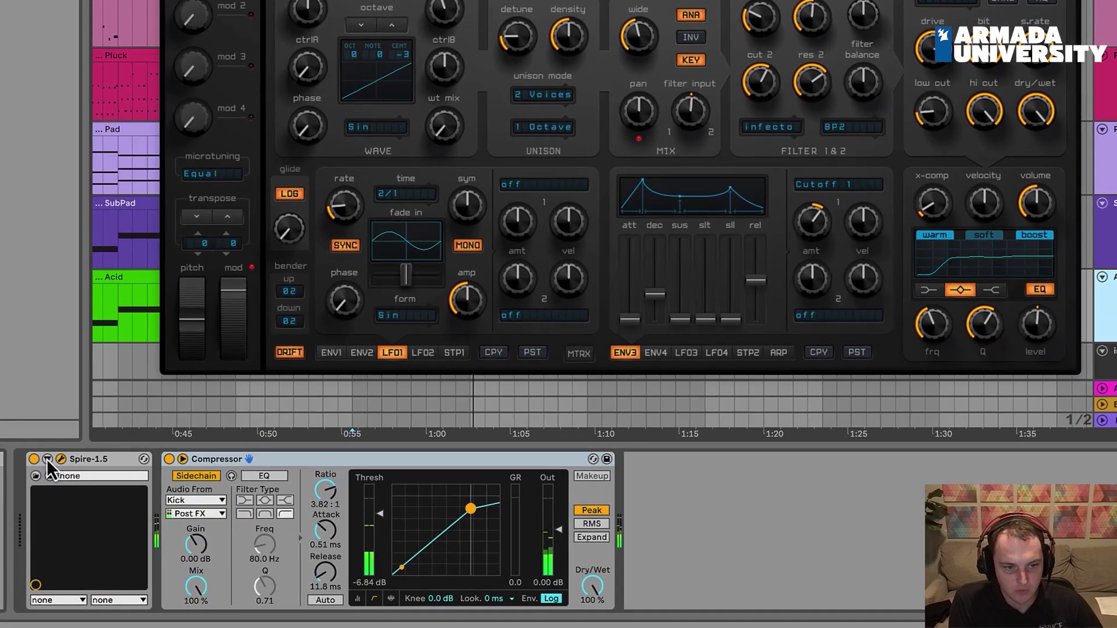
Step: Add Spire's mod_wheel as a configured parameter and show its automation lane on the Acid track
left_click(47, 459)
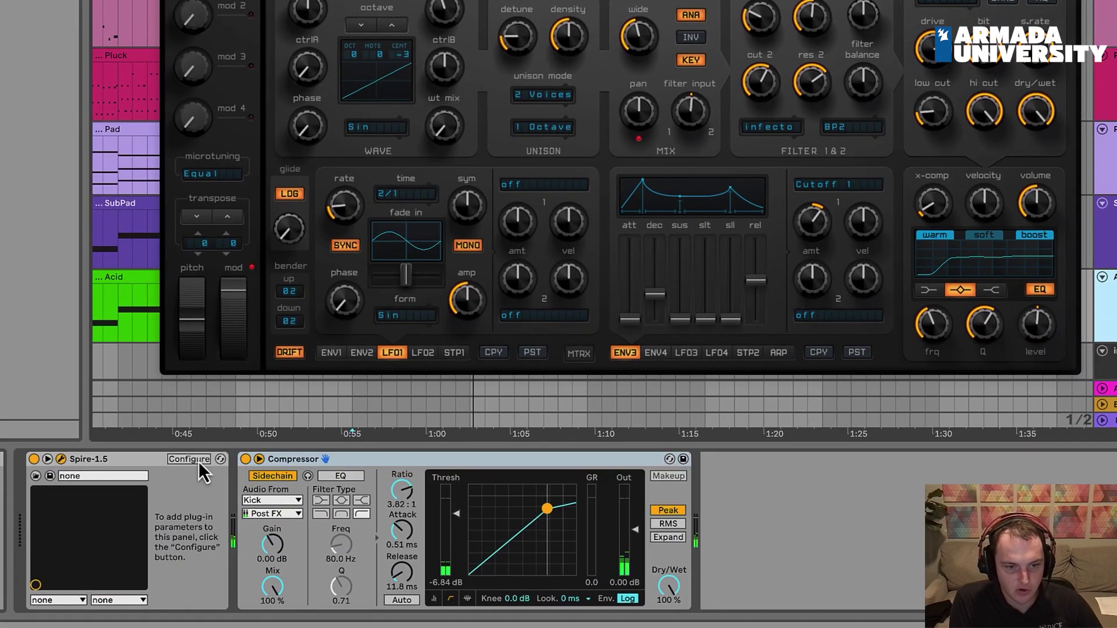
left_click(189, 460)
left_click(242, 303)
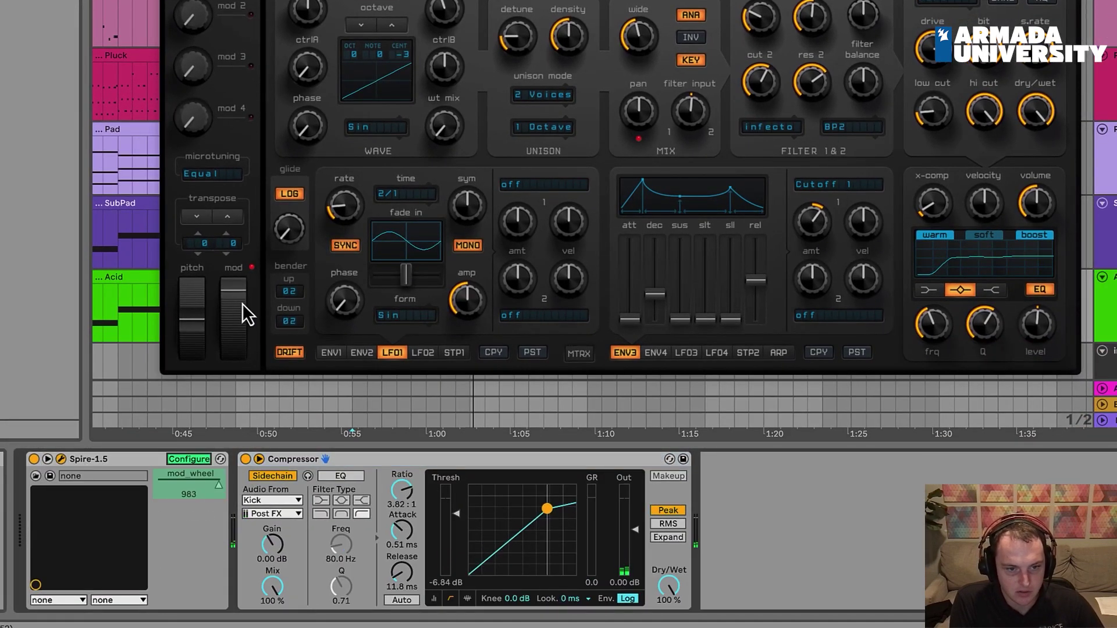
right_click(195, 474)
left_click(215, 487)
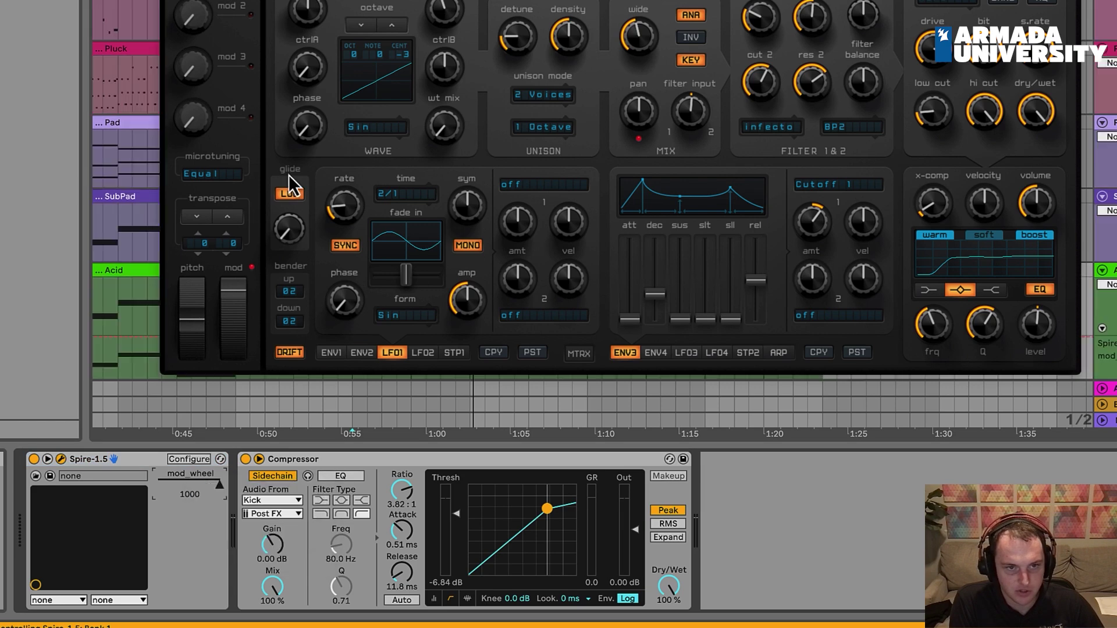
key("ctrl+alt+p")
Step: Draw mod_wheel automation from zero, rising after 0:55, peaking near 1:20, and ending at 0.43
scroll(355, 233, "down", 5)
left_click_drag(353, 234, 354, 275)
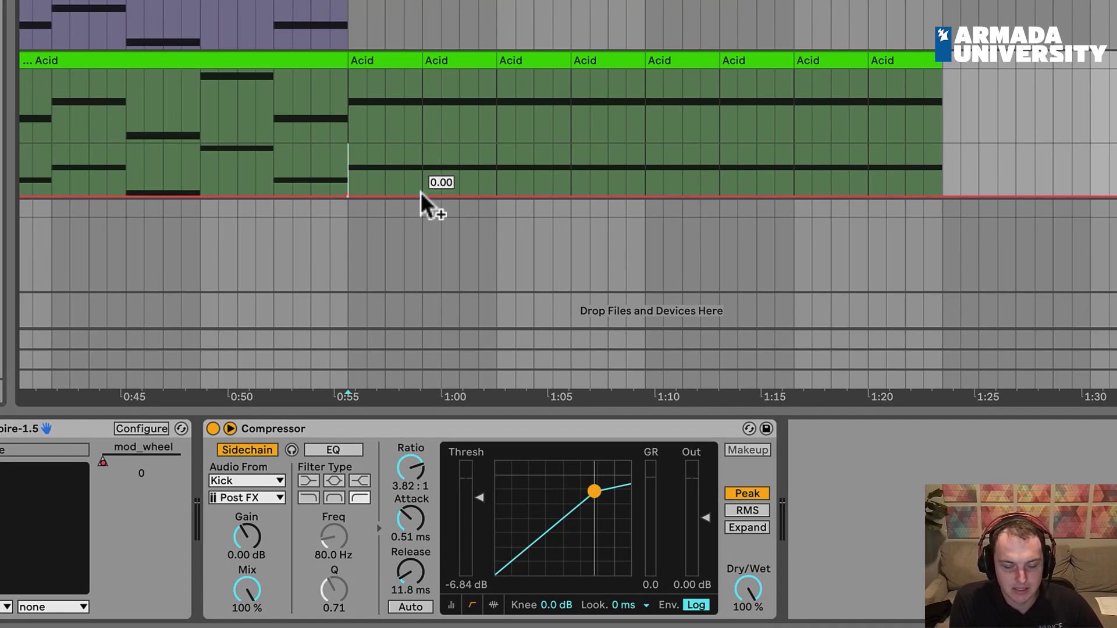
key("space")
left_click_drag(421, 195, 424, 169)
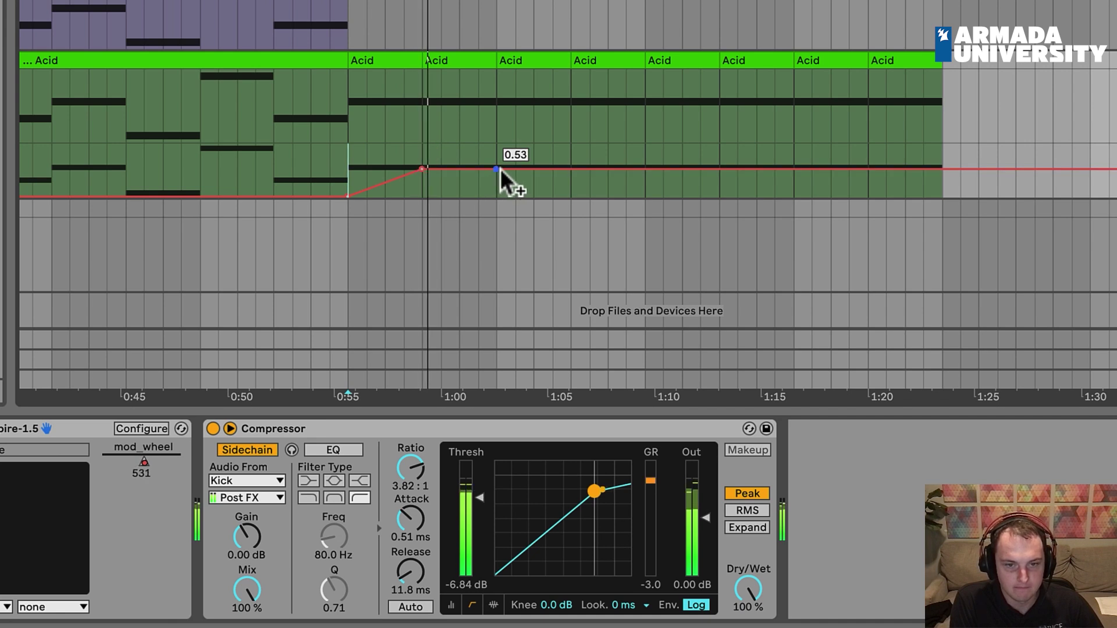
left_click_drag(501, 169, 864, 170)
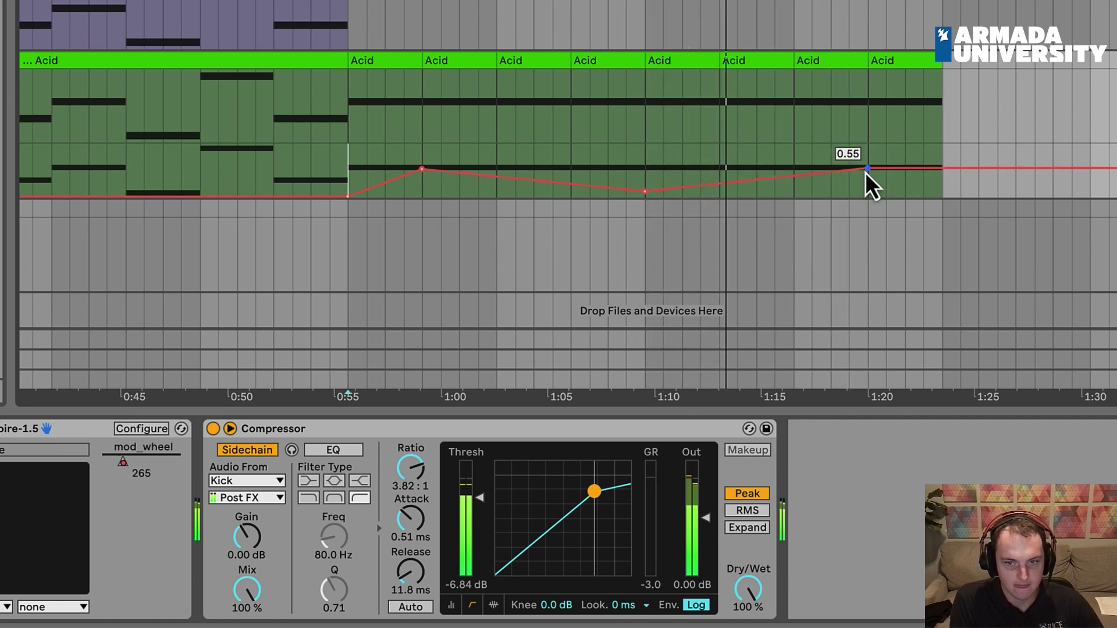
left_click_drag(866, 173, 867, 158)
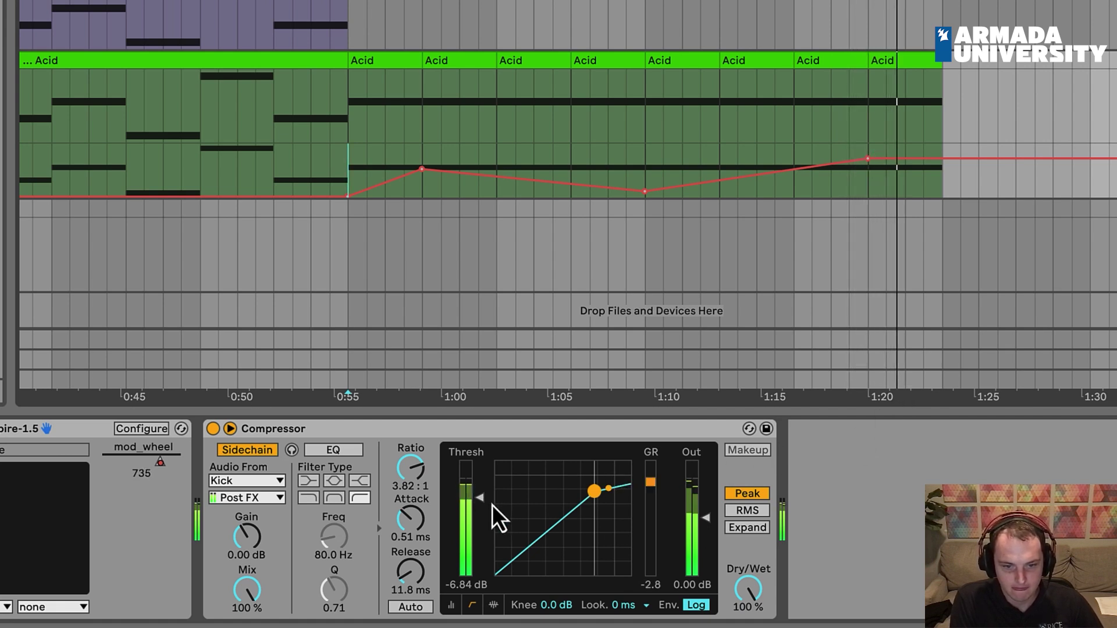
left_click_drag(972, 159, 942, 174)
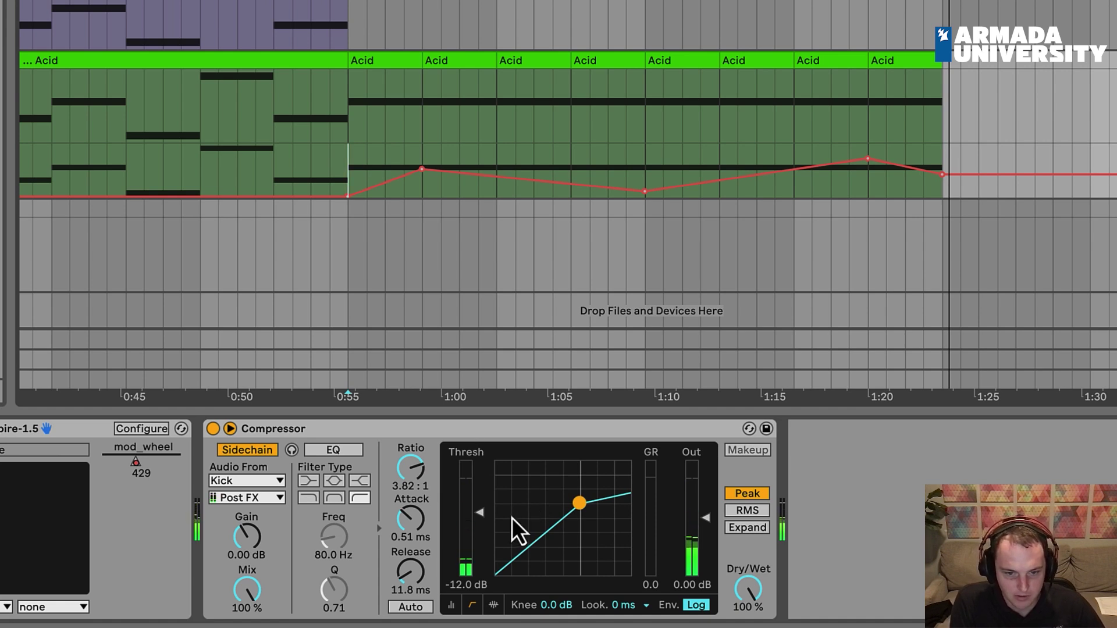
Step: Add mod_wheel breakpoints from the clip start up to a peak near 0:42, dipping to 0.24 near 0:52
scroll(627, 139, "left", 10)
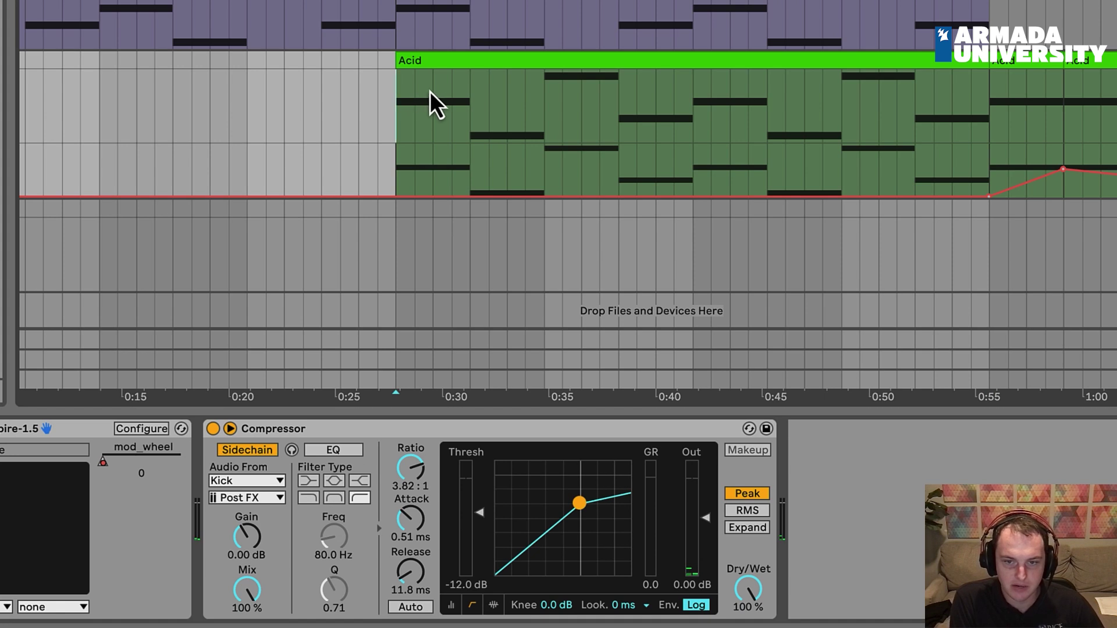
key("space")
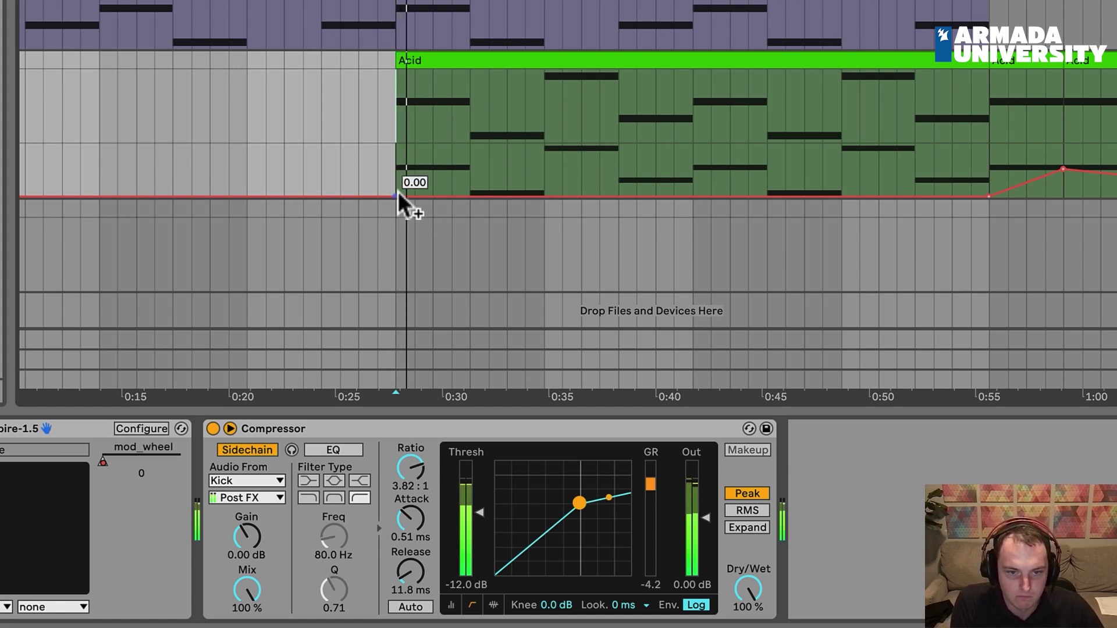
left_click_drag(470, 197, 706, 144)
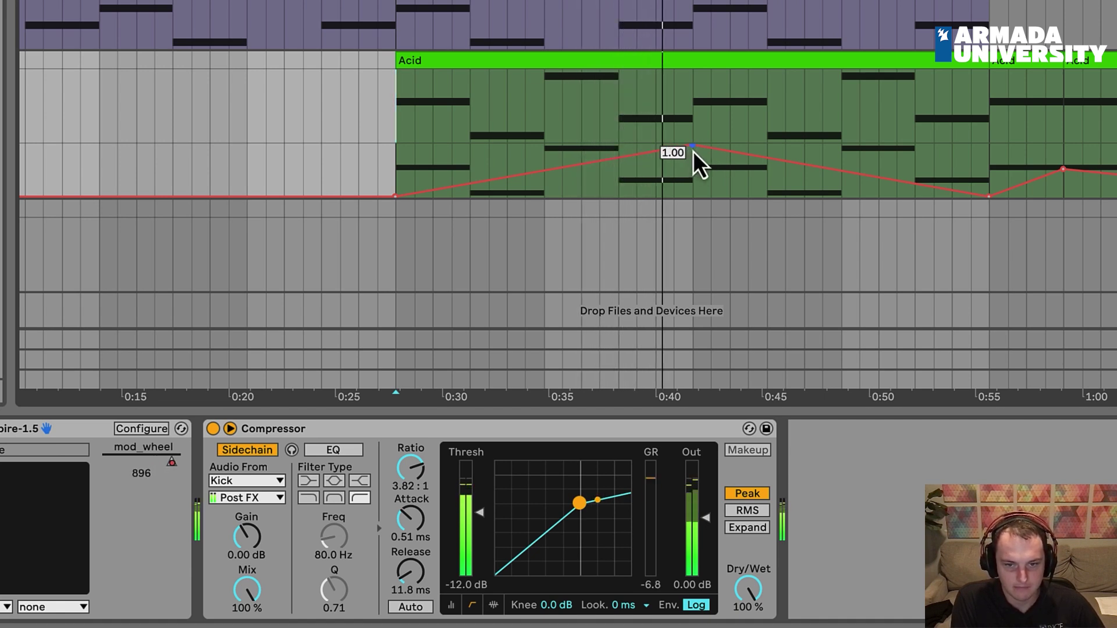
left_click_drag(693, 146, 692, 159)
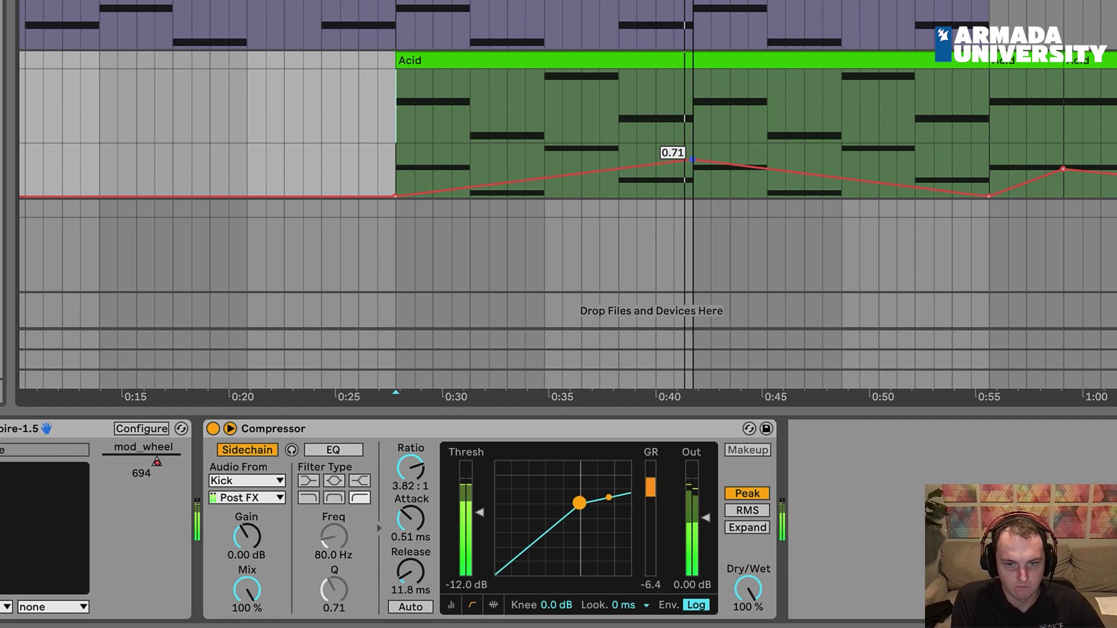
left_click(695, 166)
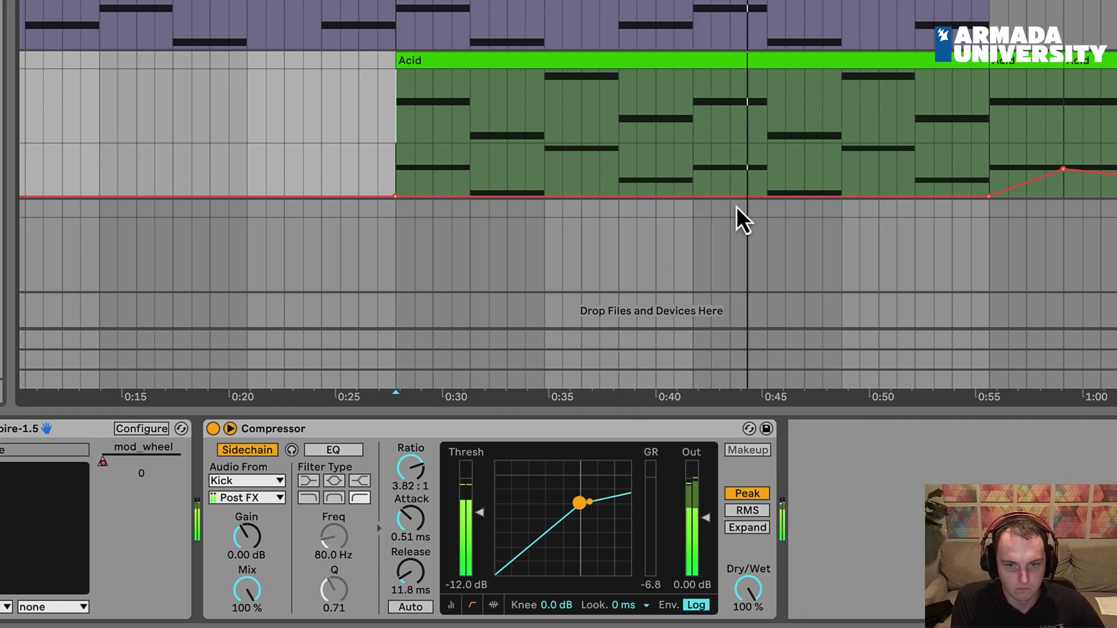
key("ctrl+z")
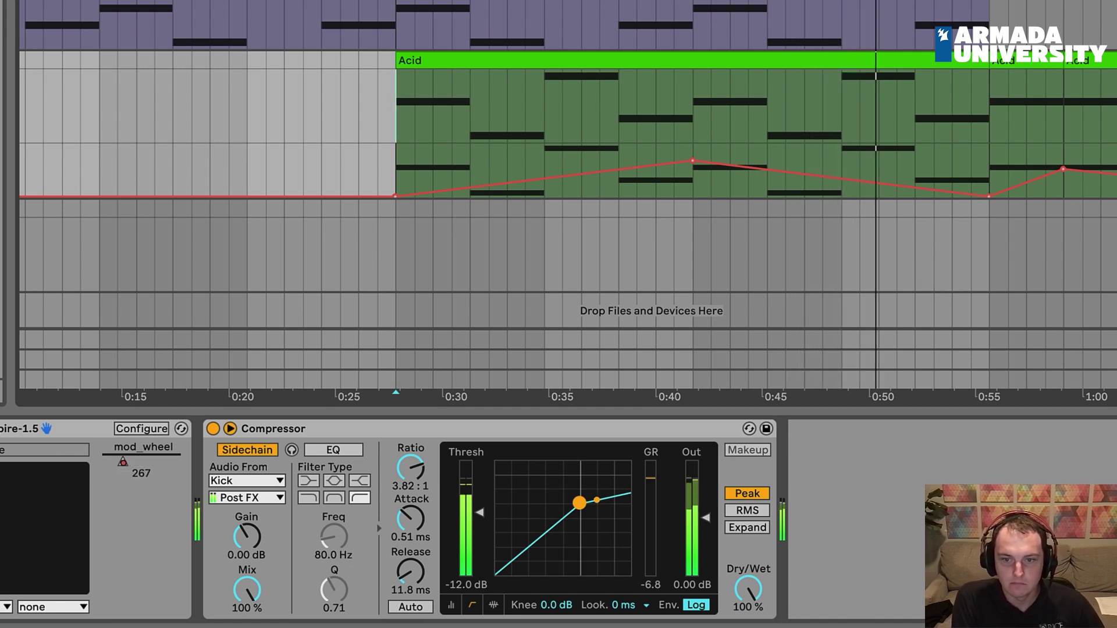
left_click_drag(988, 196, 916, 185)
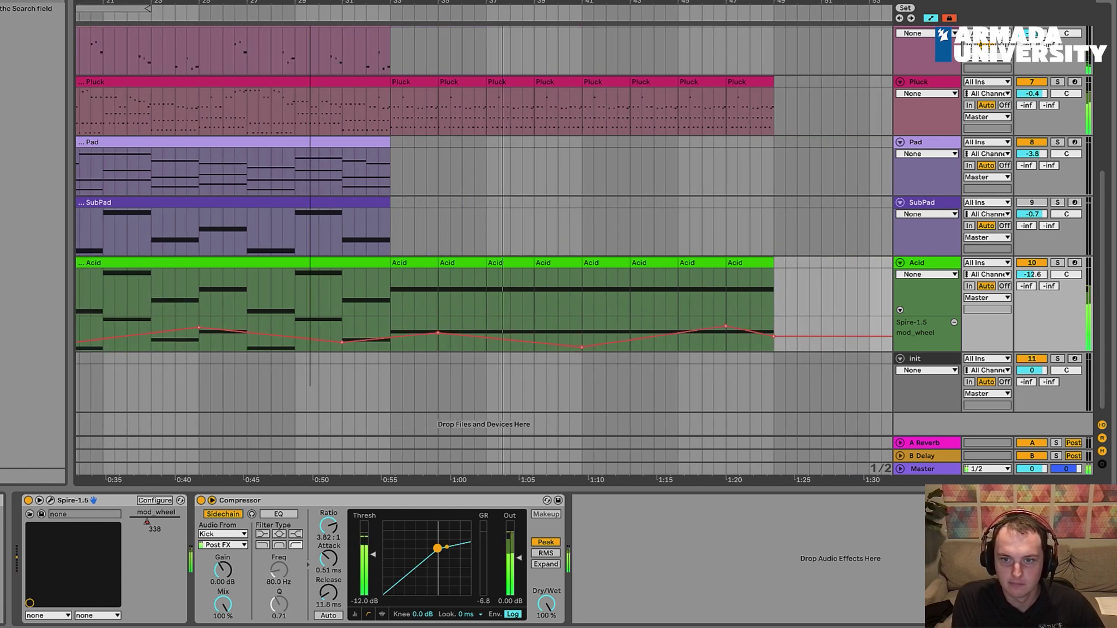
Step: Set the Acid Compressor ratio to 4.50:1 and the Acid track volume to -13.0 dB
left_click_drag(627, 6, 291, 3)
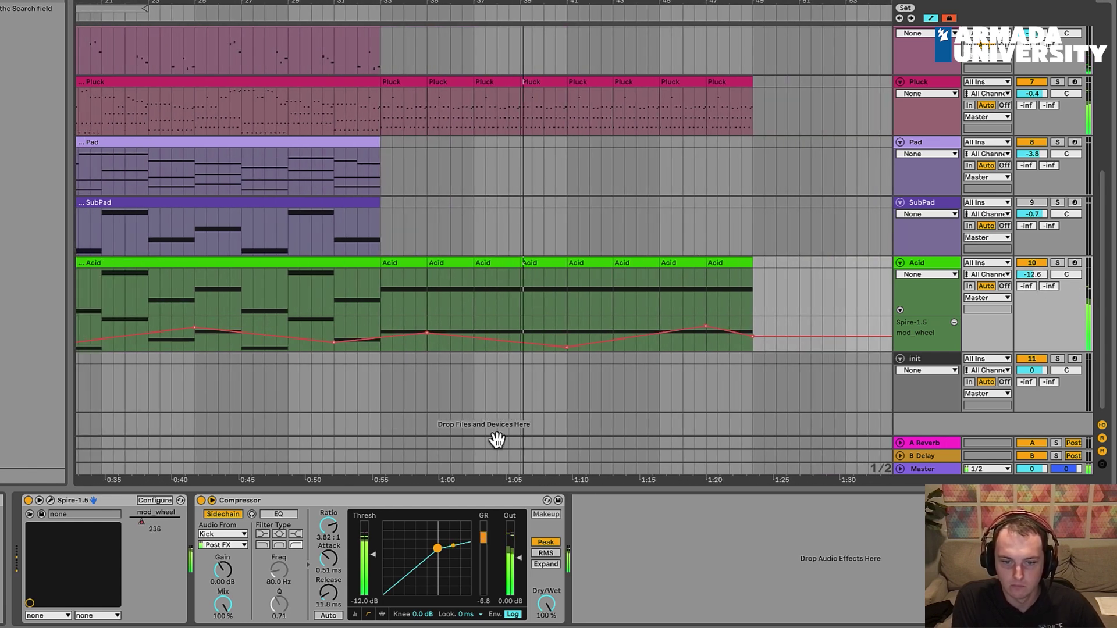
left_click_drag(329, 527, 329, 517)
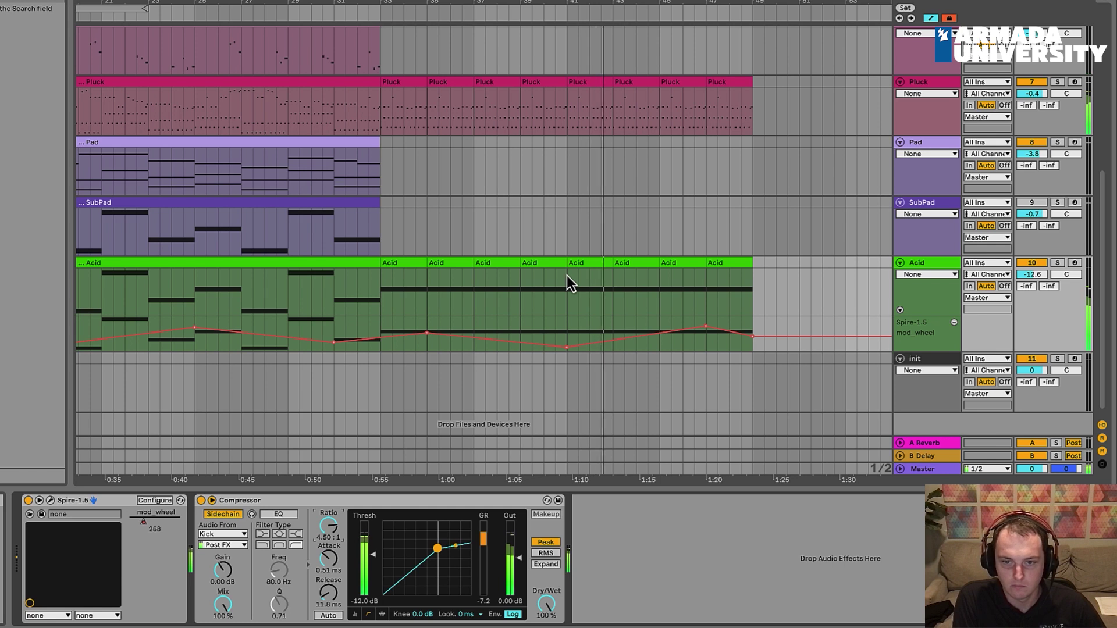
mouse_move(707, 327)
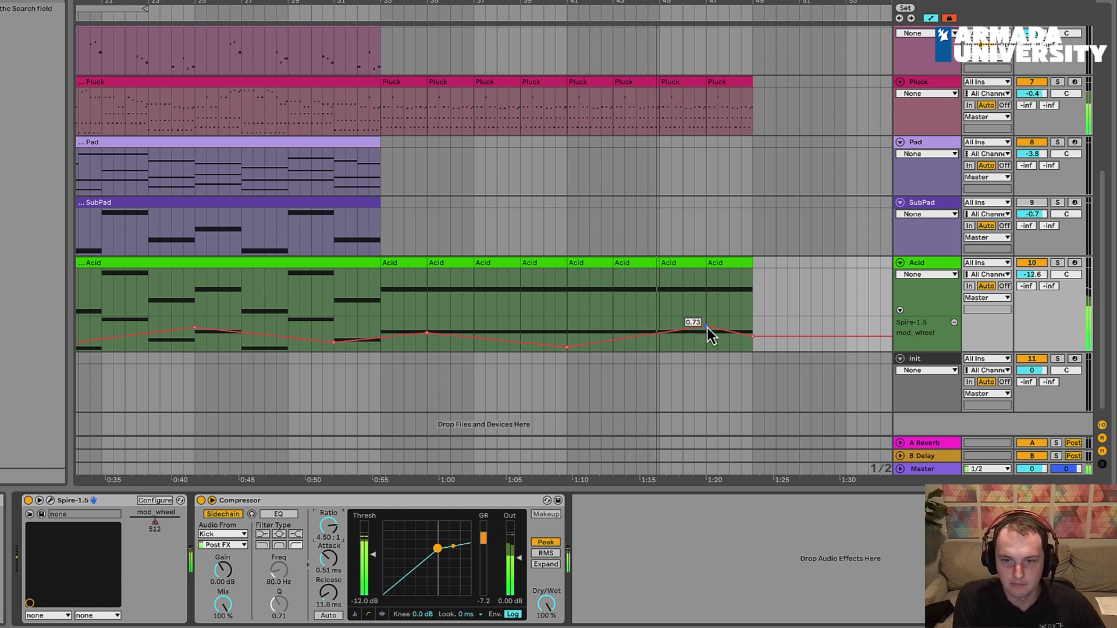
scroll(675, 290, "up", 5)
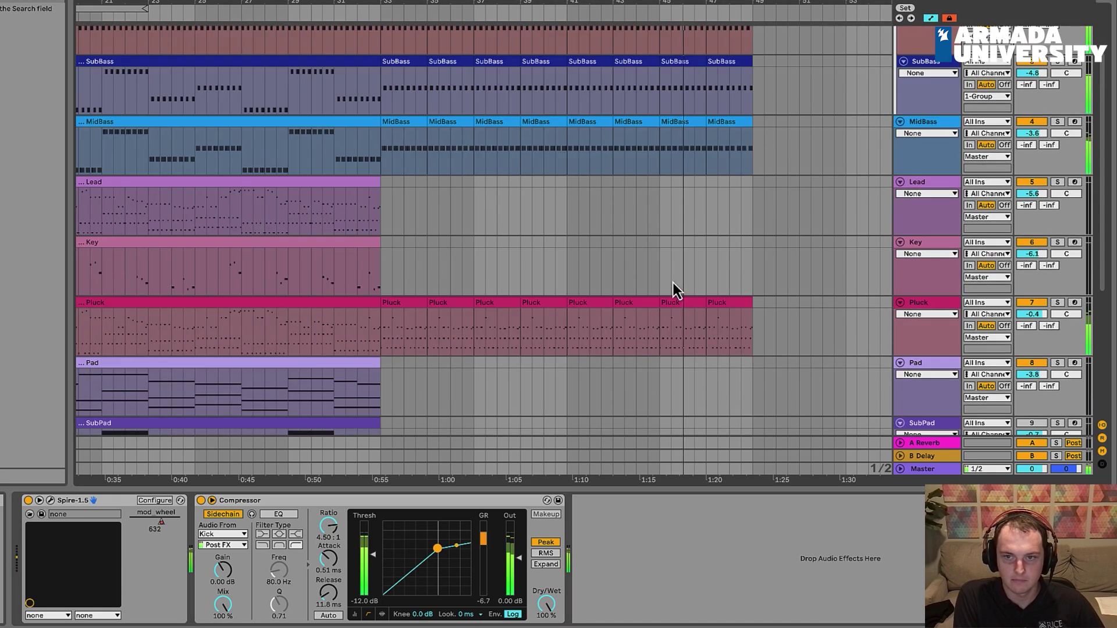
scroll(673, 282, "down", 6)
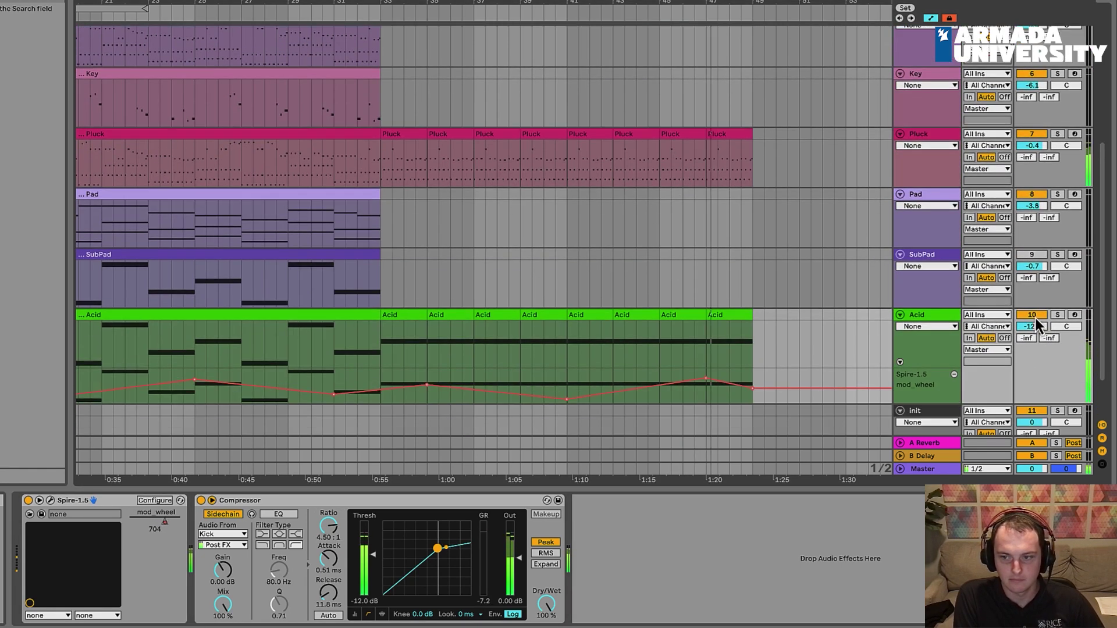
left_click(1036, 327)
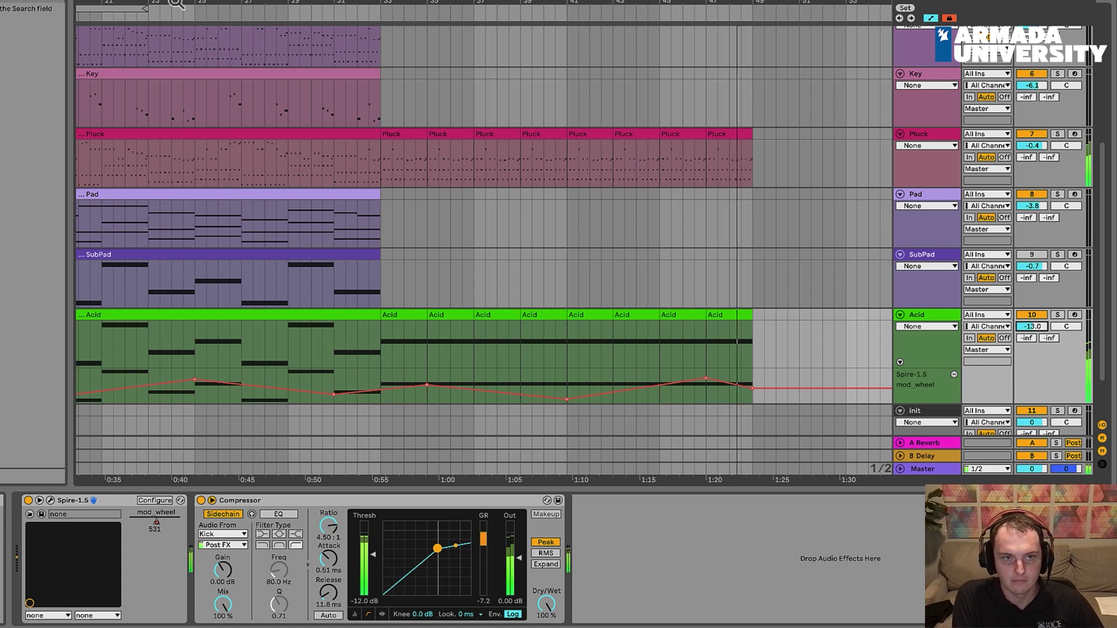
left_click_drag(176, 4, 419, 56)
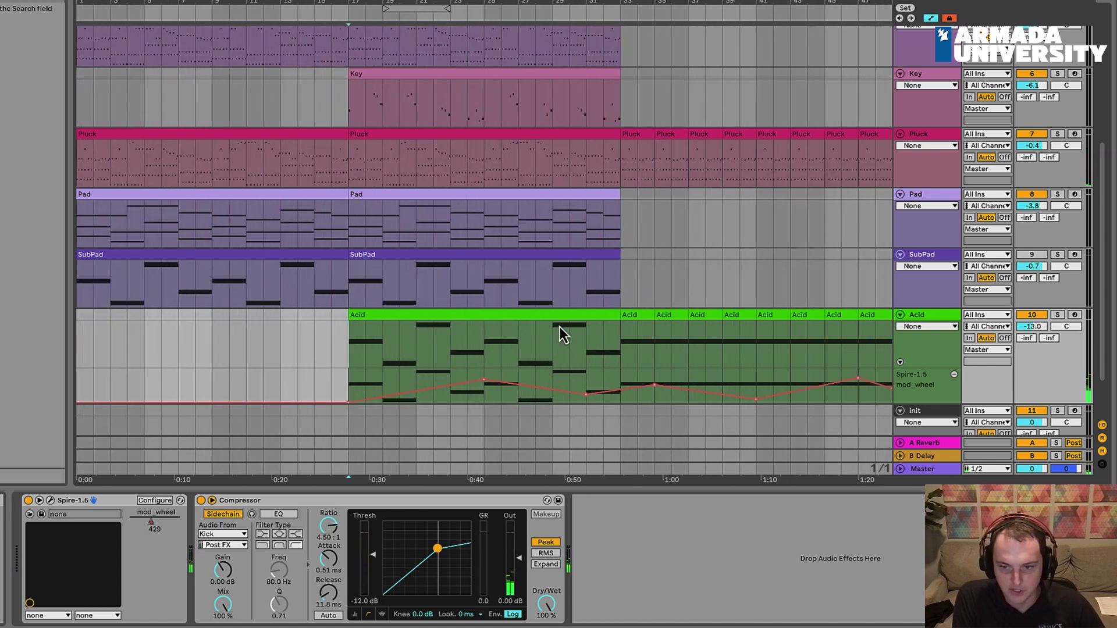